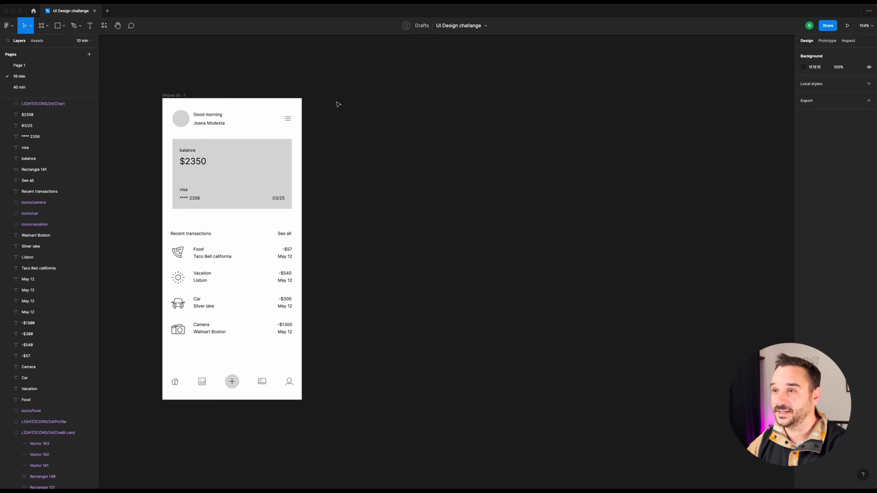
key("f")
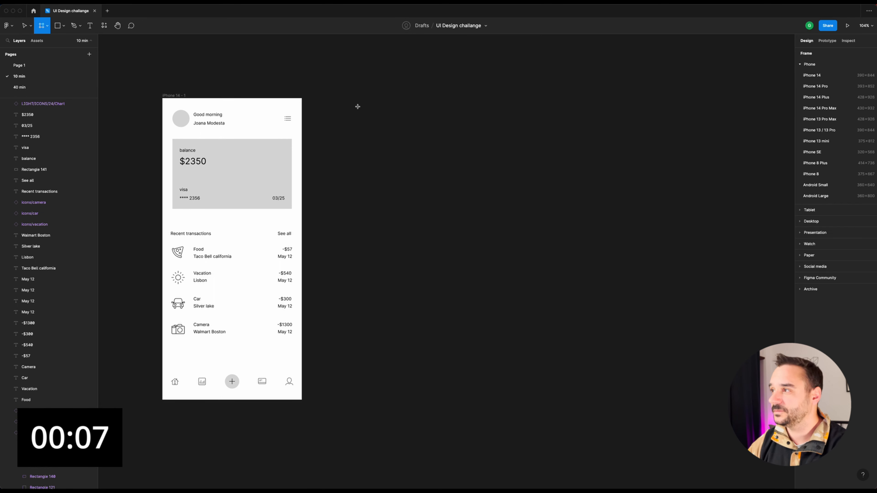
left_click(357, 106)
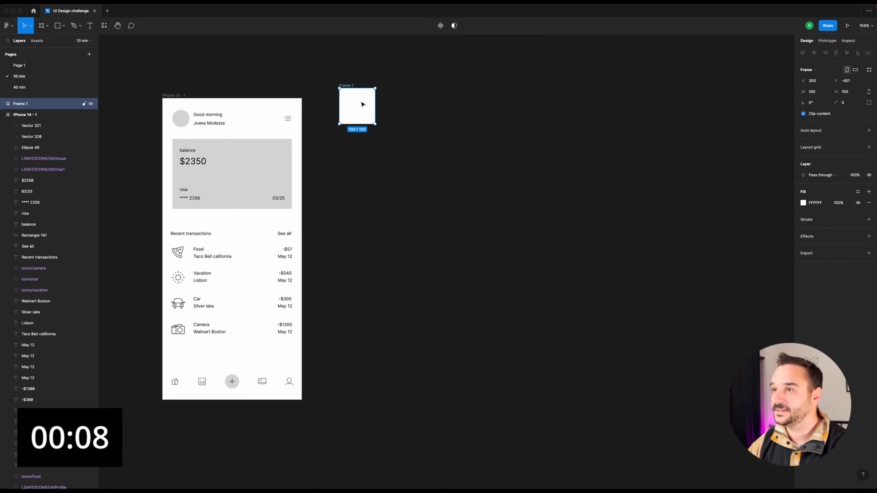
key("Delete")
Add an iPhone 14 frame beside the wireframe and place a 56 × 56 avatar circle near its upper-left corner.
key("f")
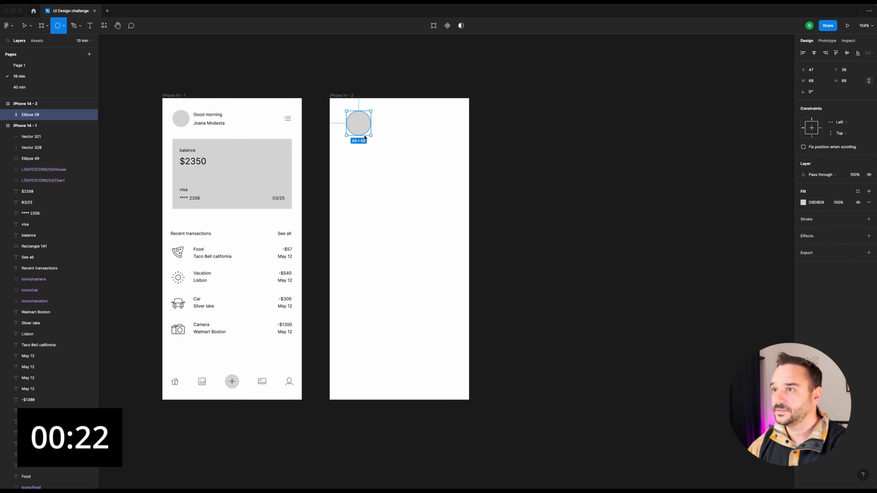
left_click_drag(369, 133, 354, 123)
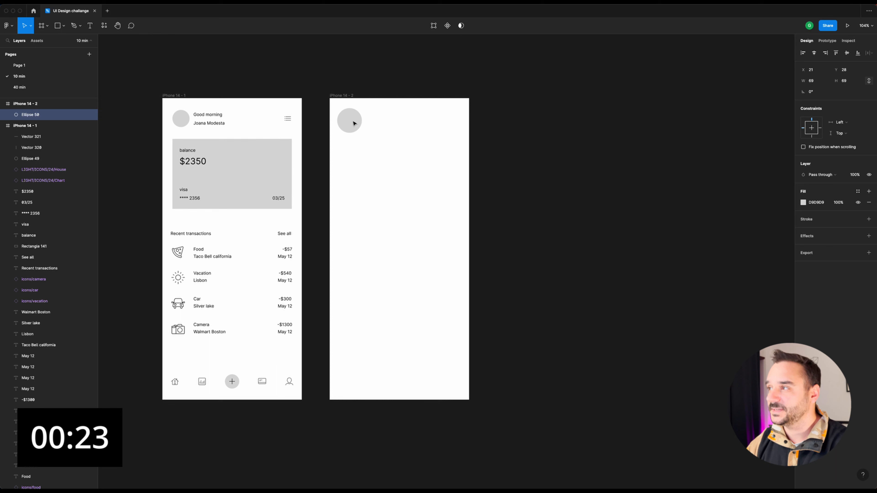
left_click(821, 82)
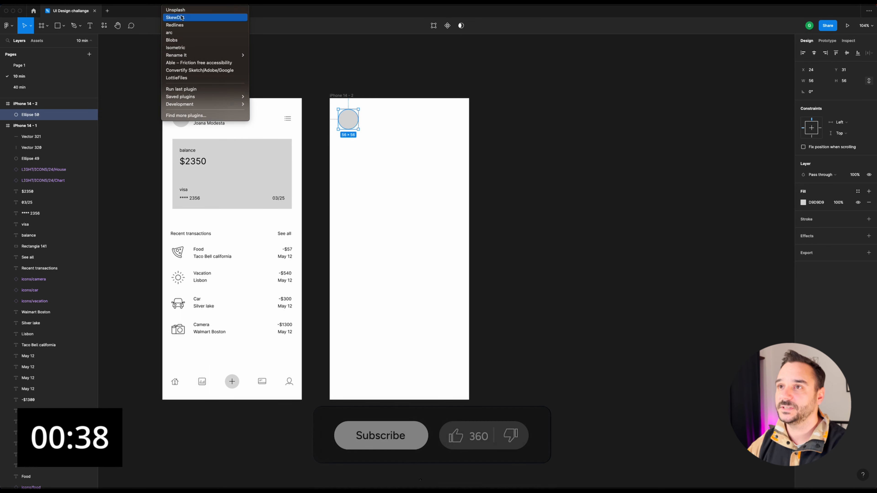
Fill the avatar circle with a portrait photo found through the Unsplash plugin with the search term "portrait".
key("Escape")
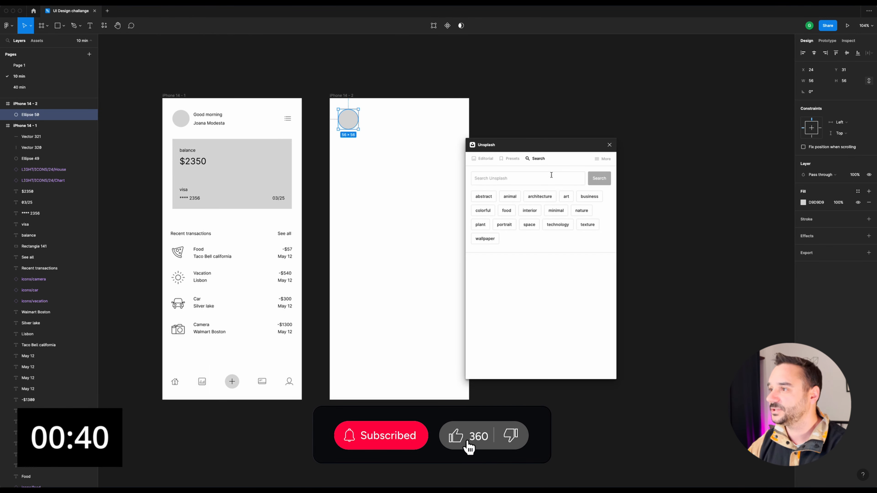
type("po")
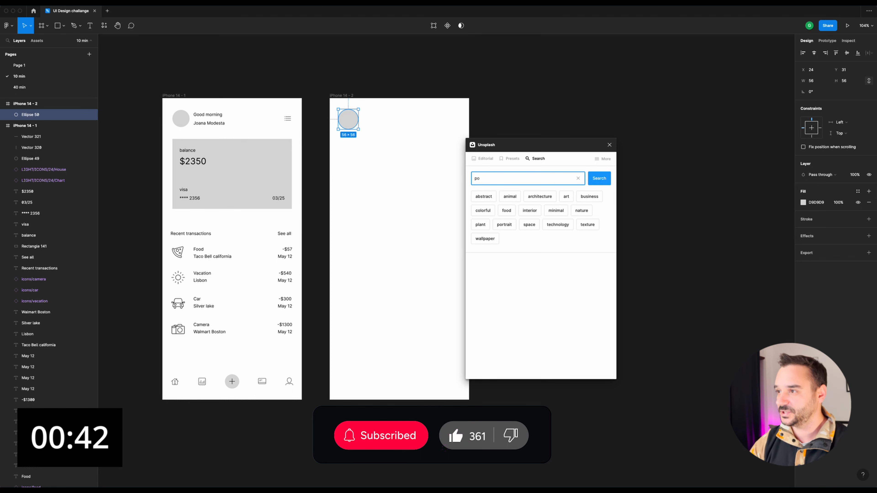
type("rtrait")
key("Return")
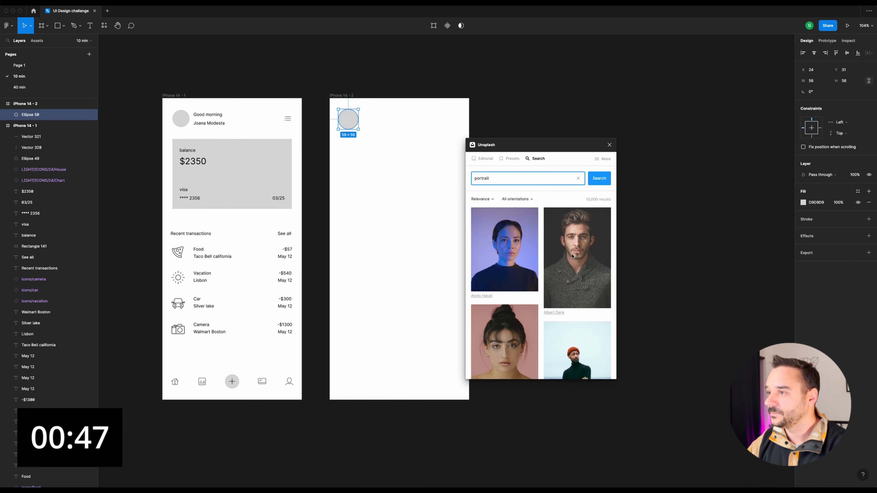
scroll(560, 314, "down", 5)
scroll(559, 314, "down", 15)
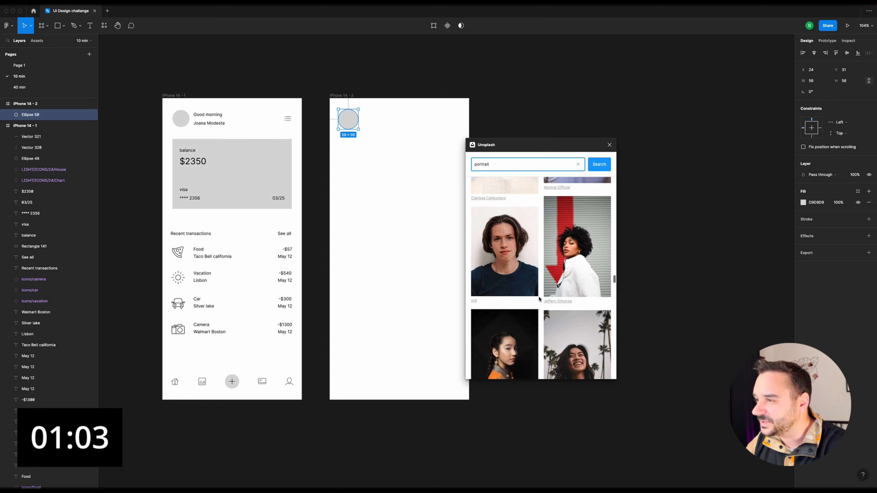
left_click(572, 270)
left_click(609, 145)
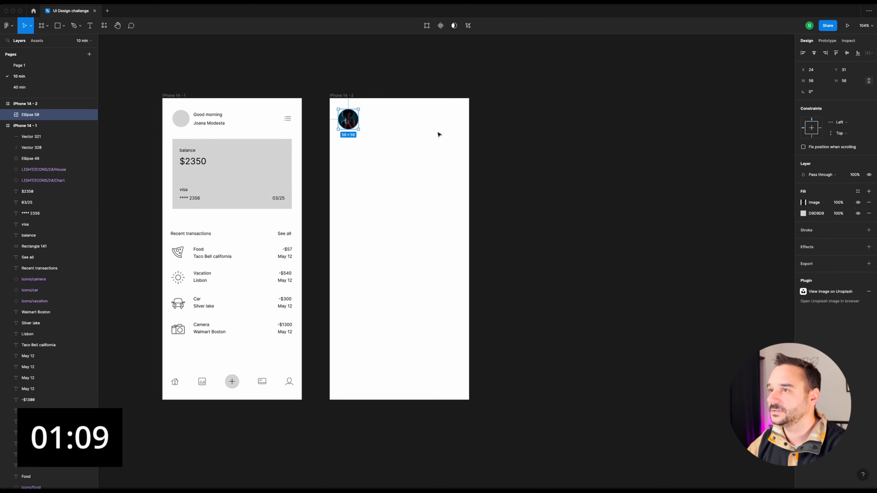
Copy the greeting and name texts from the wireframe header to beside the avatar in the new frame.
left_click(366, 123)
left_click(210, 117)
left_click(200, 125, "shift")
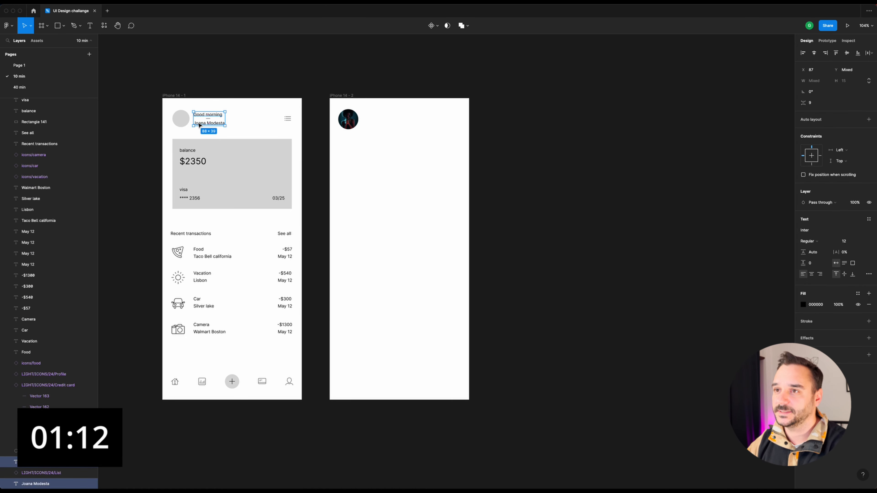
left_click_drag(200, 125, 367, 107)
left_click(436, 145)
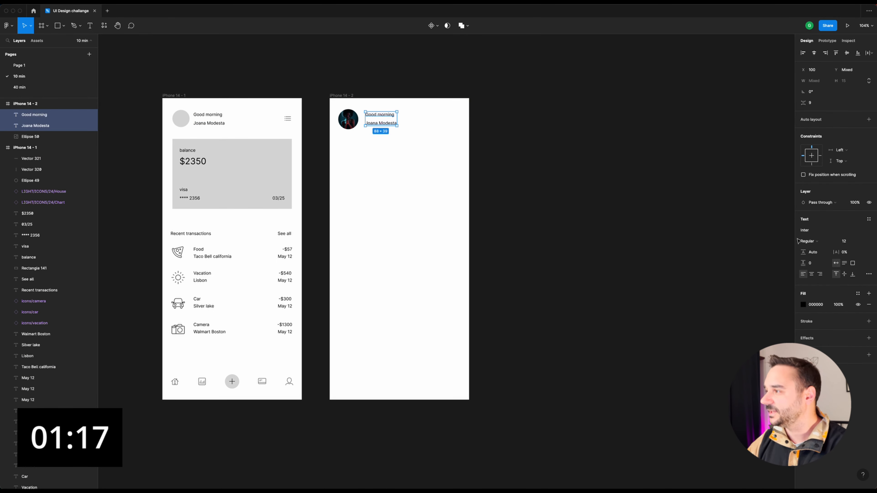
Set the font of the copied greeting and name texts to Montserrat.
left_click(827, 234)
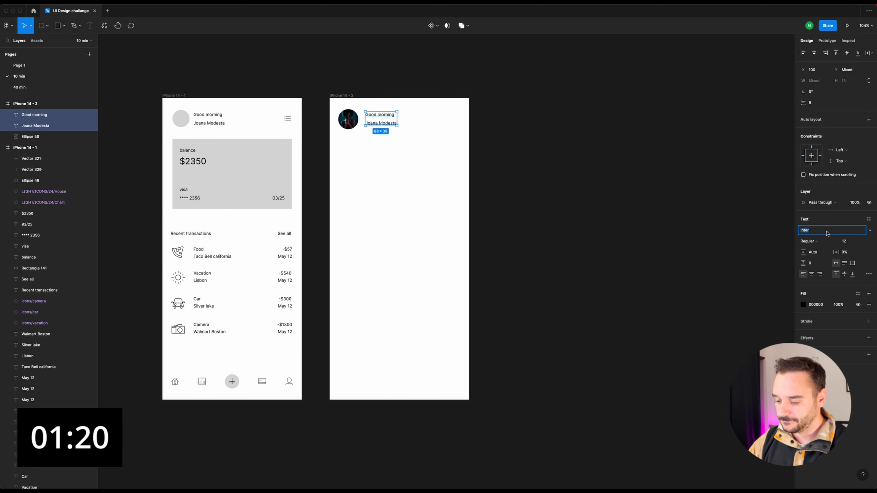
type("Monst")
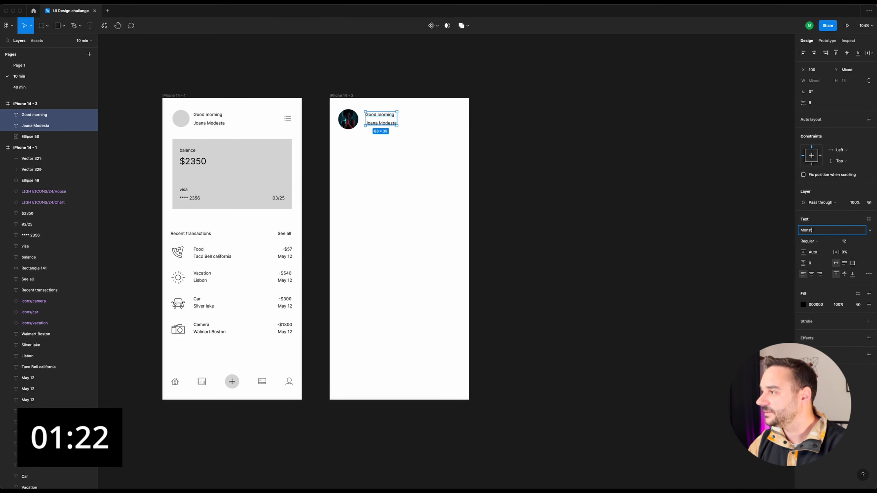
key("BackSpace")
key("BackSpace")
type("tserrat")
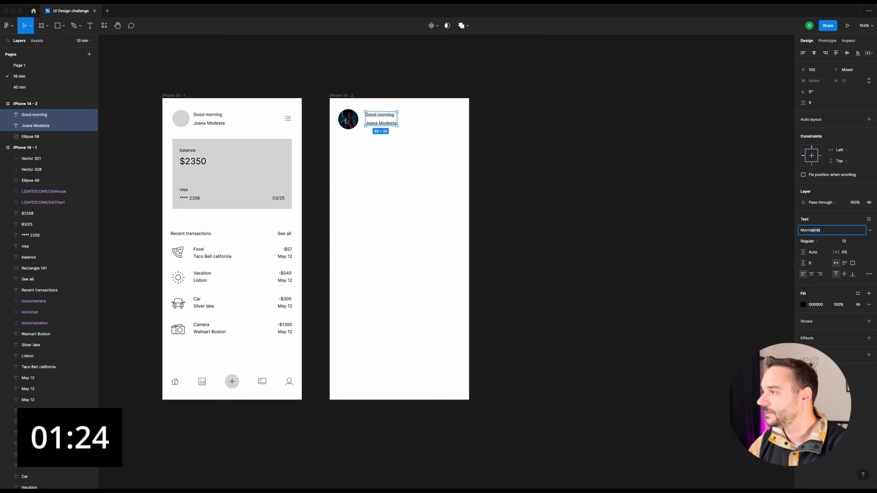
key("Return")
left_click(422, 140)
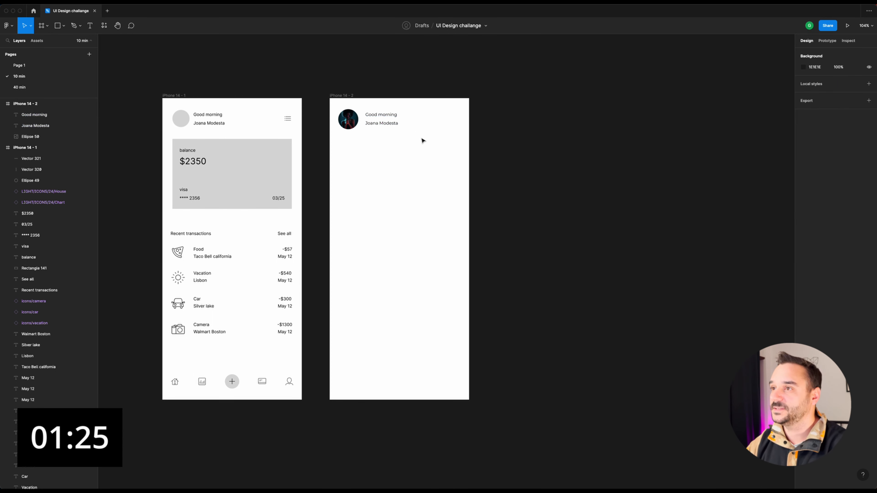
Set the name text to 16 Bold and move the header texts slightly closer to the avatar.
left_click(389, 123)
type("16")
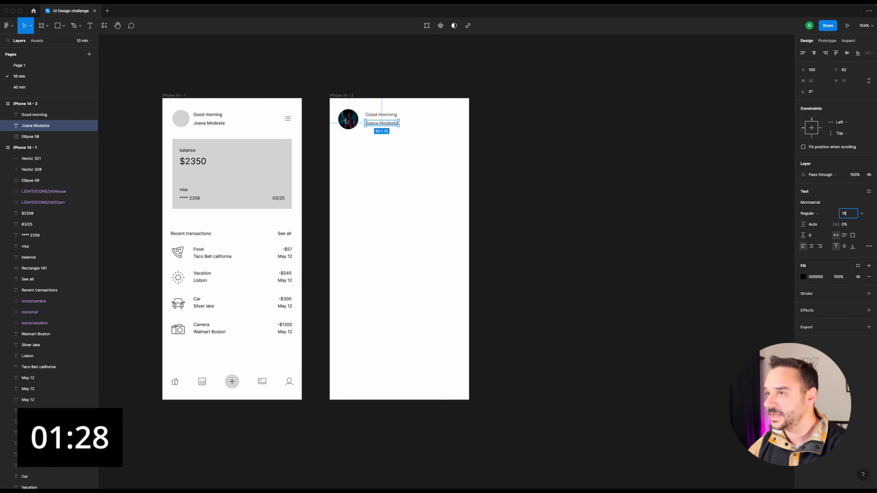
key("Return")
left_click(812, 213)
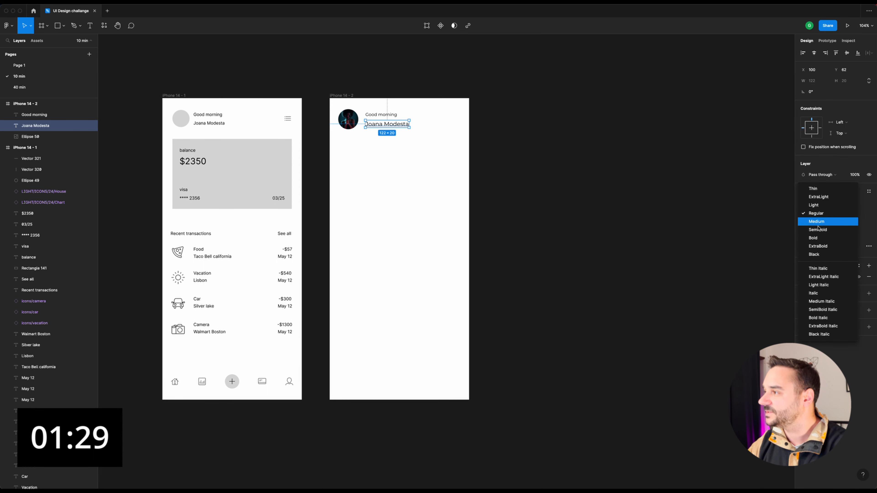
left_click(815, 238)
left_click_drag(387, 124, 373, 115)
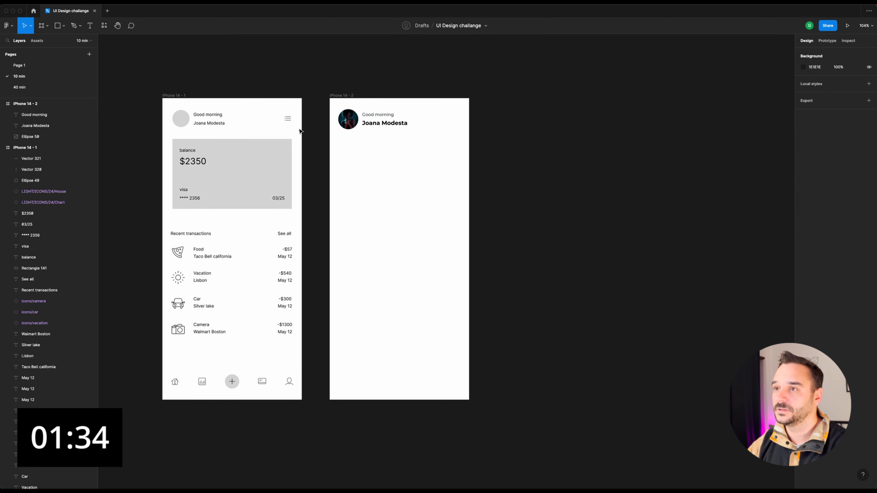
Copy the menu list icon from the wireframe header into the iPhone 14 - 2 frame.
left_click(287, 119)
key("super+c")
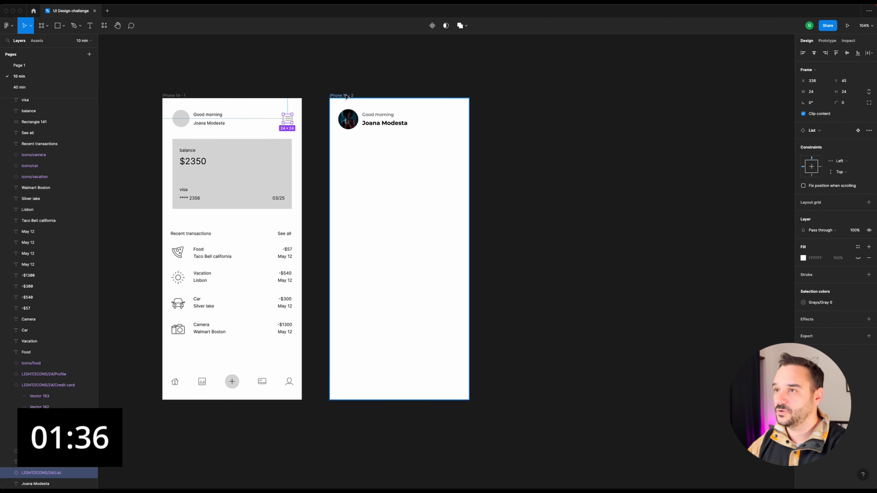
left_click(366, 103)
key("super+v")
left_click(391, 181)
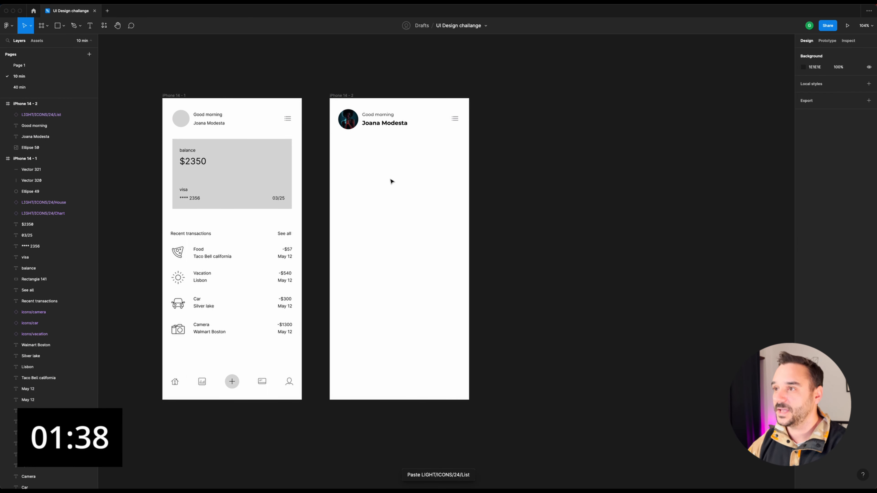
Draw the balance card rectangle below the new header and give it a diagonal cyan-to-purple linear gradient.
key("r")
mouse_move(342, 146)
left_mouse_down()
mouse_move(405, 201)
mouse_move(462, 209)
left_mouse_up()
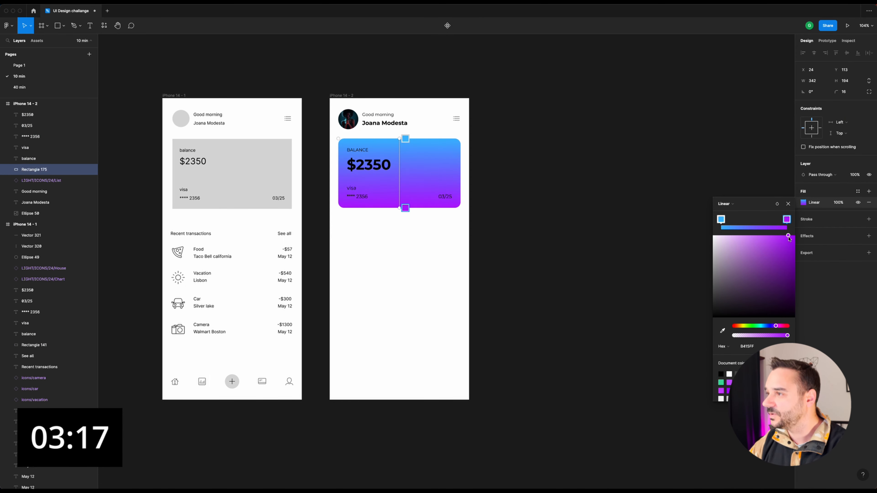
left_click_drag(406, 139, 352, 132)
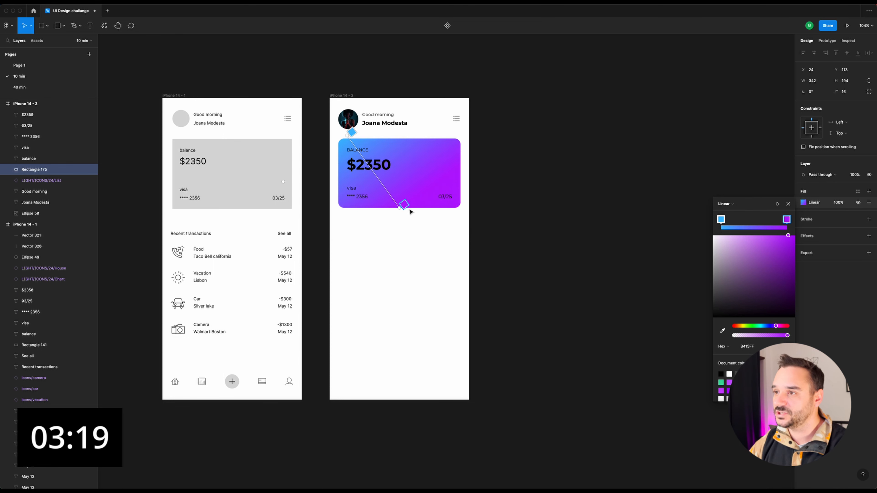
left_click_drag(398, 208, 458, 209)
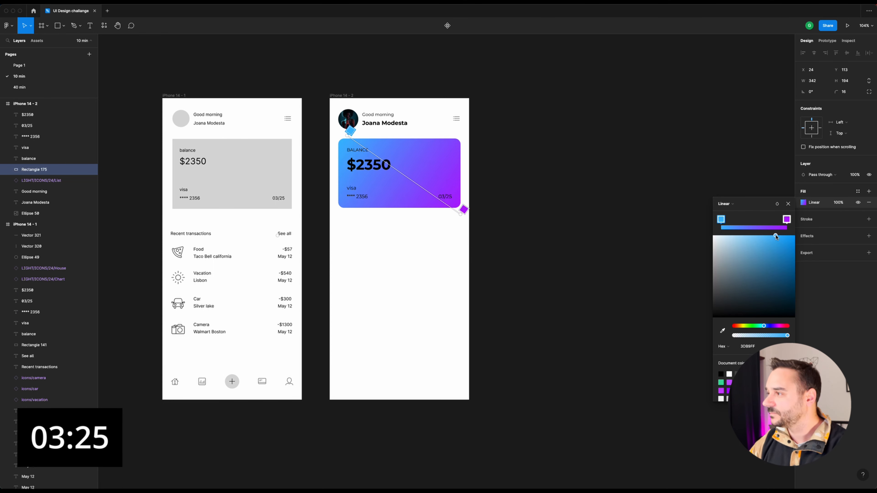
left_click(761, 325)
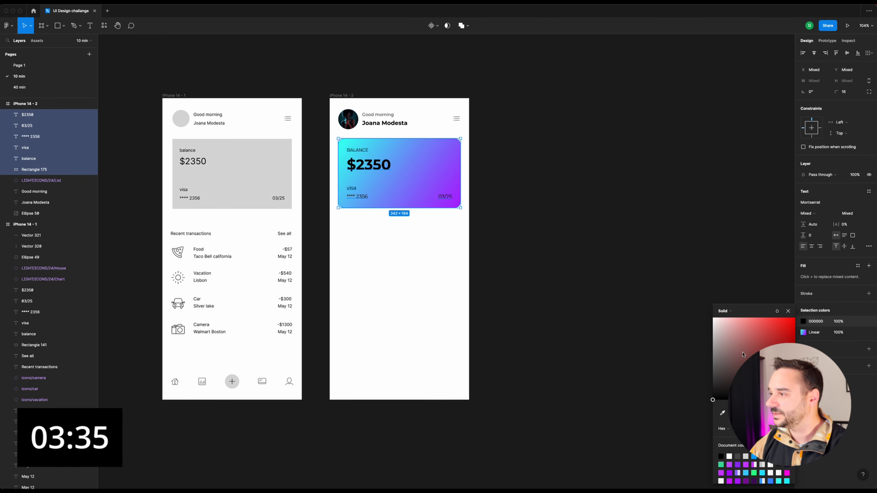
Recolour all the texts on the balance card to white (FFFFFF).
left_click_drag(739, 346, 698, 311)
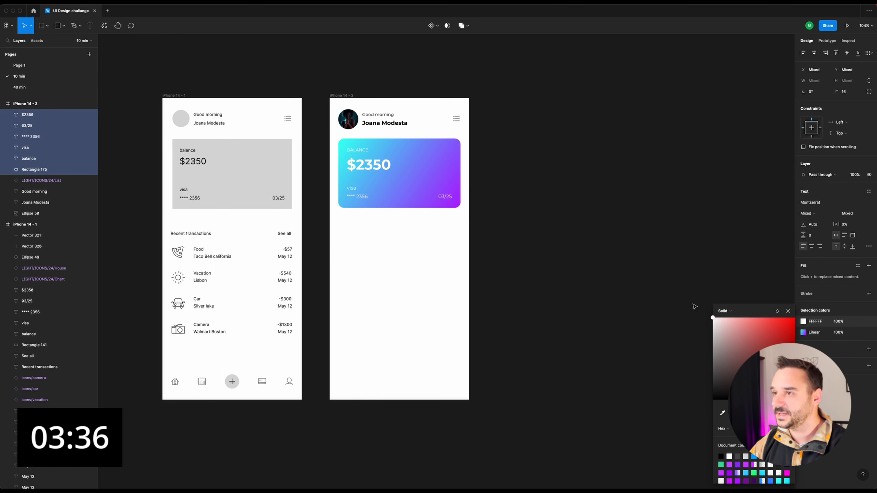
left_click(504, 144)
Create the card's shadow from a 306 × 78 rectangle behind its lower edge, filled 242424 with 50% opacity and a layer blur.
key("r")
left_click_drag(350, 189, 454, 197)
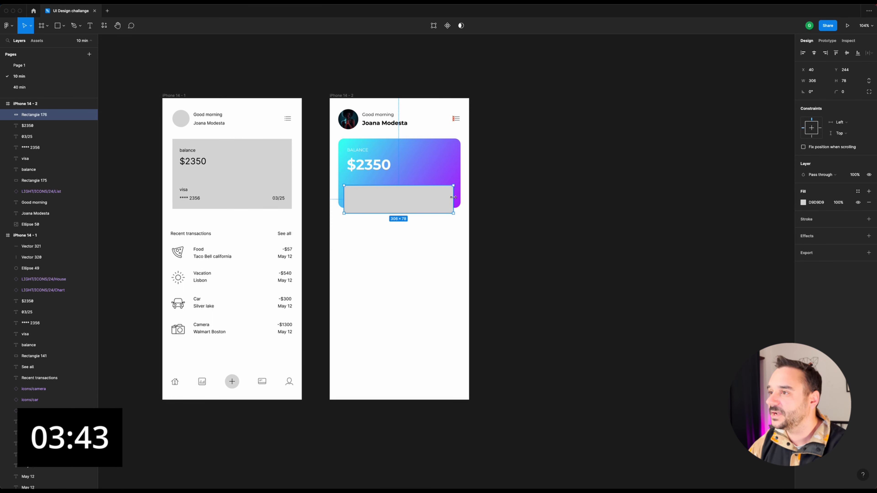
left_click(803, 203)
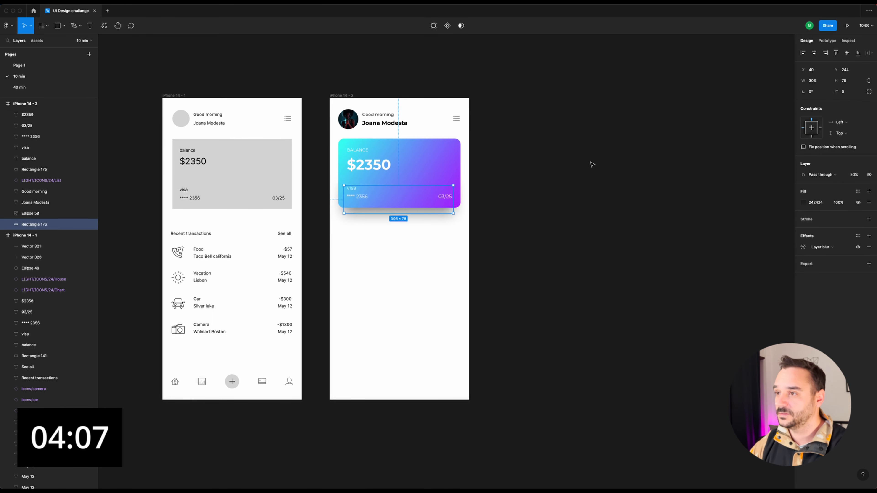
left_click(529, 211)
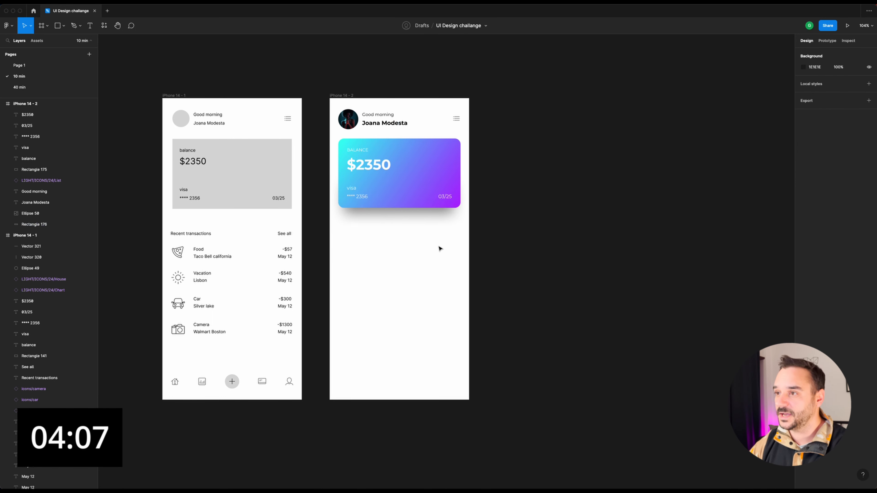
Move the balance card with its texts and shadow slightly upward, closer to the header.
left_click(425, 213)
left_click_drag(465, 234, 349, 158)
left_click_drag(404, 186, 404, 186)
key("alt")
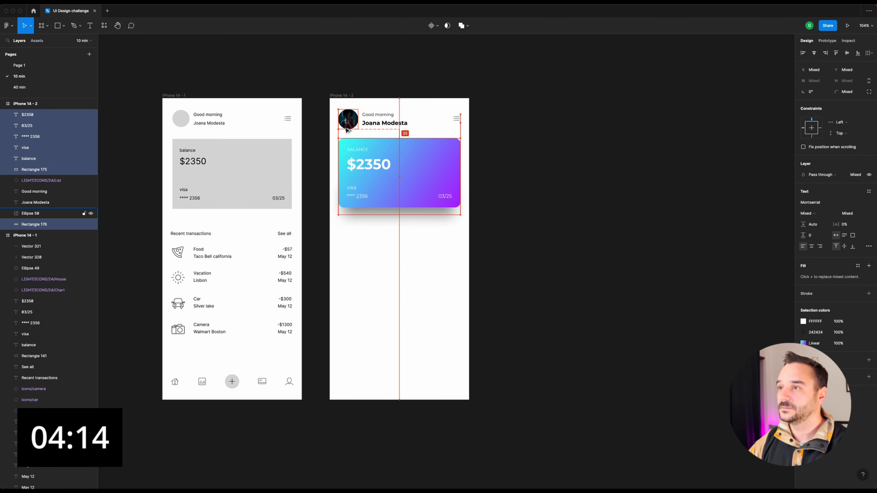
left_click(360, 267)
Copy the "Recent transactions" and "See all" texts from the wireframe into the iPhone 14 - 2 frame.
left_click(195, 235)
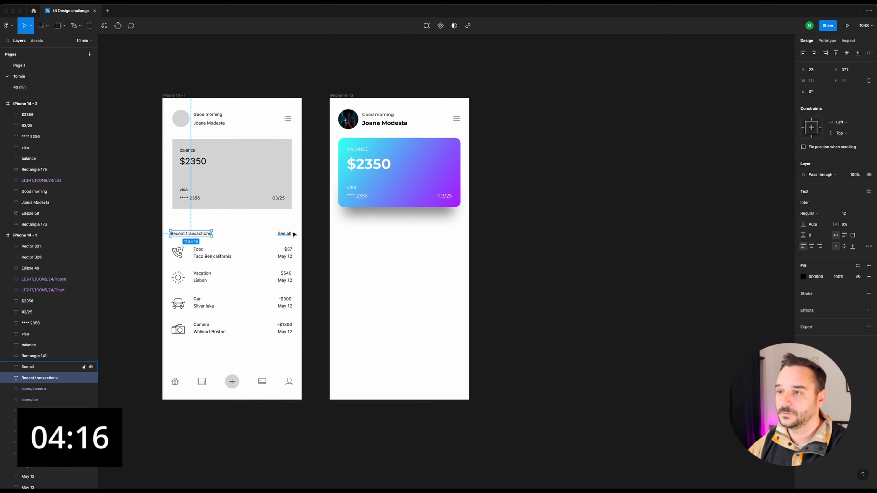
left_click(285, 234, "shift")
left_click(348, 95)
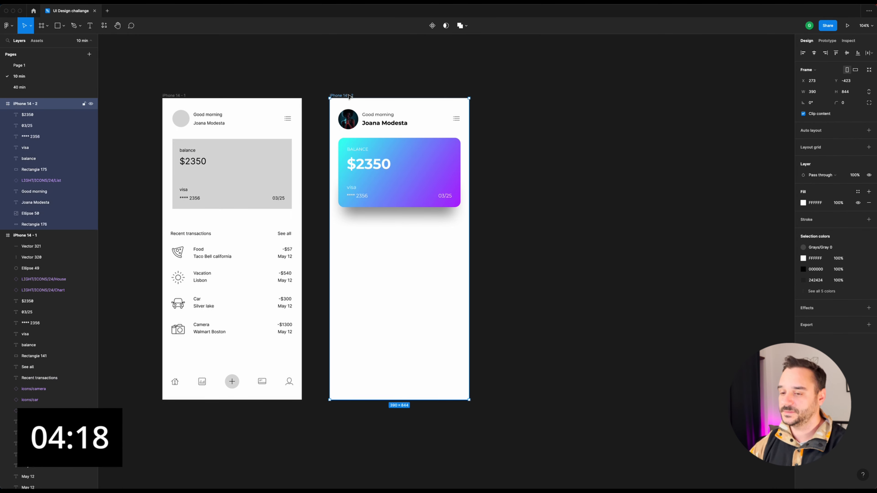
key("super+v")
Set both copied section texts to Montserrat and make "Recent transactions" Bold.
left_click(366, 234)
left_click(451, 233, "shift")
left_click(811, 230)
type("Montserrat")
left_click(366, 234)
left_click(810, 213)
left_click(813, 238)
Style "See all" as 14 Medium in purple 8A69FB and align it with the "Recent transactions" heading.
left_click(451, 234)
left_click(843, 213)
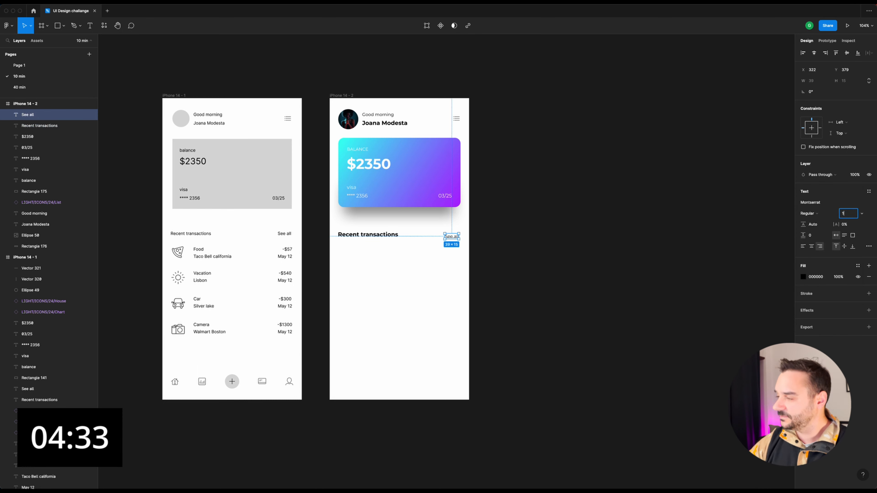
type("14")
left_click(803, 277)
left_click(723, 379)
left_click(439, 169)
left_click_drag(447, 235, 447, 238)
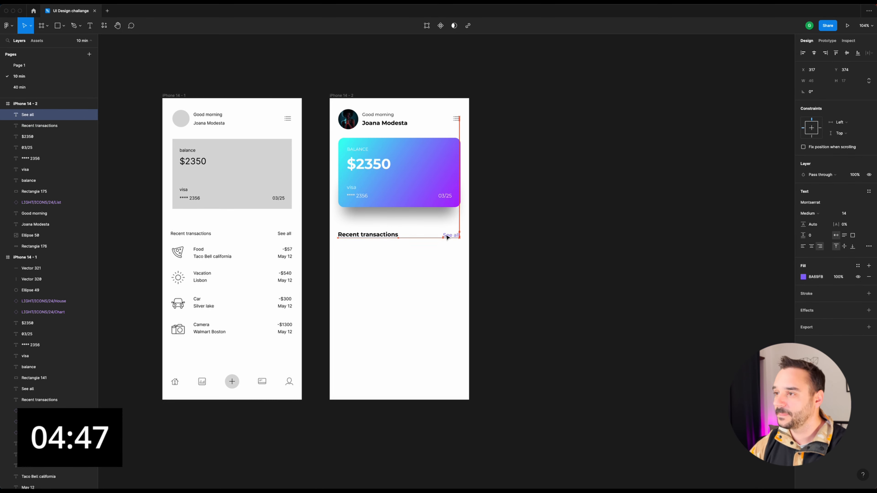
Copy the Food transaction row from the wireframe into the iPhone 14 - 2 frame and shift it slightly down below the section heading.
left_click(434, 268)
left_click_drag(167, 241, 294, 264)
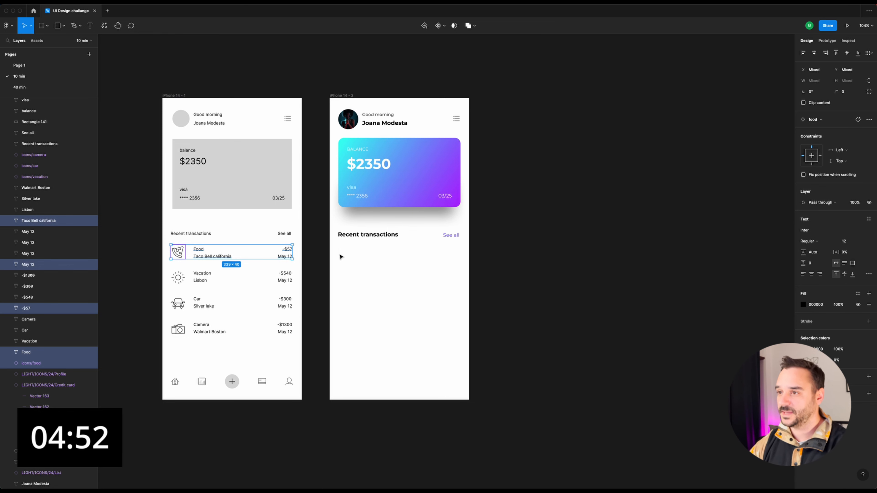
left_click(366, 235)
key("super+v")
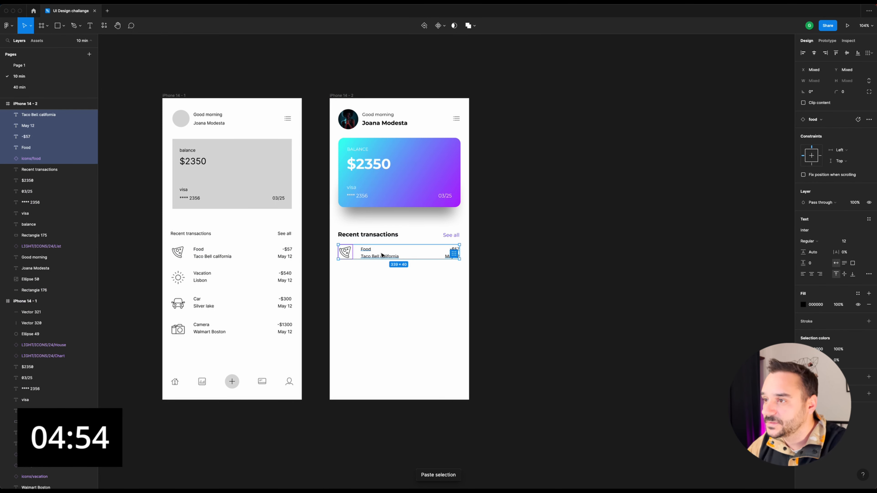
left_click_drag(381, 254, 381, 260)
Set the four texts of the copied Food transaction row to Montserrat.
left_click_drag(461, 289, 363, 249)
double_click(829, 207)
type("M")
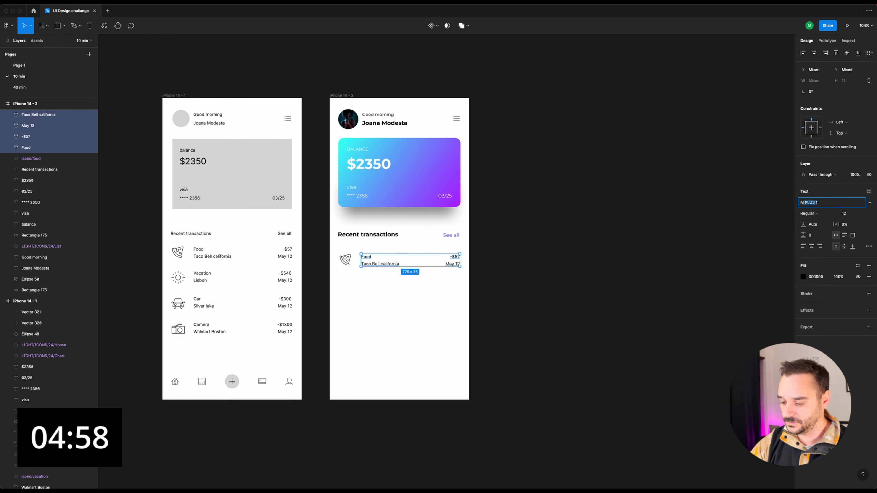
type("ontserrat")
key("Return")
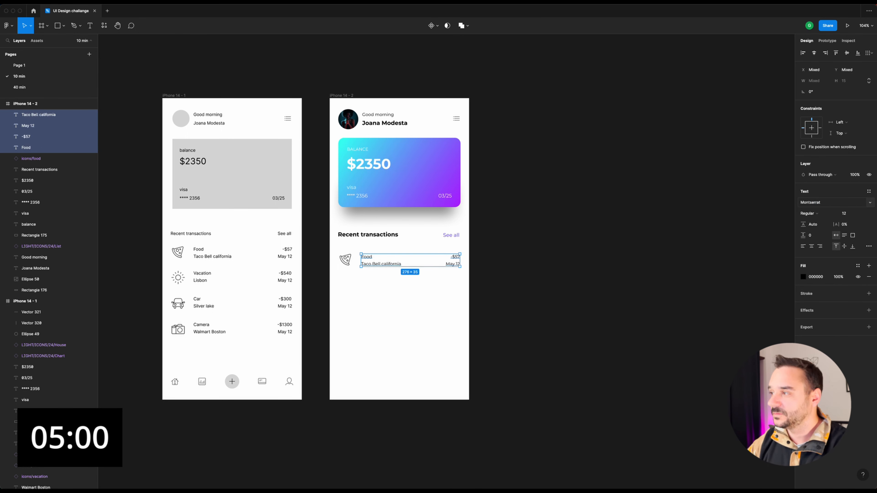
left_click(589, 220)
Style the "Food" title of the transaction row as Bold at size 16.
left_click(367, 256)
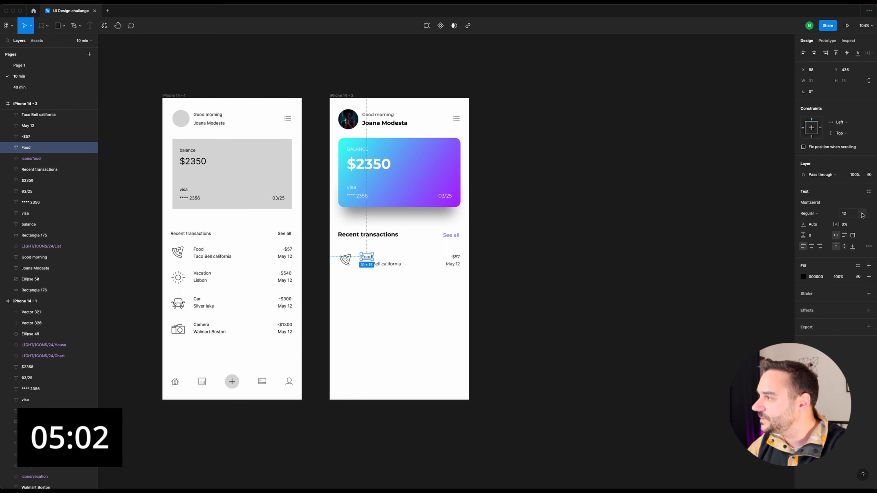
type("16")
key("Return")
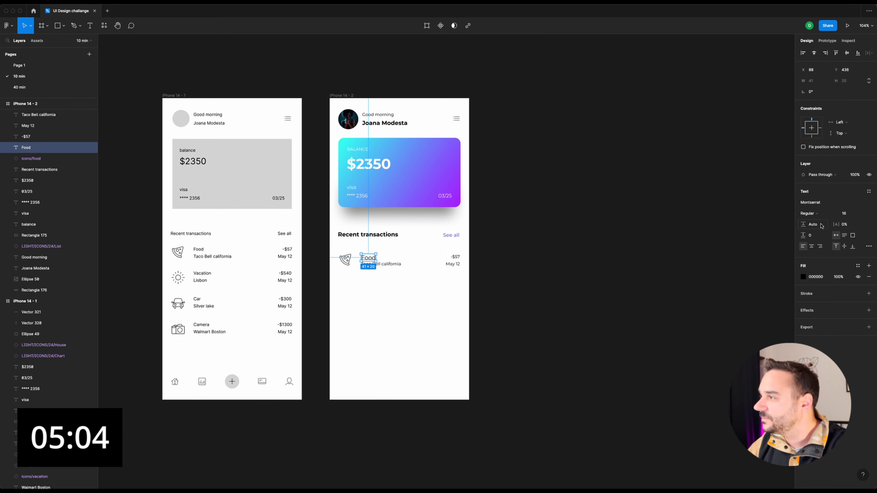
left_click(818, 214)
left_click(818, 241)
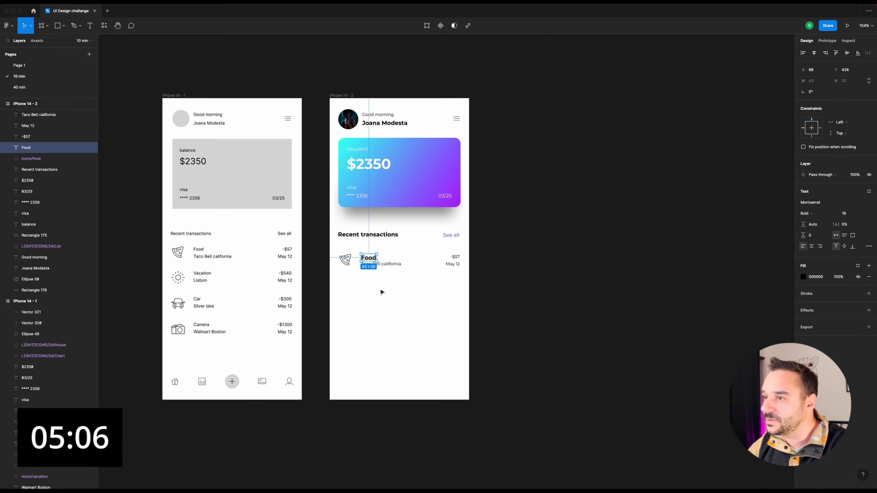
left_click(381, 292)
Wrap "Food" and "Taco Bell california" in one auto layout, and the amount and date in another.
left_click(383, 264)
left_click_drag(382, 264, 356, 252)
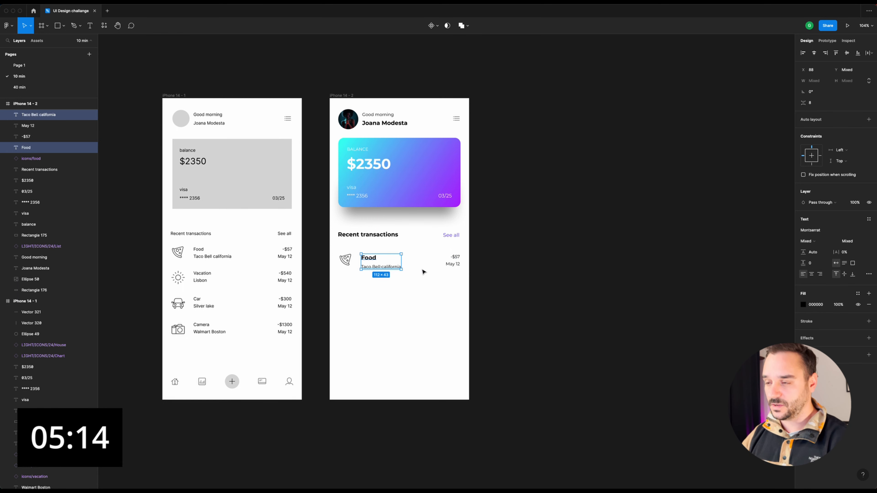
key("shift+a")
left_click_drag(456, 273, 441, 254)
key("shift+a")
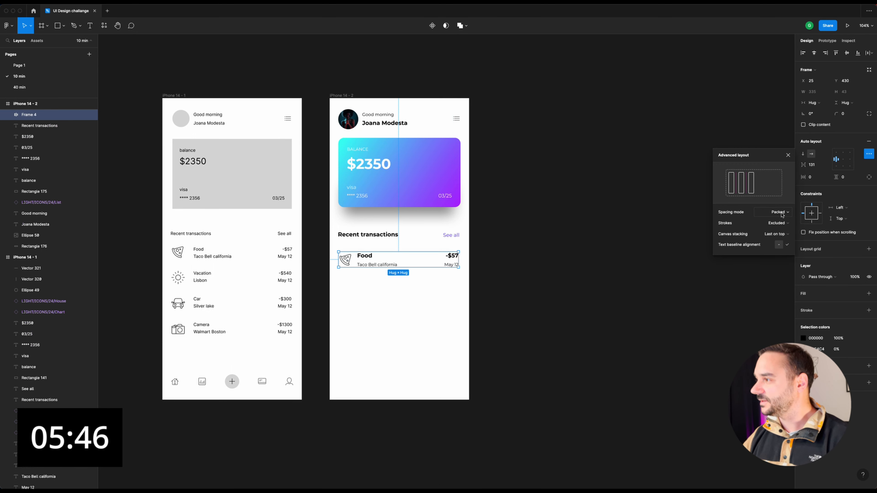
Set the transaction row's auto layout spacing mode to Space between and widen the row to 342 to match the balance card.
left_click(780, 212)
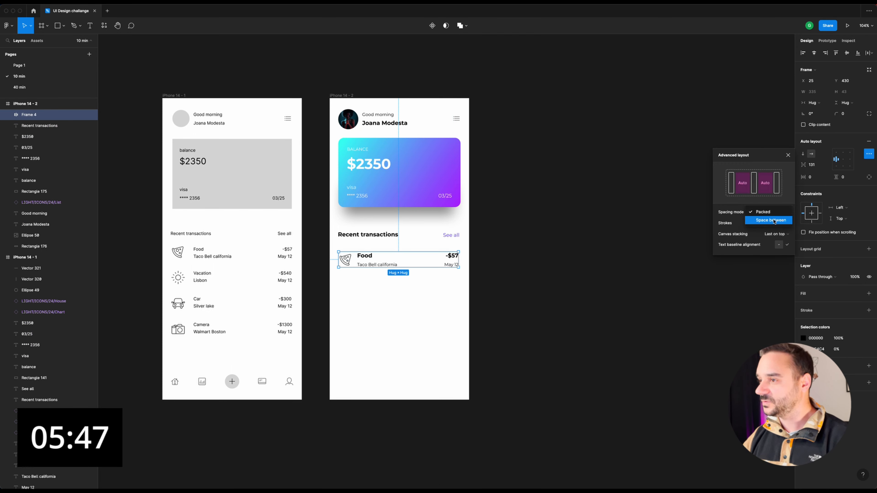
left_click(768, 221)
left_click(500, 289)
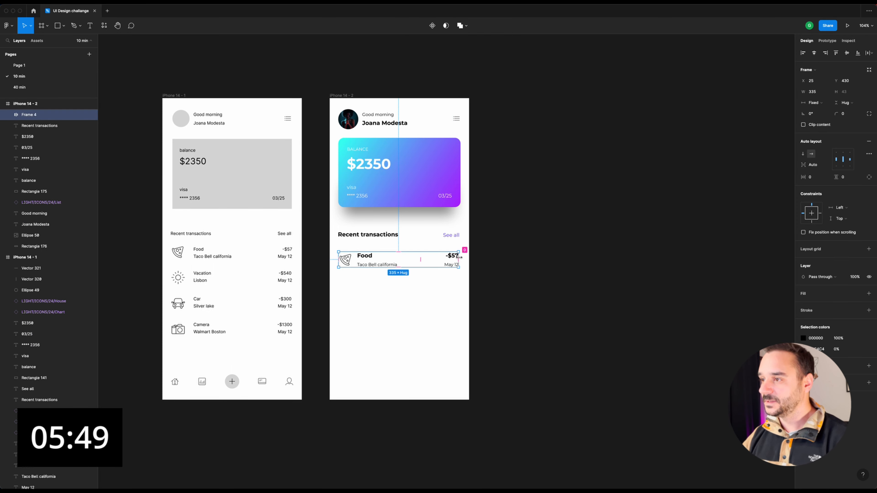
left_click_drag(460, 258, 462, 256)
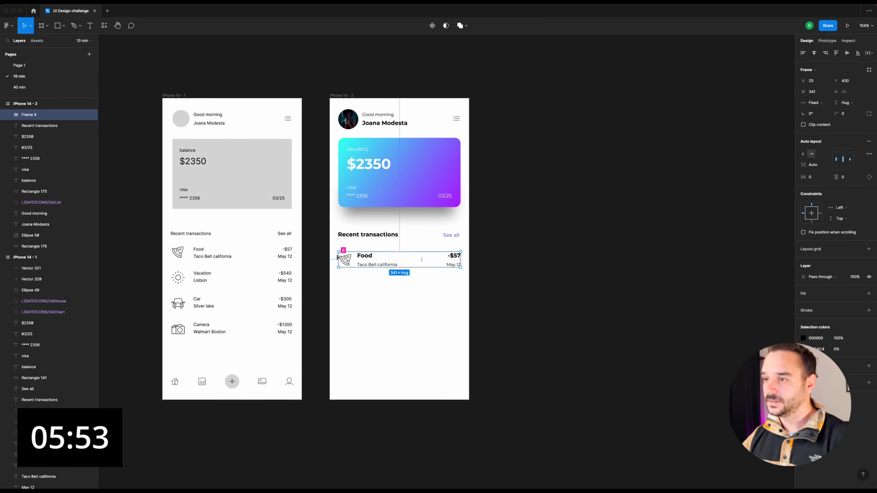
left_click_drag(337, 258, 337, 258)
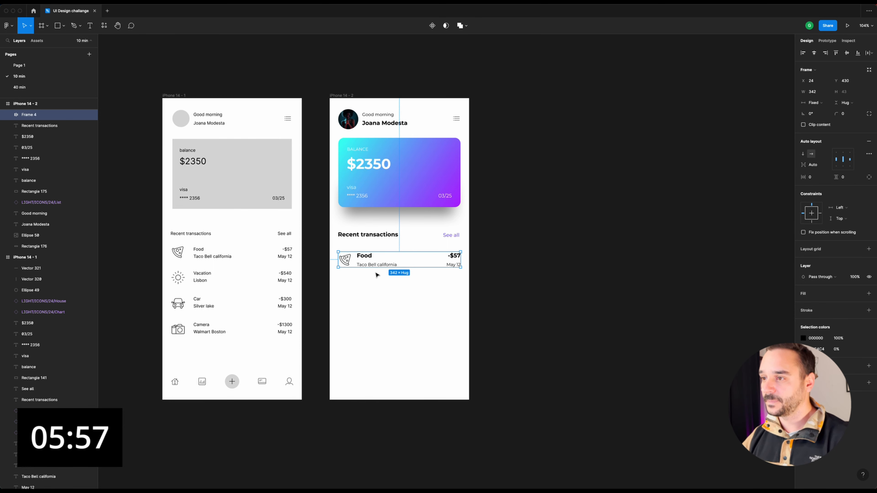
left_click(358, 290)
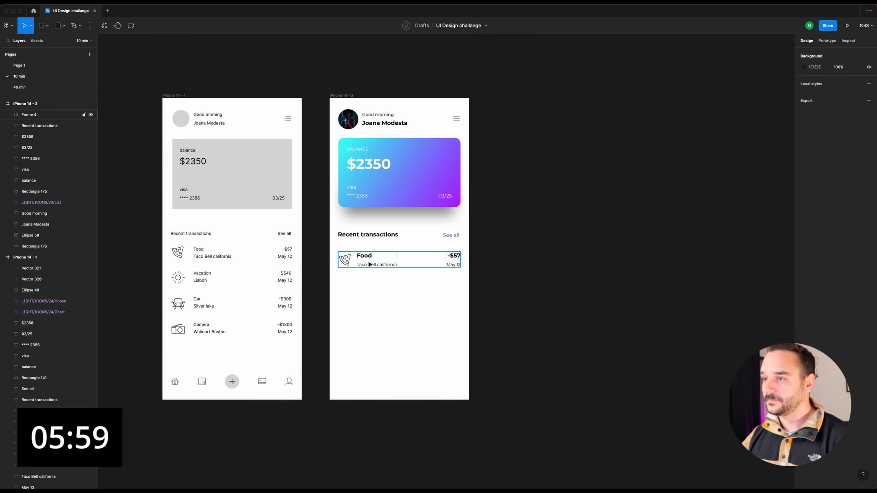
Give the Food transaction row a white FFFFFF fill and a drop shadow.
left_click(370, 262)
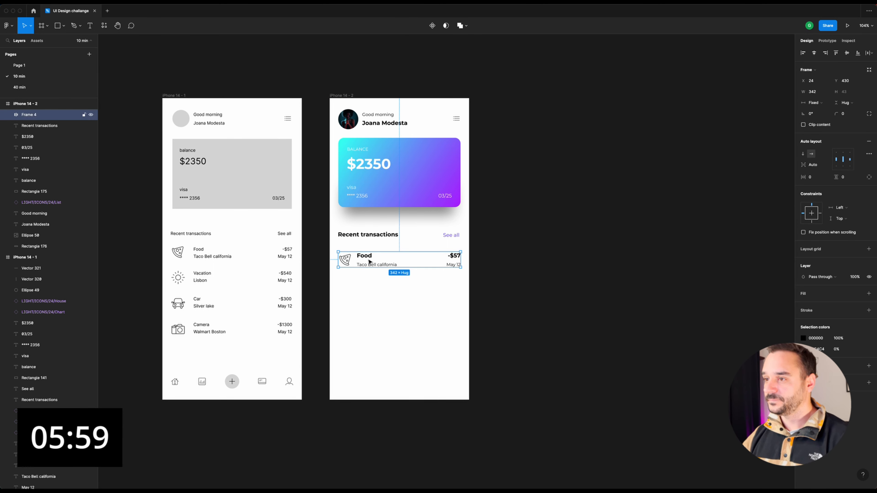
left_click(869, 294)
left_click(802, 305)
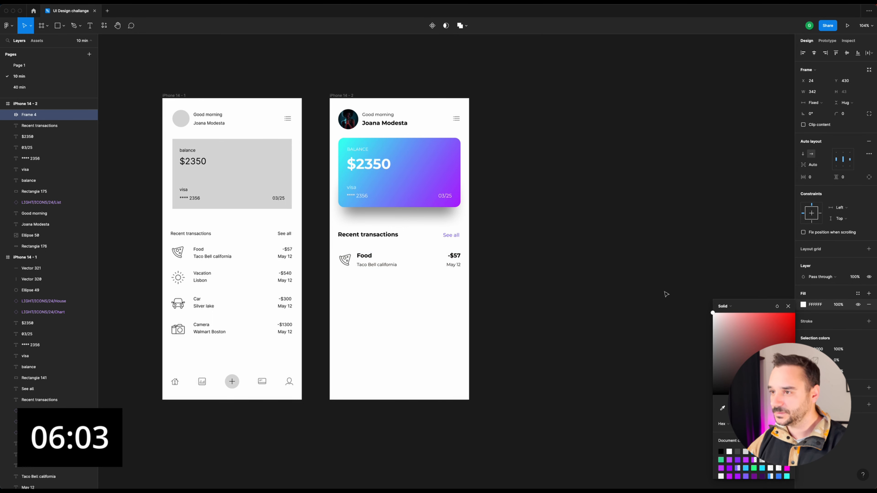
left_click(868, 388)
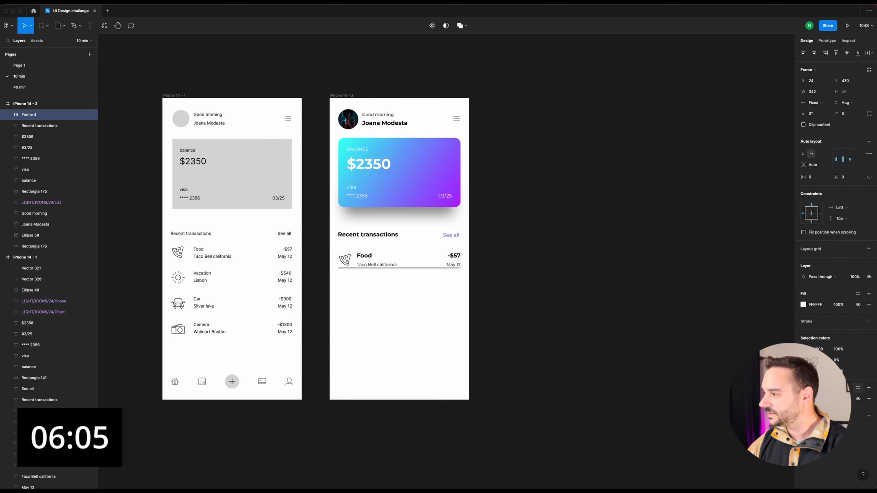
left_click(803, 399)
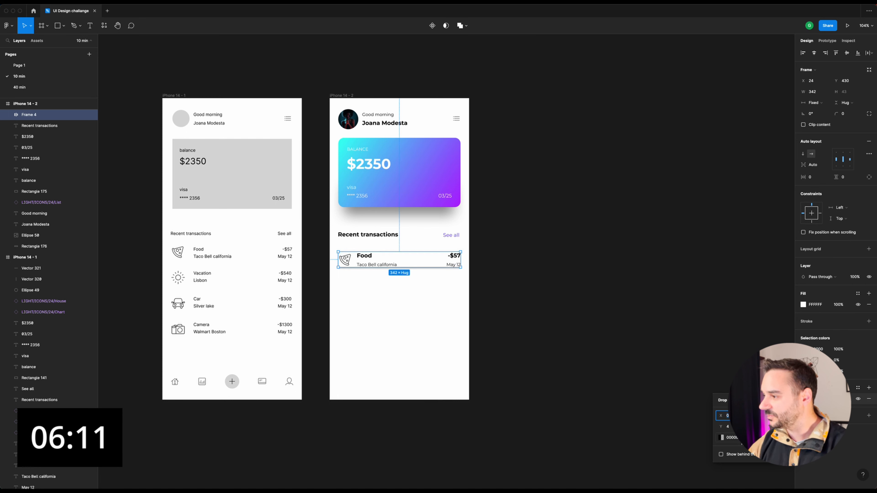
Set the transaction row's horizontal and vertical padding to 12.
left_click(814, 178)
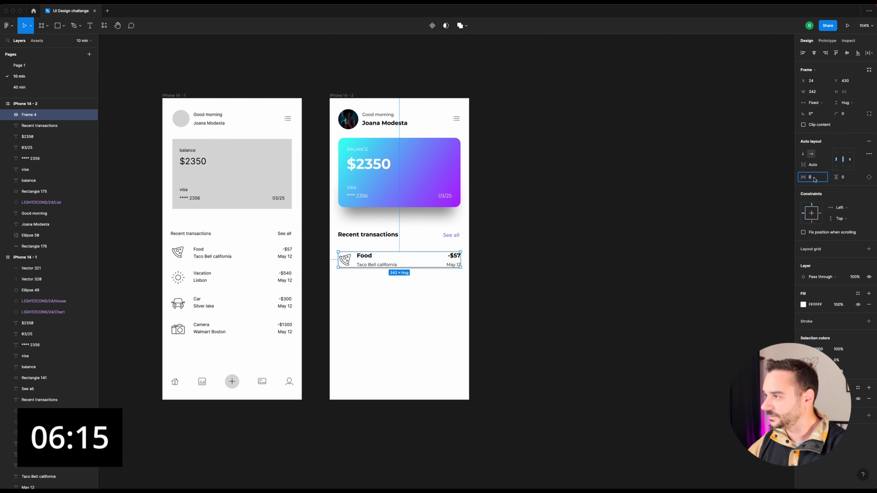
type("12")
key("Tab")
type("12")
key("Return")
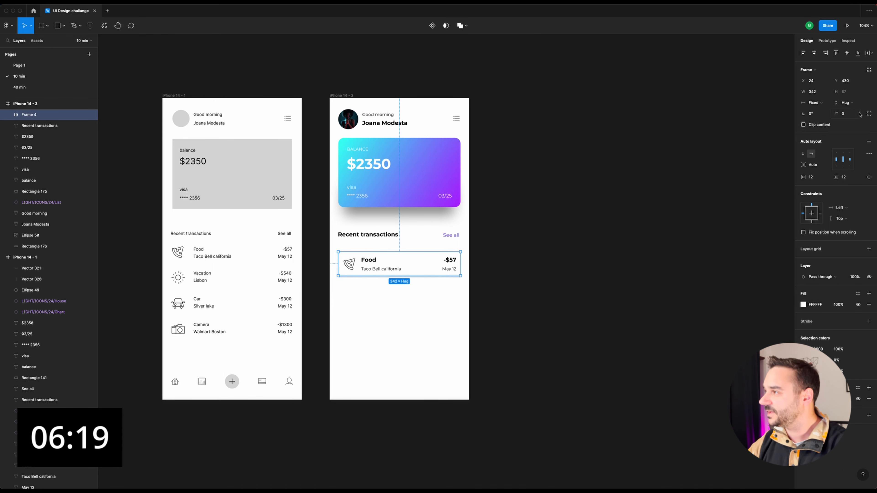
Round the Food transaction card's corners with a radius of 12.
type("8")
key("Return")
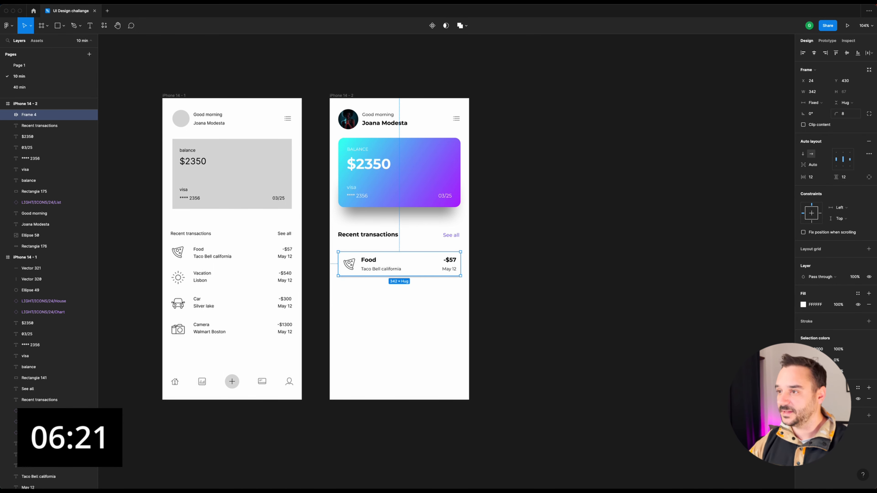
left_click(605, 196)
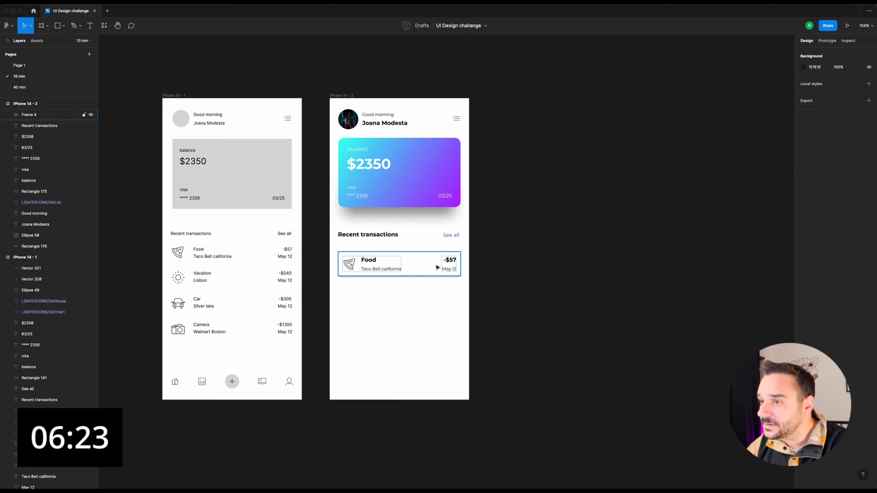
left_click(444, 266)
left_click(851, 116)
type("12")
key("Return")
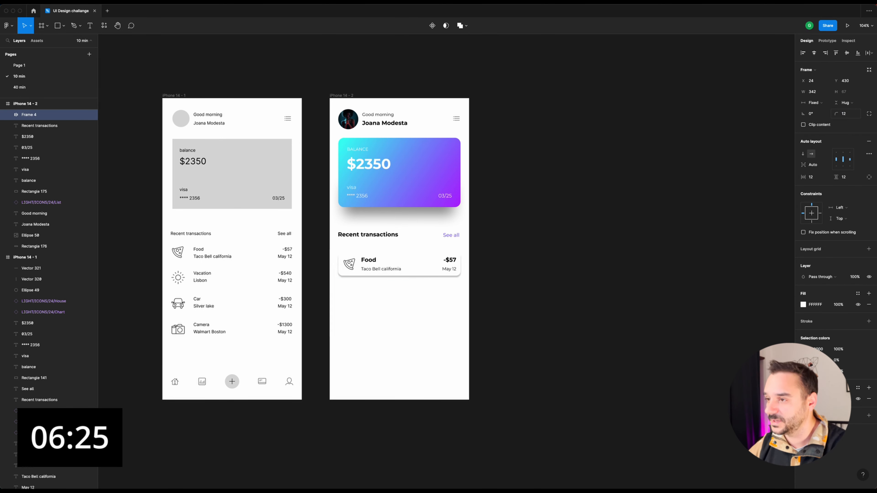
Soften the Food card's drop shadow and set its Y offset to 8.
left_click(803, 399)
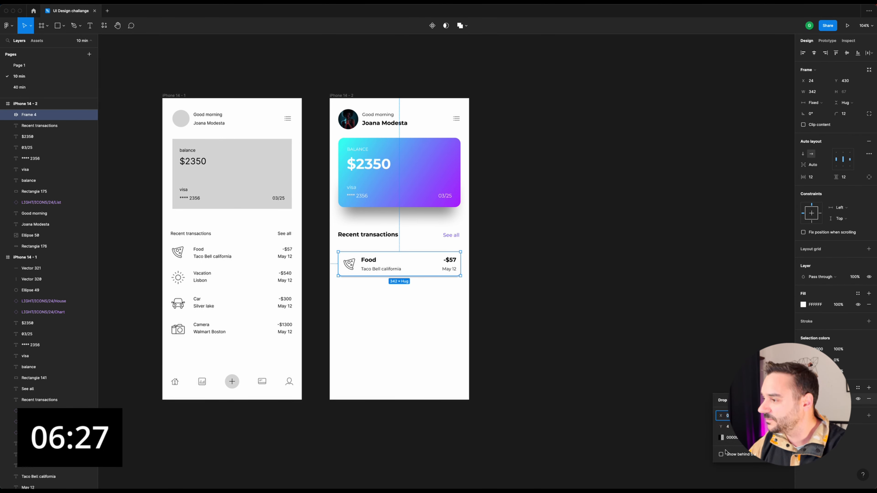
left_click(761, 437)
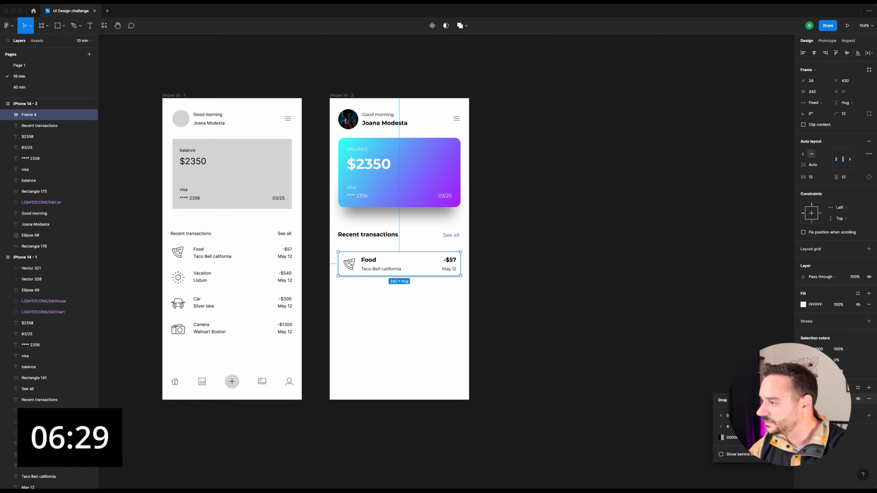
key("Return")
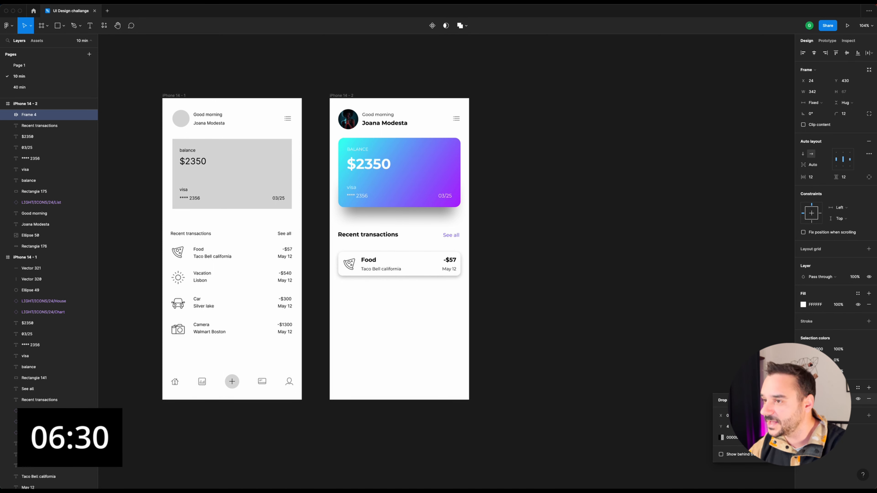
left_click(730, 429)
type("8")
key("Return")
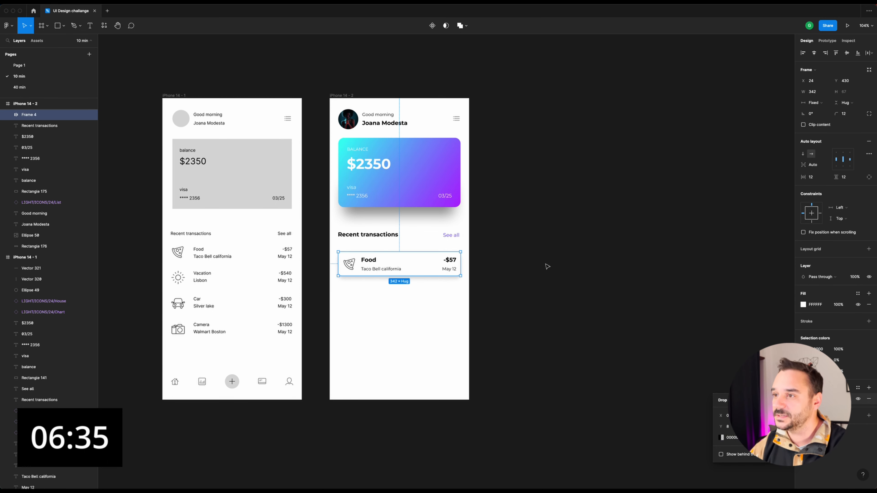
Recolour the food icon purple 9F40FE by sampling the balance card's gradient.
left_click(539, 264)
double_click(359, 267)
left_click(350, 266)
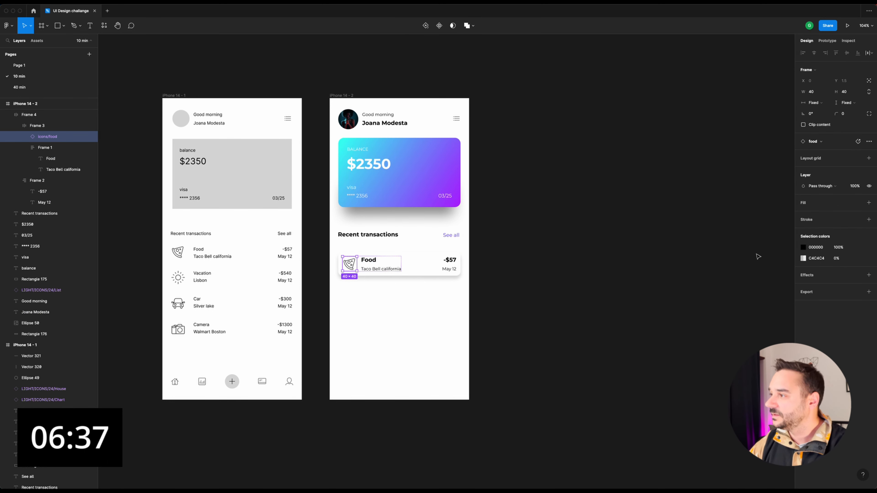
left_click(801, 247)
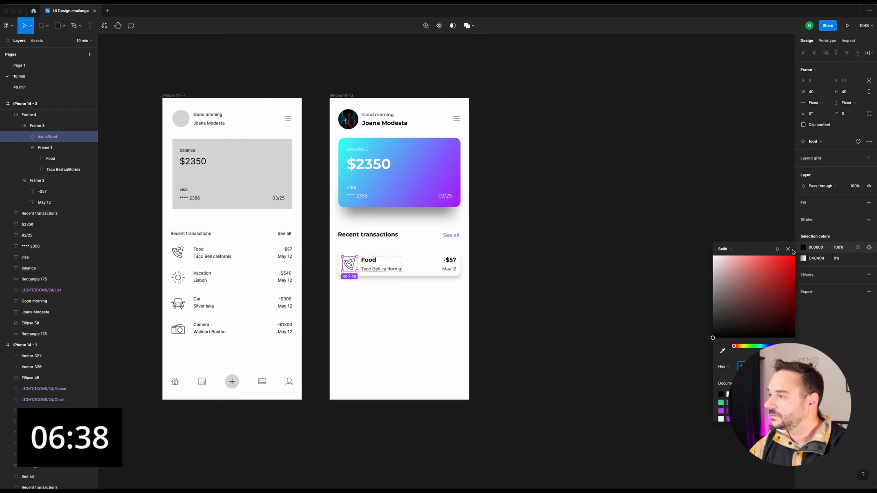
left_click(722, 351)
left_click(458, 179)
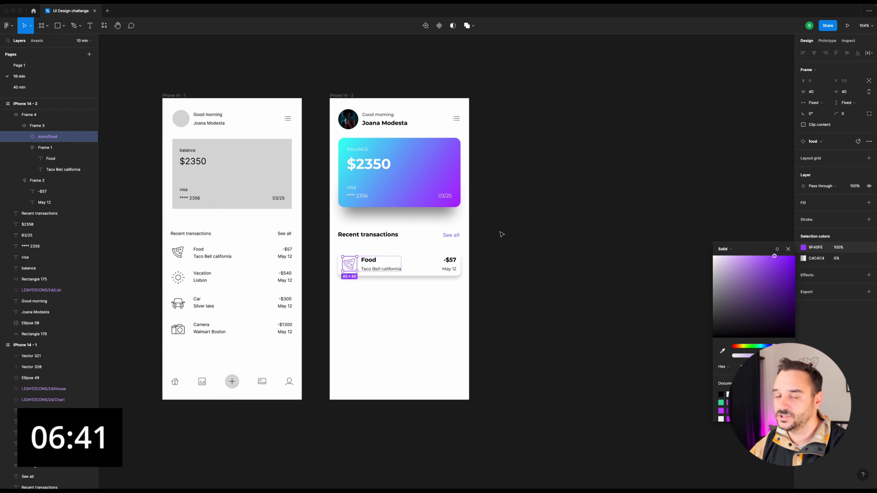
left_click(495, 213)
Duplicate the Food card below itself and change the copy's texts to "Vacation", "Lisbon" and "-$540".
left_click(419, 256)
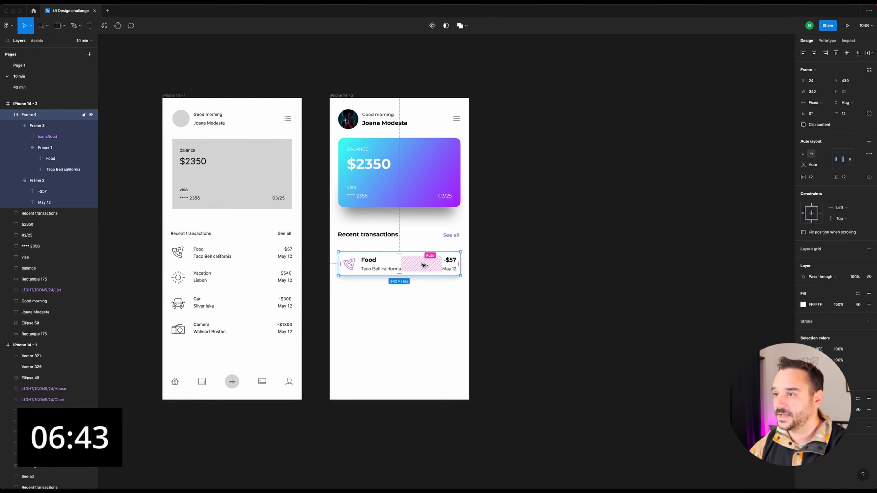
left_click_drag(420, 256, 420, 319)
double_click(369, 284)
type("Vacation")
double_click(380, 293)
type("Lisbon")
double_click(449, 284)
type("-$540")
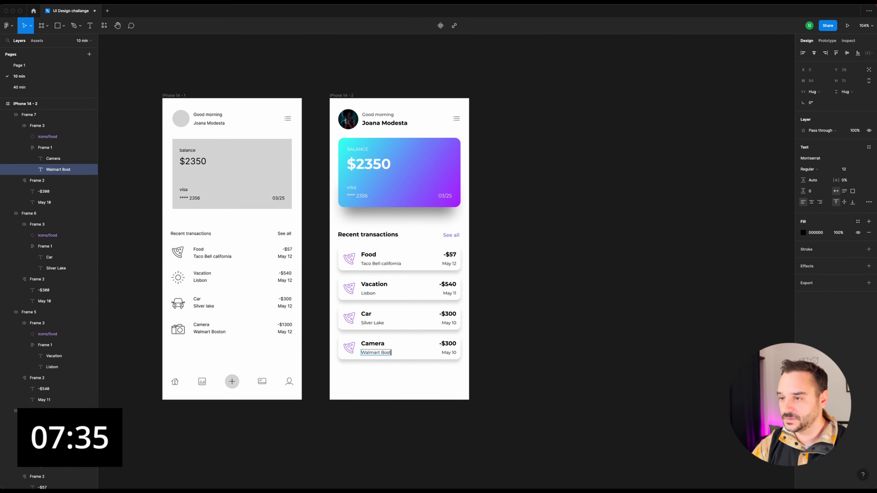
Recolour the transaction icons: vacation orange, car blue sampled from the balance card, and camera green.
left_click(781, 263)
double_click(349, 318)
left_click(723, 351)
left_click(389, 162)
double_click(350, 348)
left_click(755, 346)
Move the whole Recent transactions section with its four cards slightly up, closer to the balance card.
left_click_drag(490, 226, 379, 350)
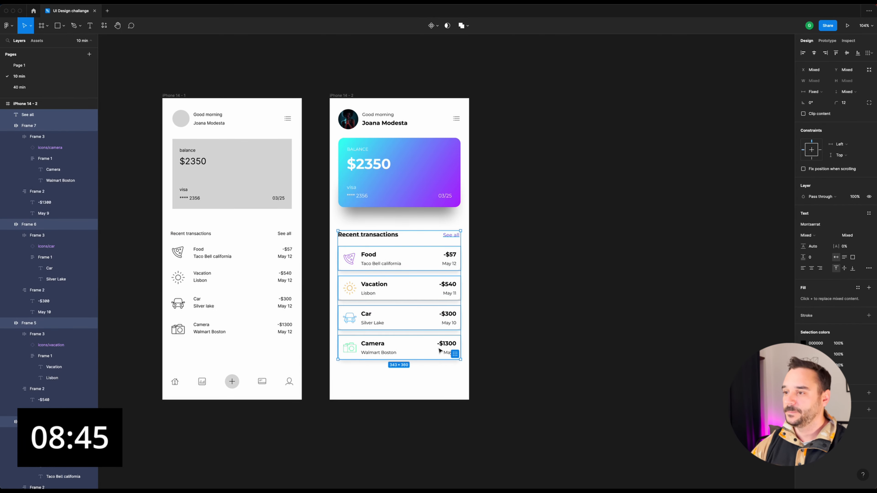
left_click_drag(432, 355, 432, 347)
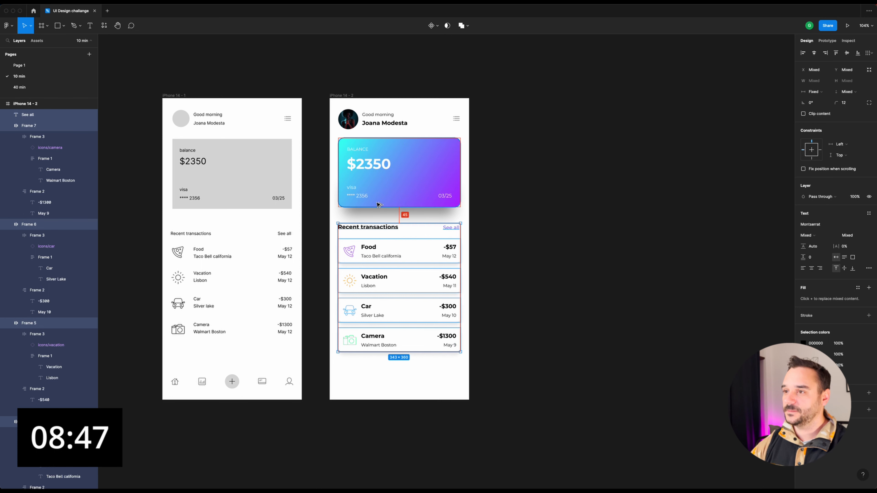
left_click(503, 254)
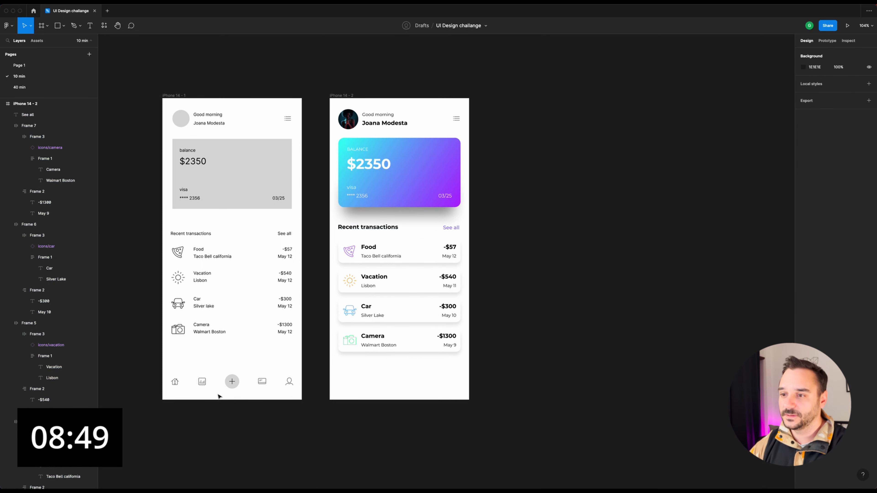
Copy the bottom navigation icons and the plus button from the wireframe into the new iPhone 14 frame at the same position.
left_click(203, 382)
left_click(175, 382)
mouse_move(165, 360)
left_mouse_down()
mouse_move(186, 376)
mouse_move(293, 401)
left_mouse_up()
left_click(344, 96)
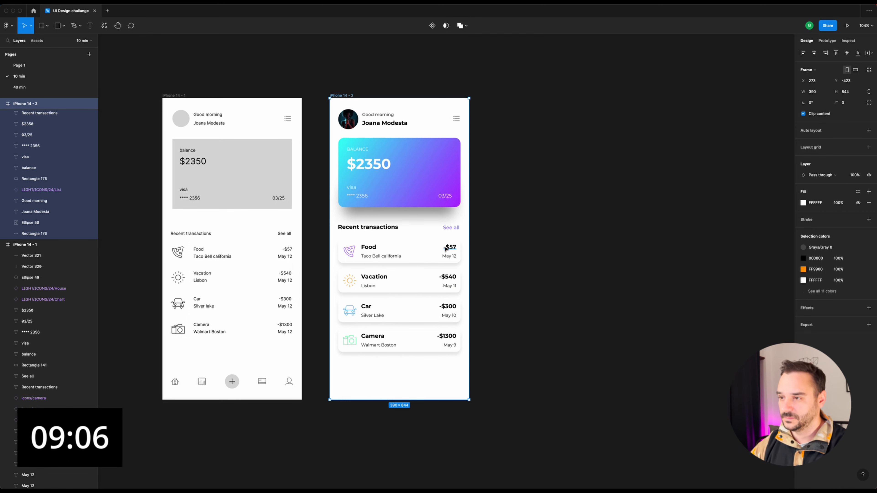
key("super+v")
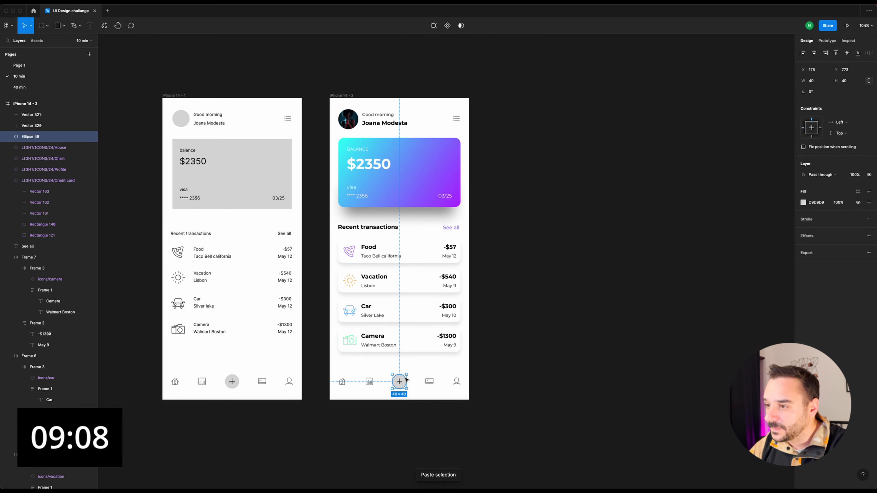
Copy the balance card's properties and paste them onto the plus button's circle to give it the same gradient fill.
left_click(419, 189)
right_click(419, 190)
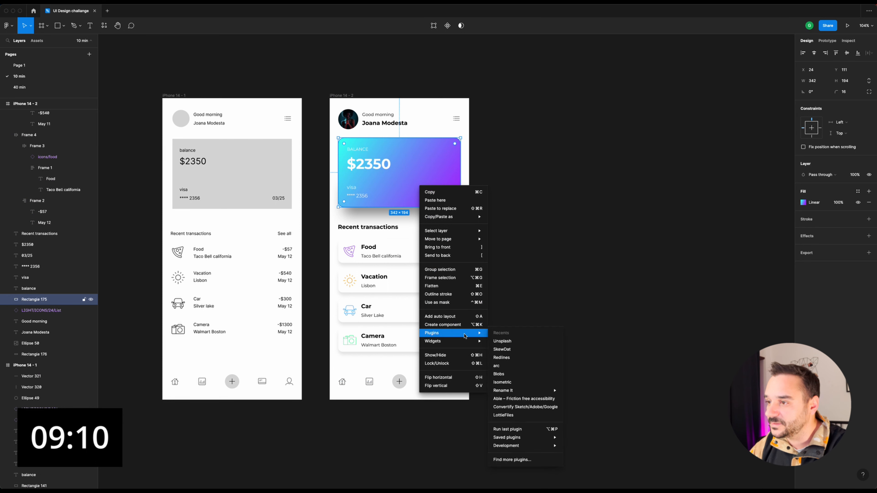
mouse_move(480, 217)
left_click(509, 247)
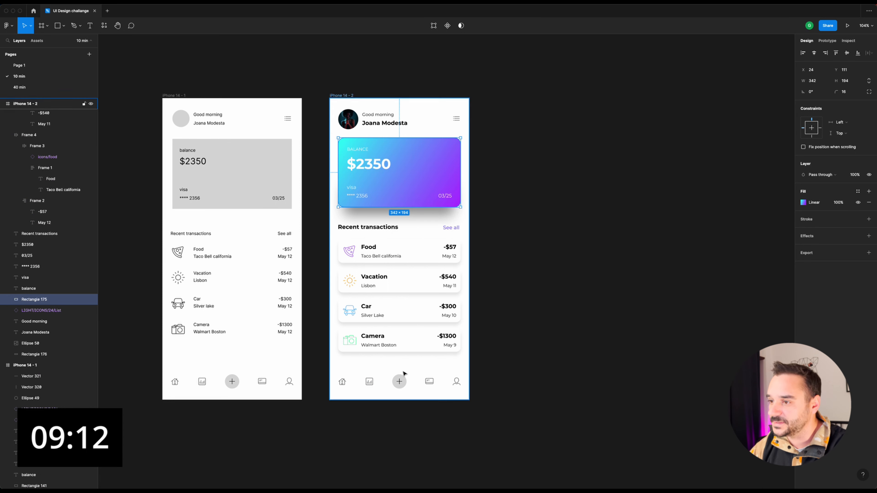
left_click(402, 380)
right_click(404, 379)
mouse_move(435, 310)
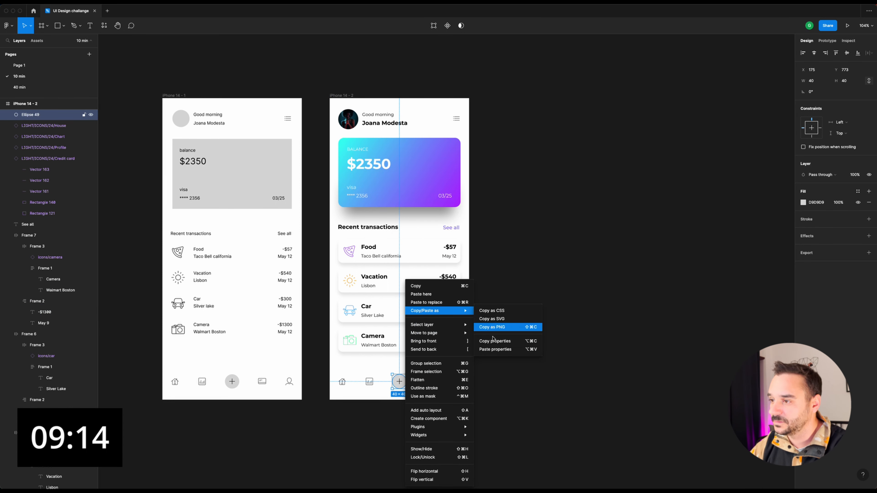
left_click(500, 350)
Restyle the plus sign on the gradient button with a white FFFFFF stroke, round end caps and stroke width 2.
left_click(399, 382)
scroll(399, 381, "up", 8)
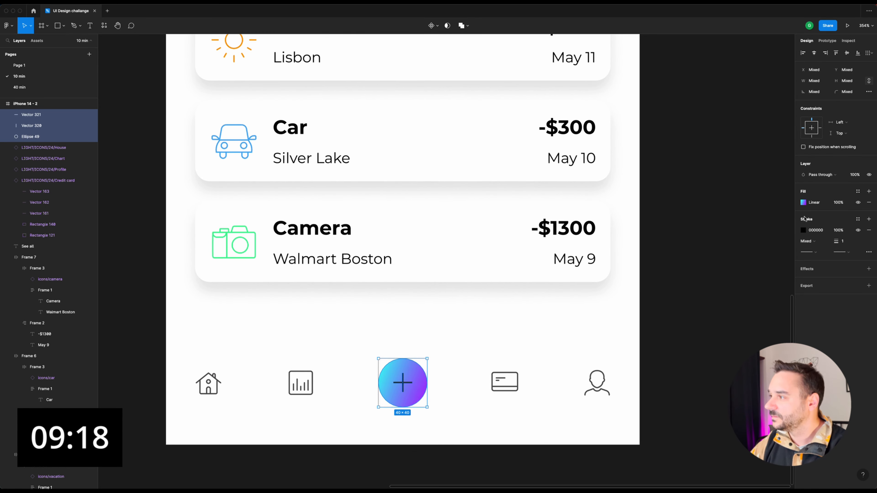
left_click(803, 230)
mouse_move(753, 283)
left_mouse_down()
mouse_move(661, 200)
mouse_move(697, 185)
left_mouse_up()
left_click(843, 254)
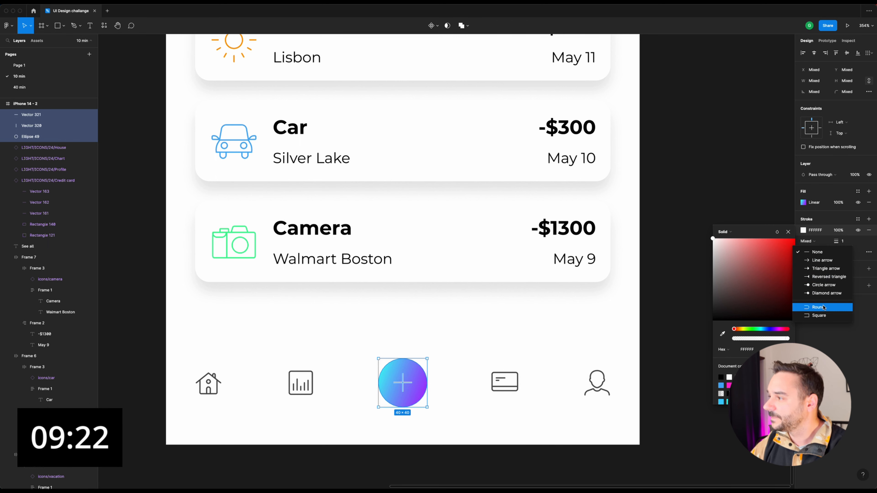
left_click(839, 308)
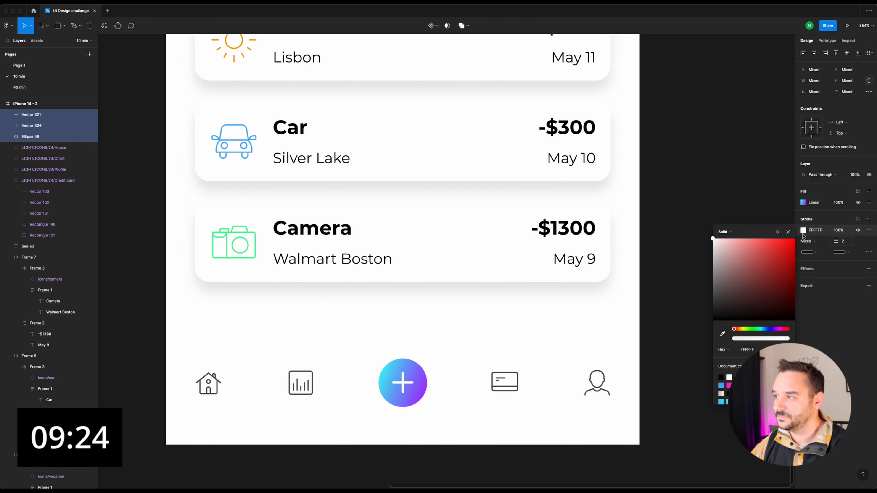
left_click(671, 111)
Recolour the home icon in the coloured screen's navigation light blue 5EBFF7 by sampling the balance card's gradient.
scroll(676, 110, "down", 4)
left_click_drag(689, 112, 602, 215)
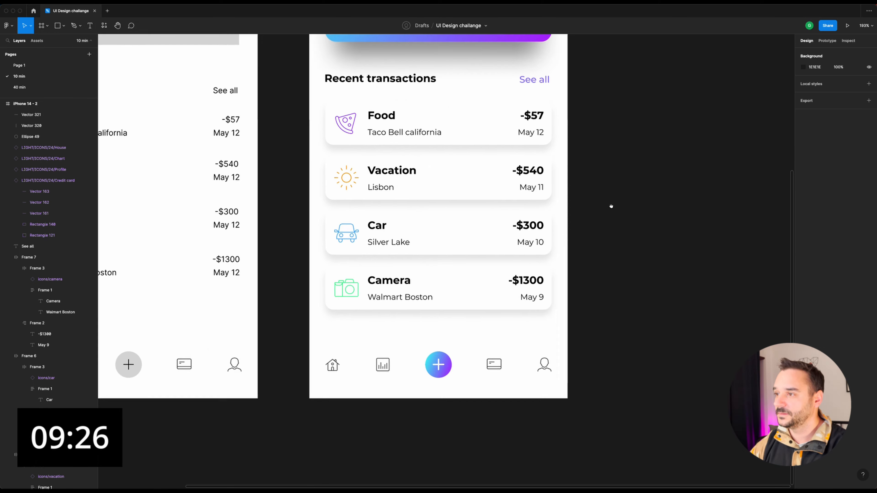
scroll(612, 182, "down", 4)
left_click_drag(613, 182, 534, 288)
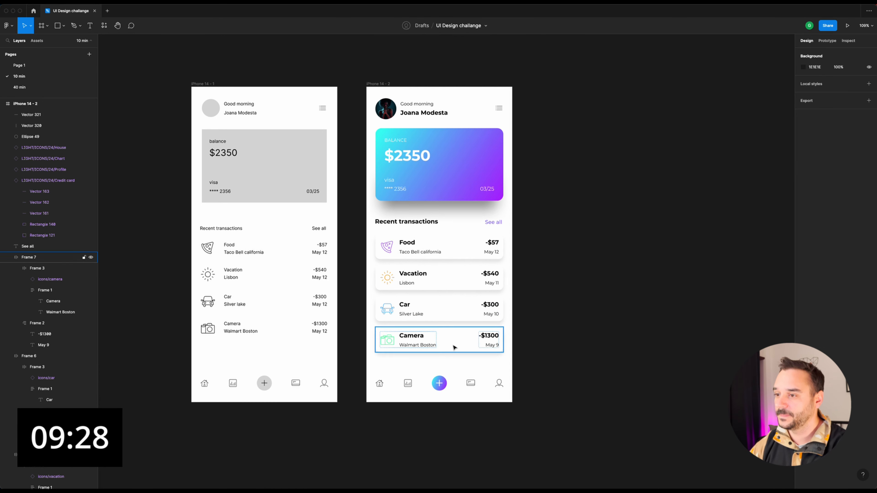
left_click(379, 382)
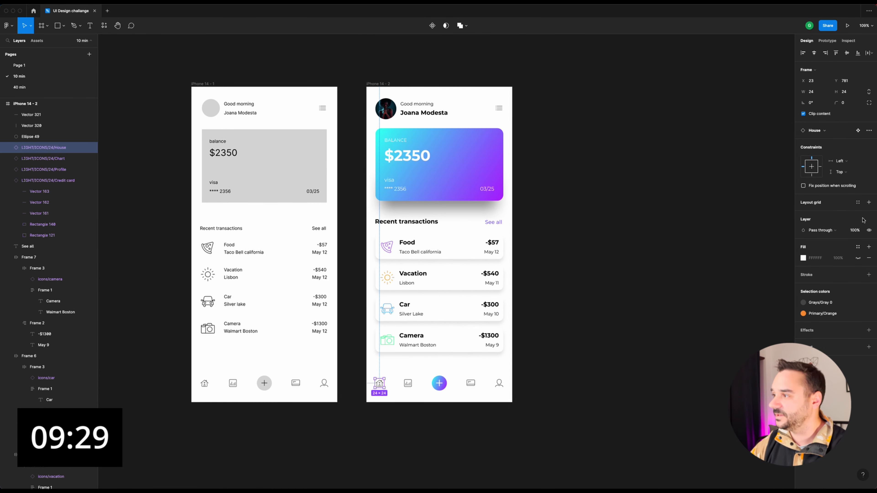
left_click(851, 303)
left_click(803, 313)
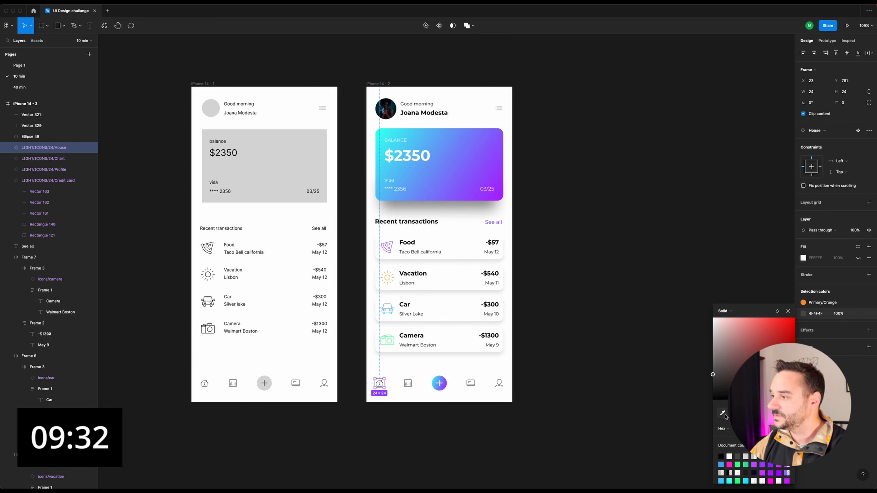
key("i")
left_click(422, 138)
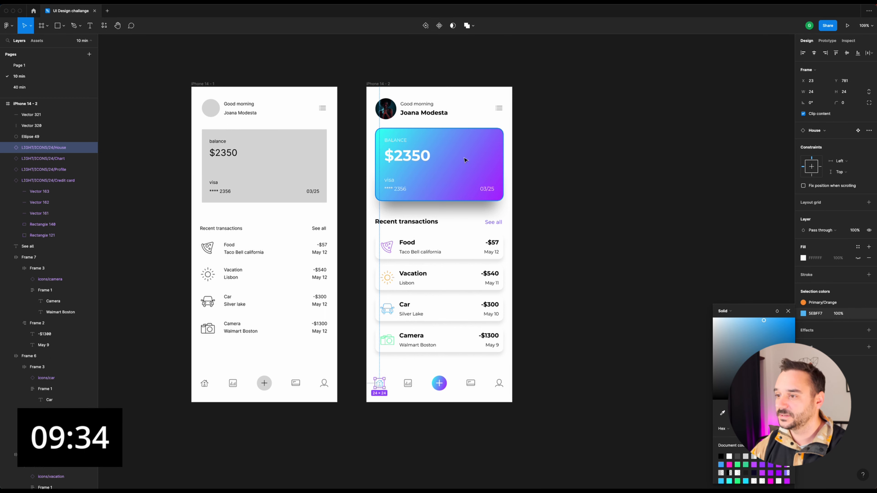
left_click(645, 277)
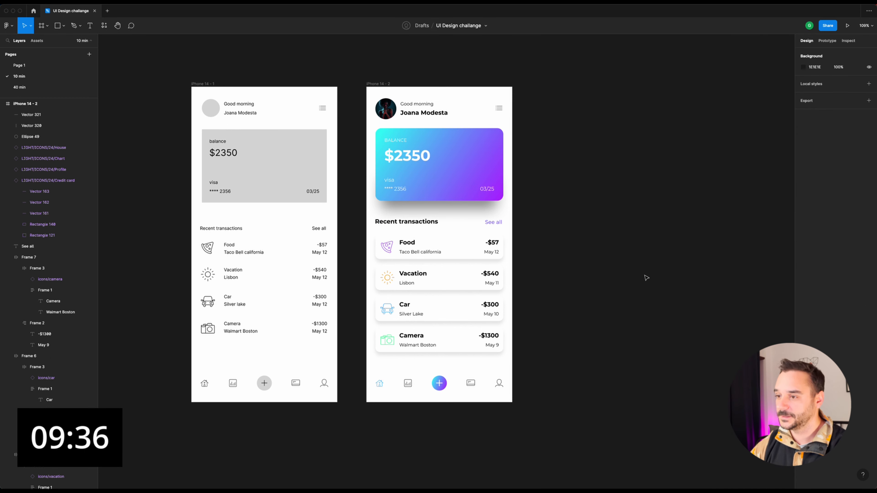
Draw a full-width background bar behind the bottom navigation icons of the coloured screen.
key("r")
left_click_drag(383, 368, 513, 403)
left_click_drag(383, 385, 373, 385)
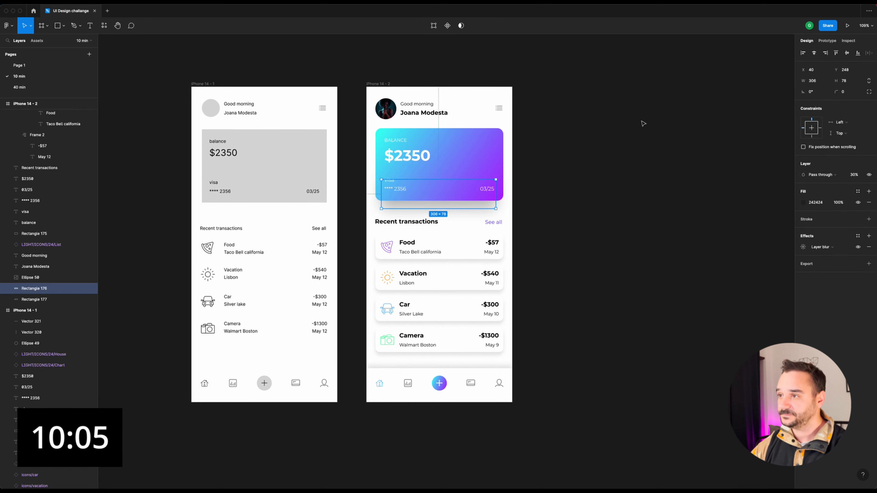
left_click(643, 123)
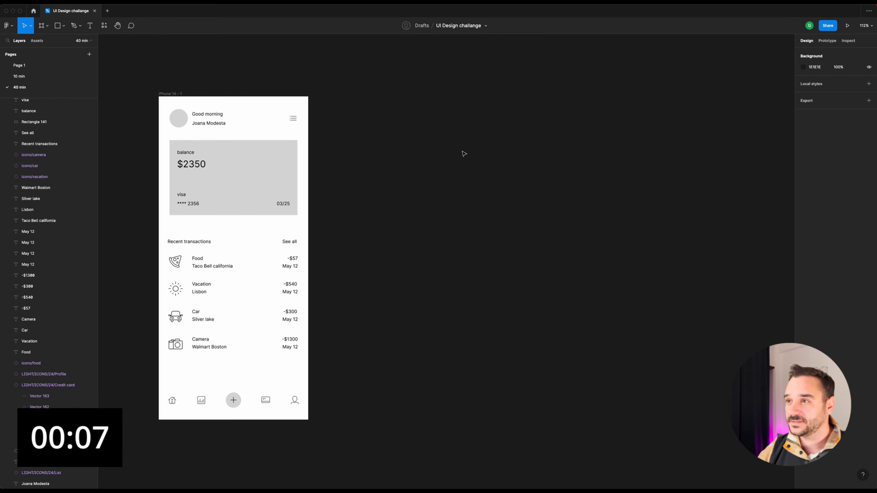
Add an empty iPhone 14 frame beside the wireframe on the 40 min page.
key("f")
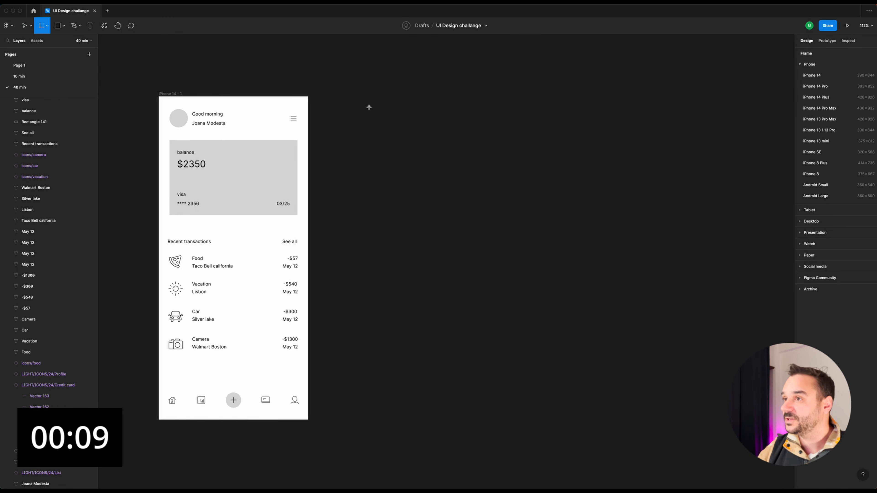
left_click(820, 75)
left_click_drag(434, 140, 413, 137)
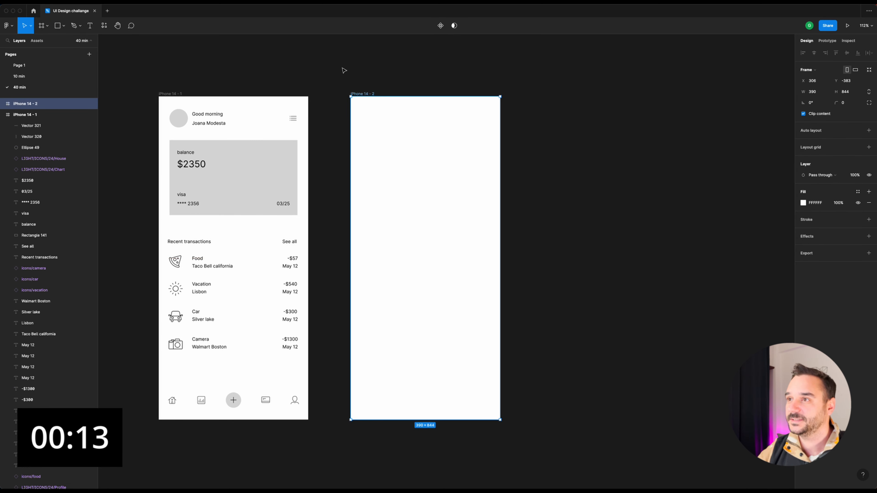
left_click(350, 71)
Draw a 56 × 56 avatar square at X 24, Y 32 in the new frame with corner radius 8.
left_click(178, 119)
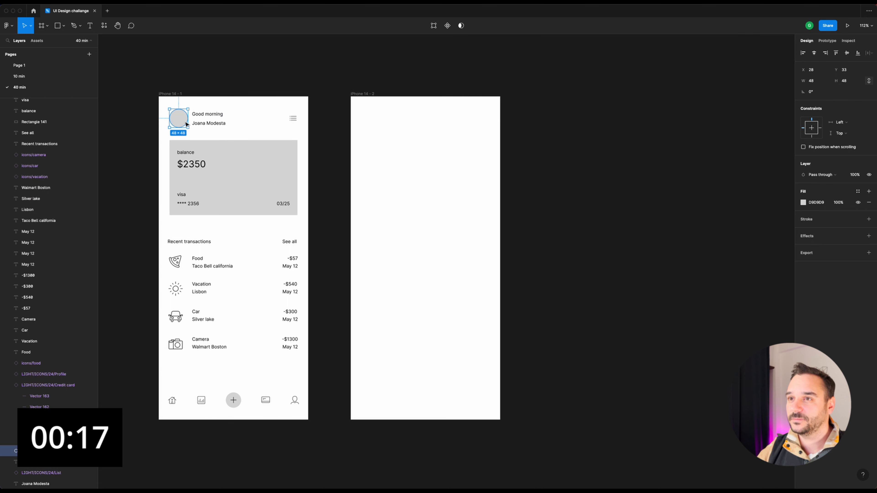
left_click(372, 120)
key("r")
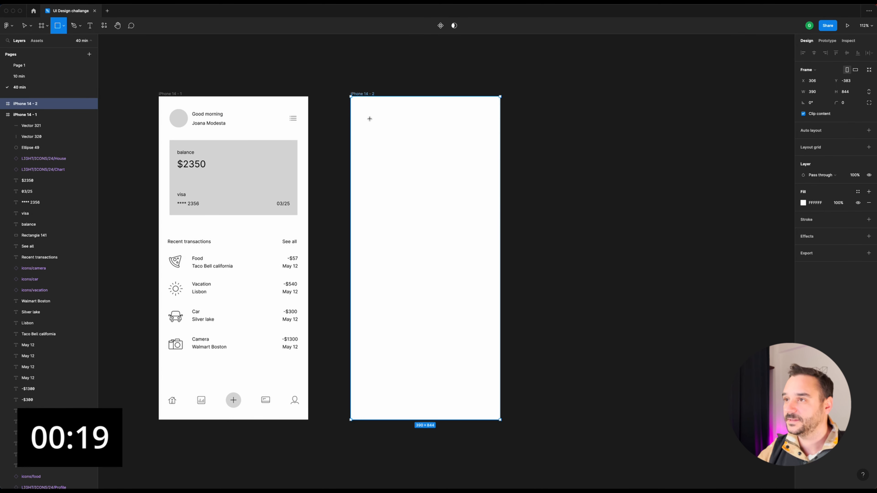
left_click_drag(363, 113, 394, 138)
left_click(817, 83)
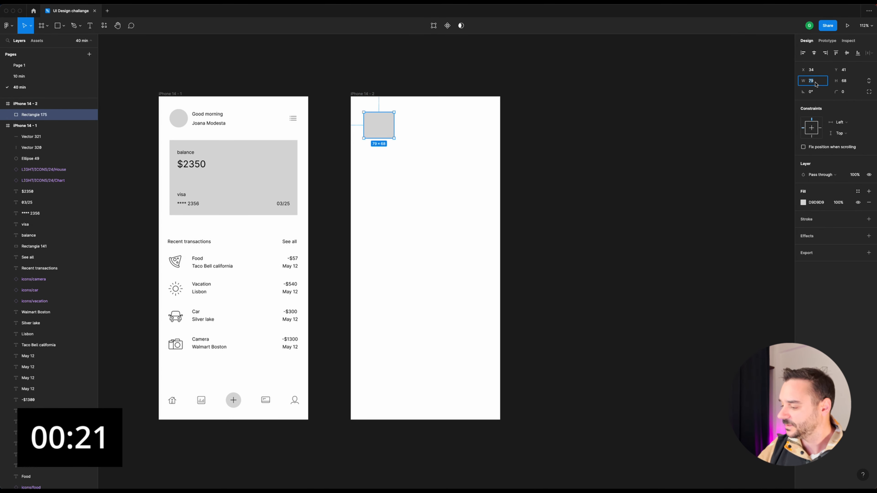
key("Tab")
type("5")
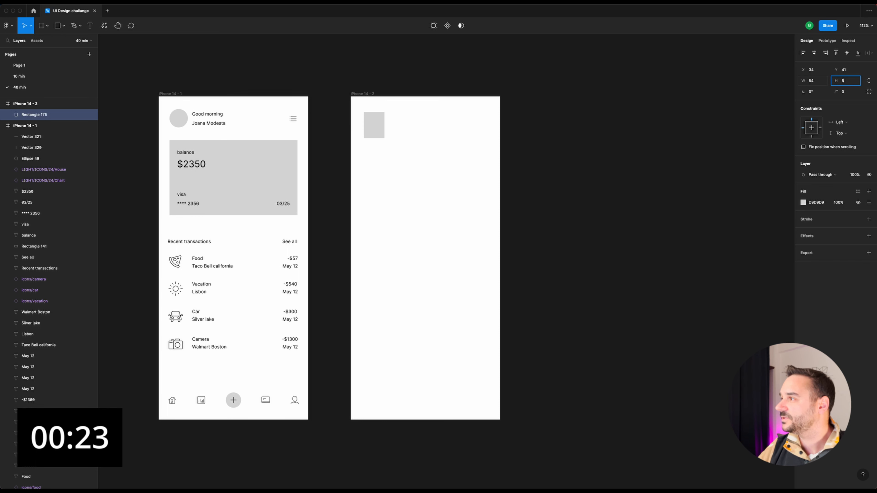
type("6")
key("Return")
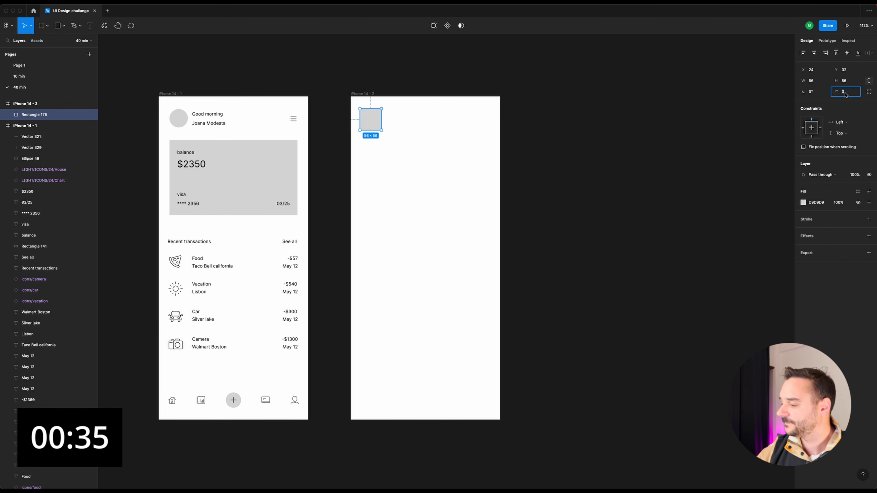
type("8")
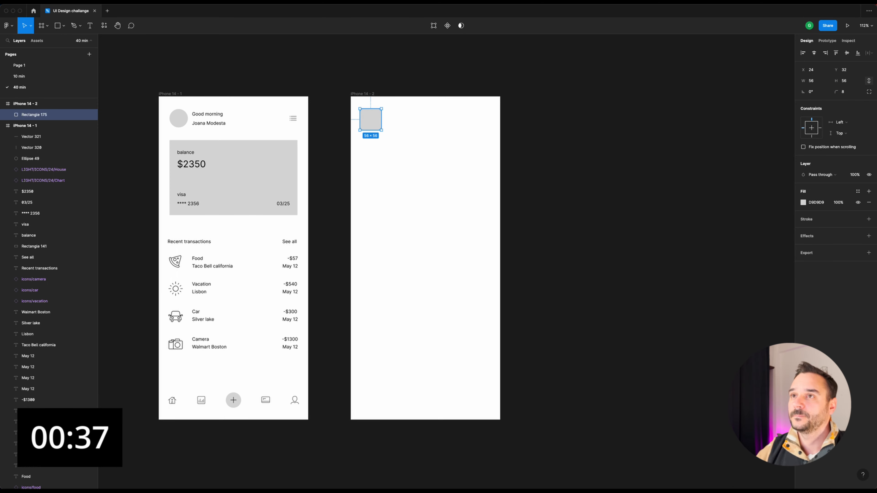
Search Unsplash for "portrait" and fill the avatar square with the dark teal photo of a woman with an afro.
key("super+alt+p")
type("portrait")
key("Return")
scroll(566, 249, "down", 20)
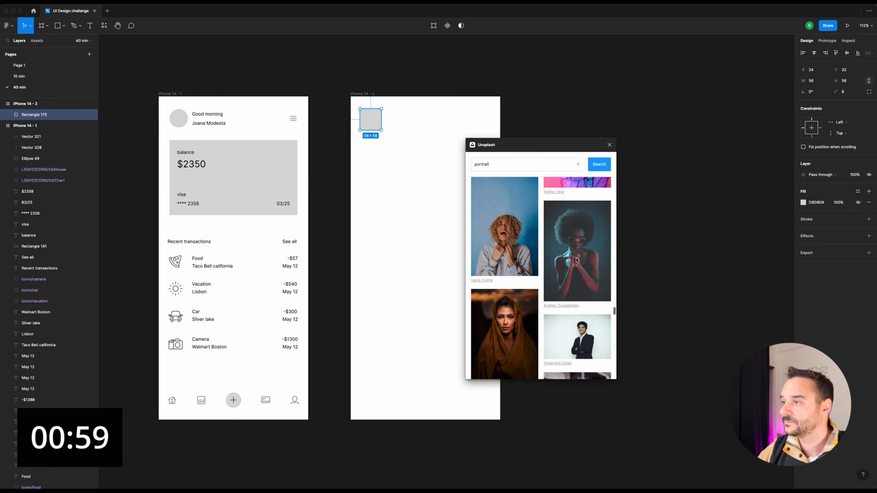
left_click(576, 260)
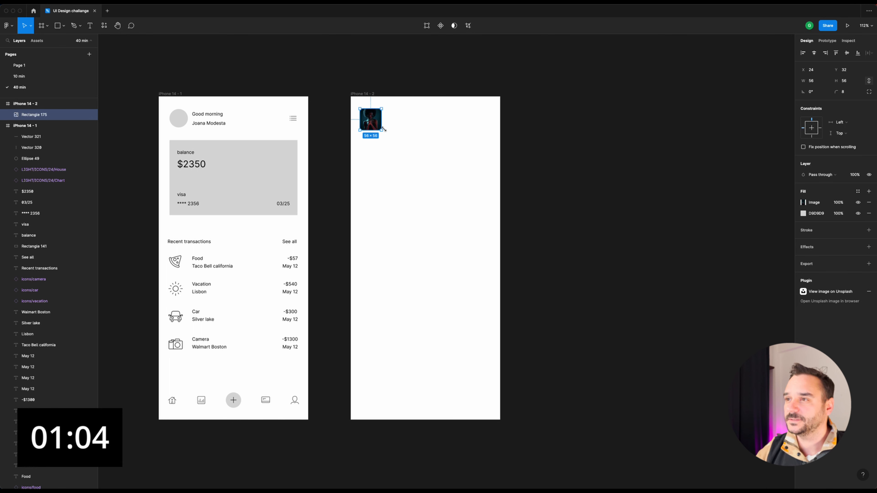
left_click(410, 132)
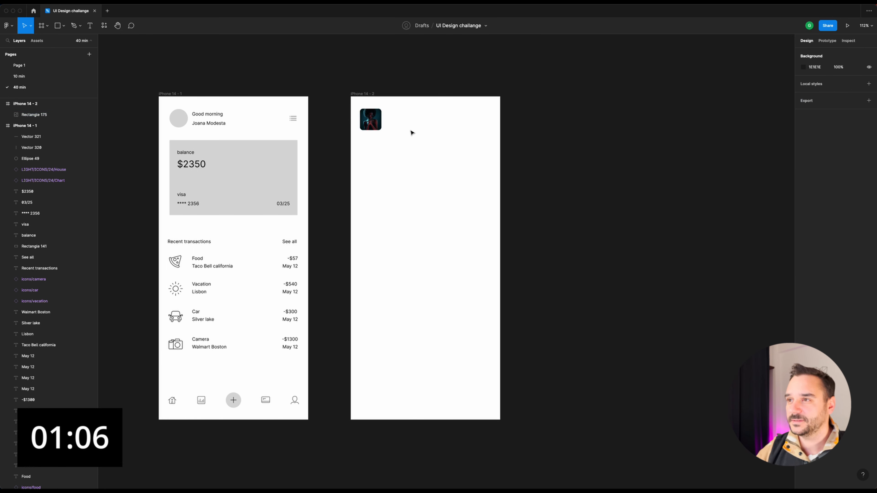
left_click(373, 120)
left_click(424, 125)
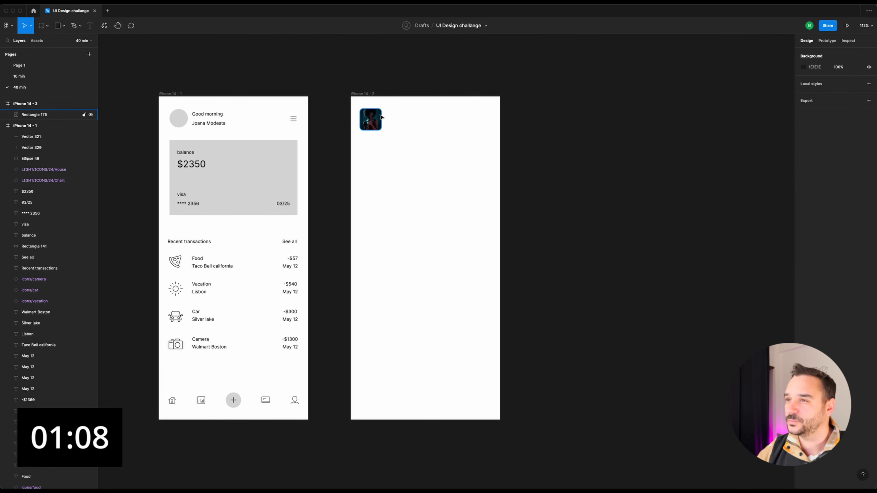
Copy the greeting and name texts from the wireframe to beside the avatar in the new frame.
left_click(219, 117)
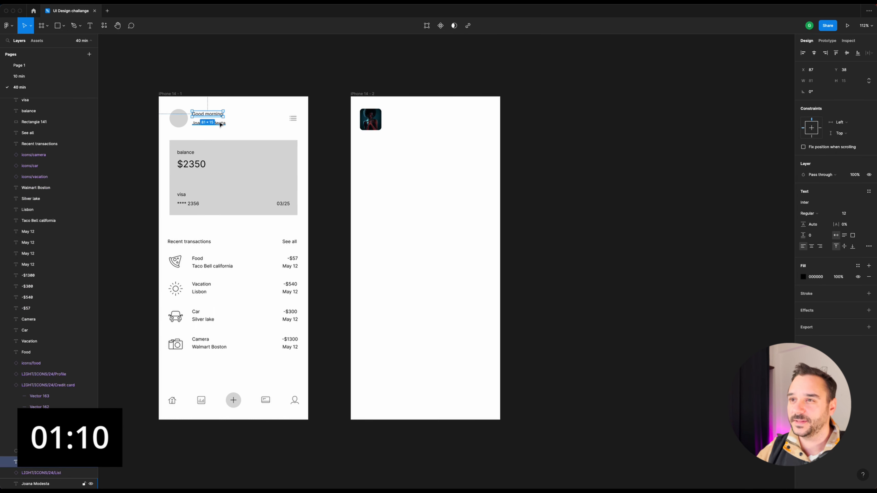
left_click(220, 122, "shift")
left_click_drag(220, 117, 412, 118)
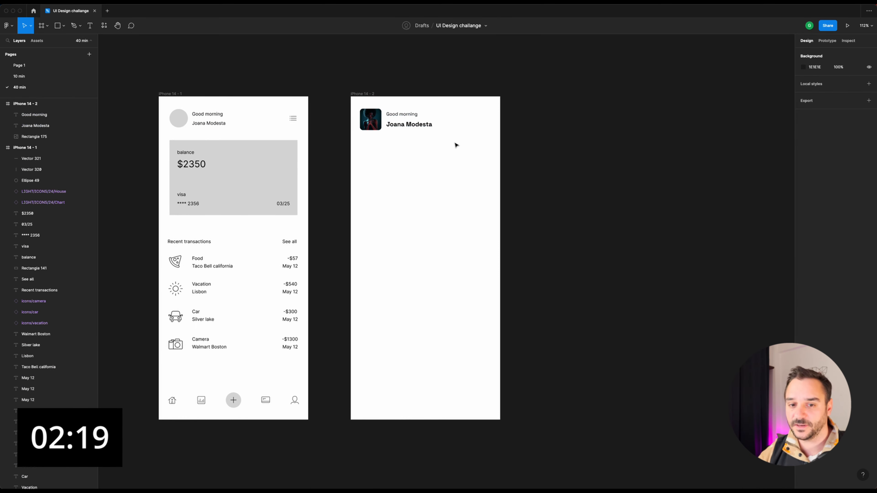
Nudge the greeting and name texts together slightly away from the avatar to X 96.
left_click_drag(436, 138, 387, 110)
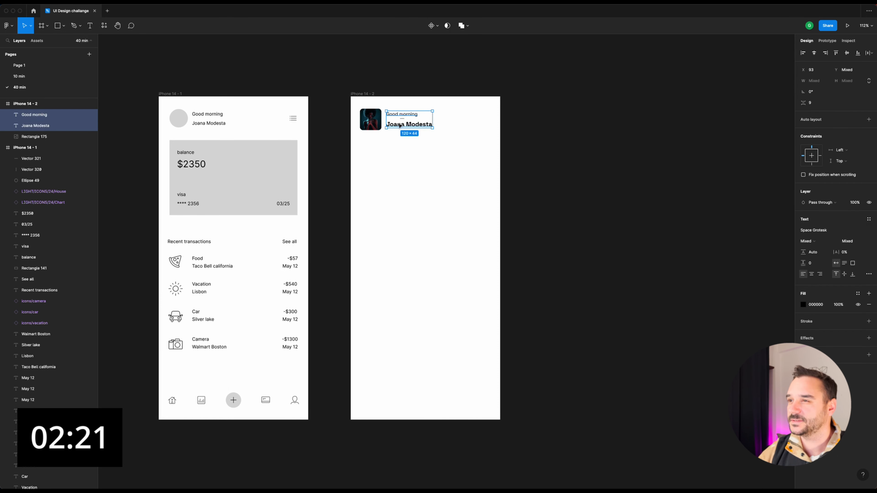
key("Right")
key("Right")
key("Right")
left_click(412, 142)
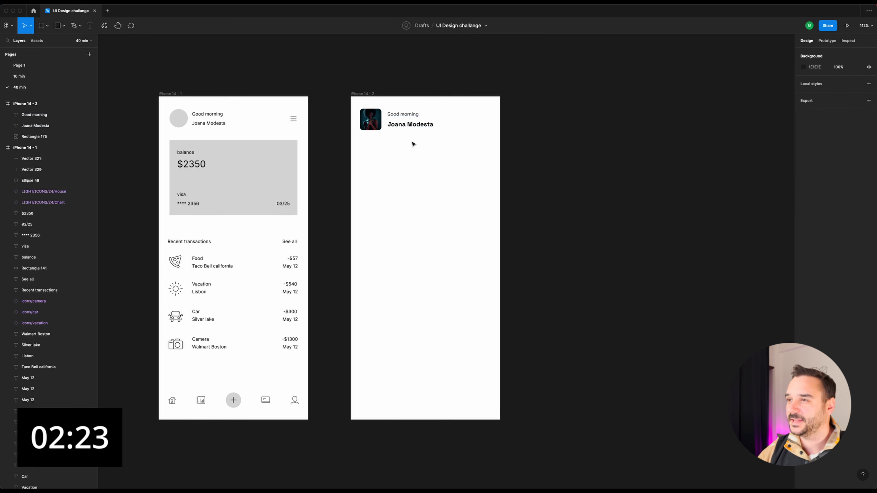
Move the "Good morning" text and the name closer together vertically so they sit centred beside the avatar.
left_click(425, 125)
left_click(411, 117)
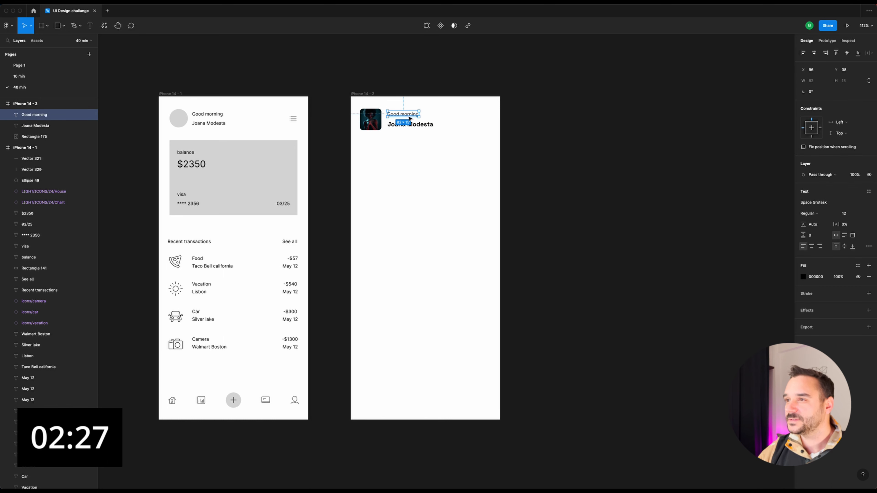
left_click_drag(411, 117, 421, 125)
left_click(427, 137)
left_click(441, 129)
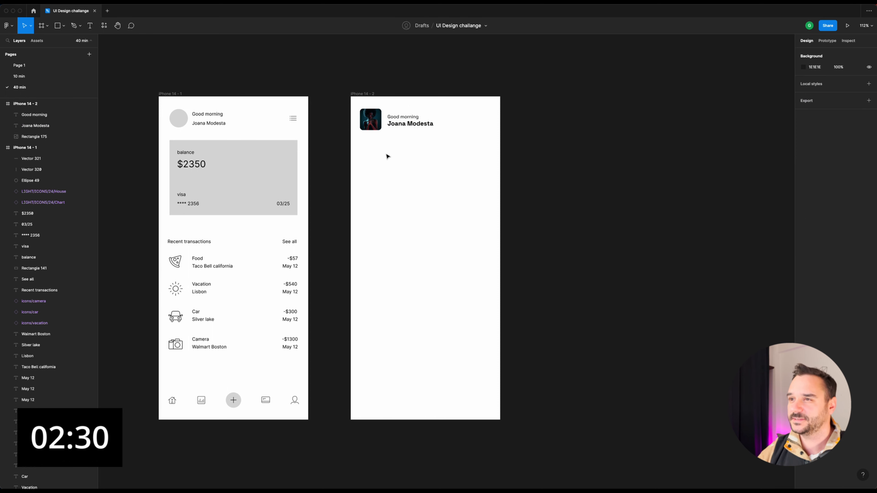
Copy the list icon from the wireframe header into the same header position in the new frame.
left_click(293, 118)
left_click(368, 94)
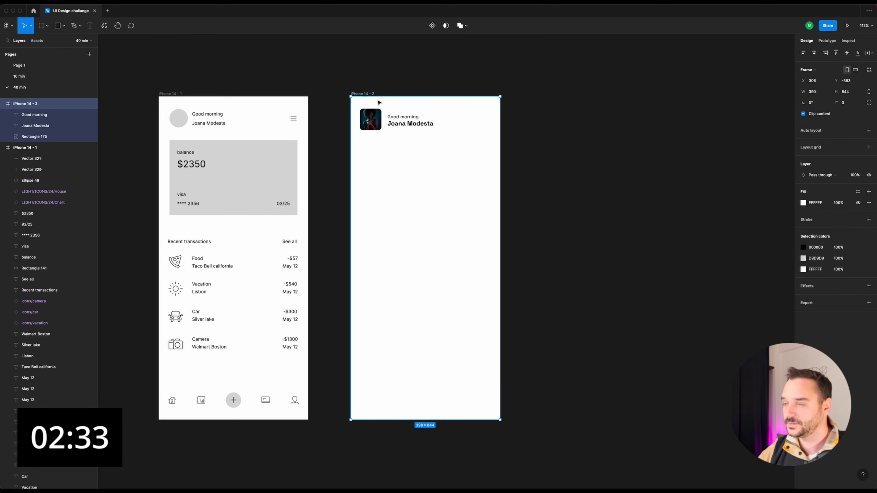
key("super+v")
key("Escape")
Sample the avatar photo's dark teal as the new frame's fill, then shift it to a near-black navy.
left_click(360, 95)
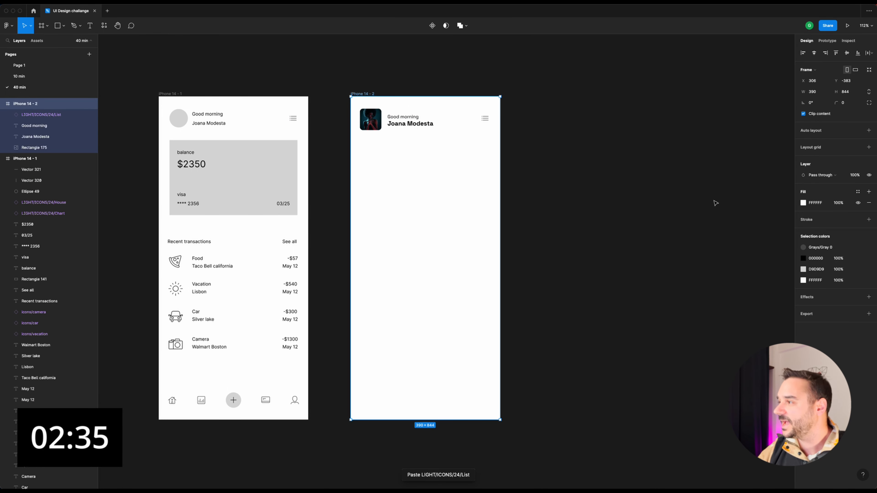
left_click(803, 203)
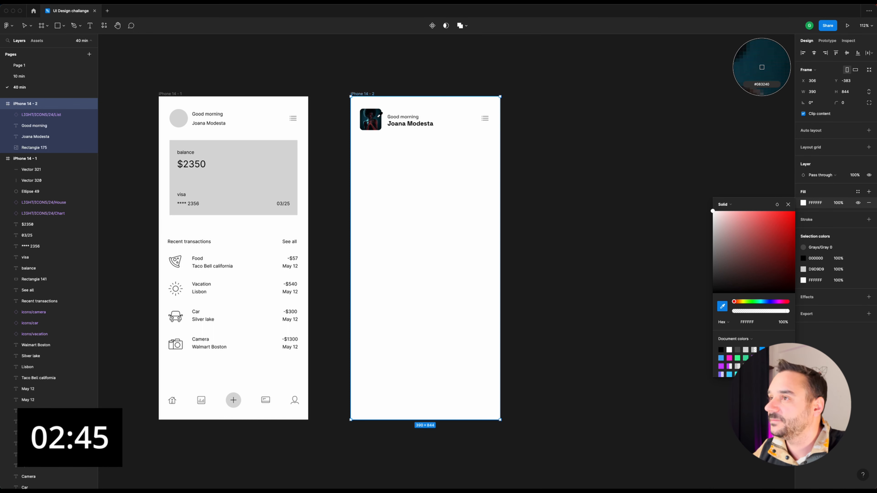
left_click(762, 67)
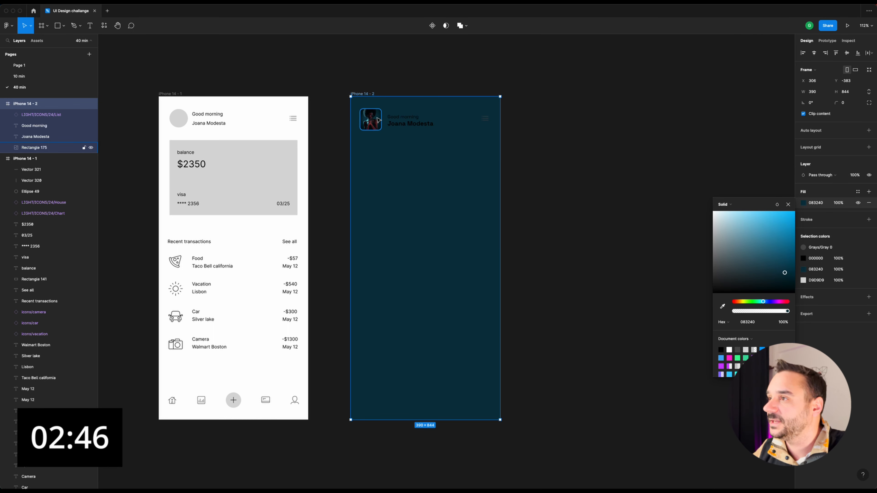
left_click(771, 302)
left_click_drag(772, 303, 782, 289)
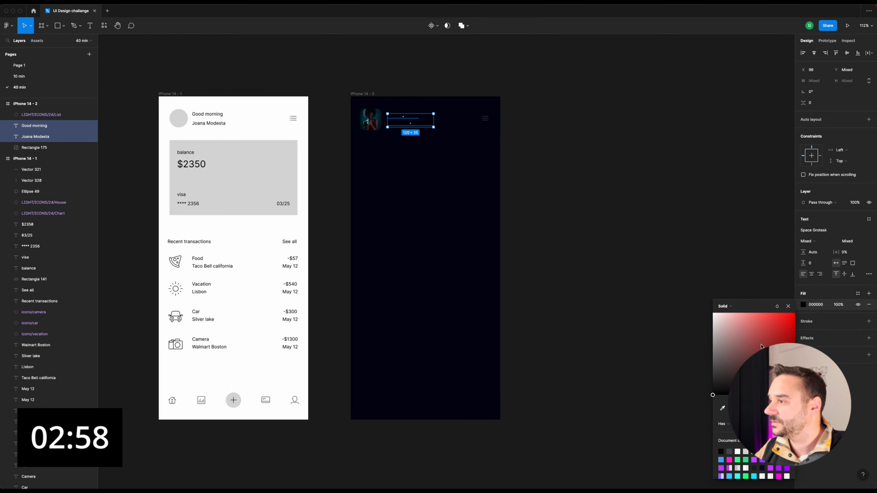
Set the greeting and name texts' fill to white FFFFFF and nudge them slightly up beside the avatar.
left_click(713, 313)
left_click(553, 148)
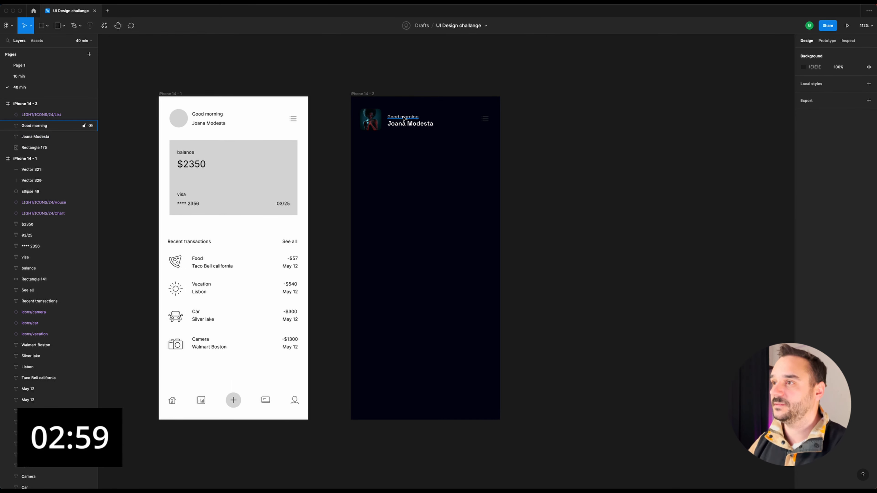
left_click(416, 118)
left_click(416, 125, "shift")
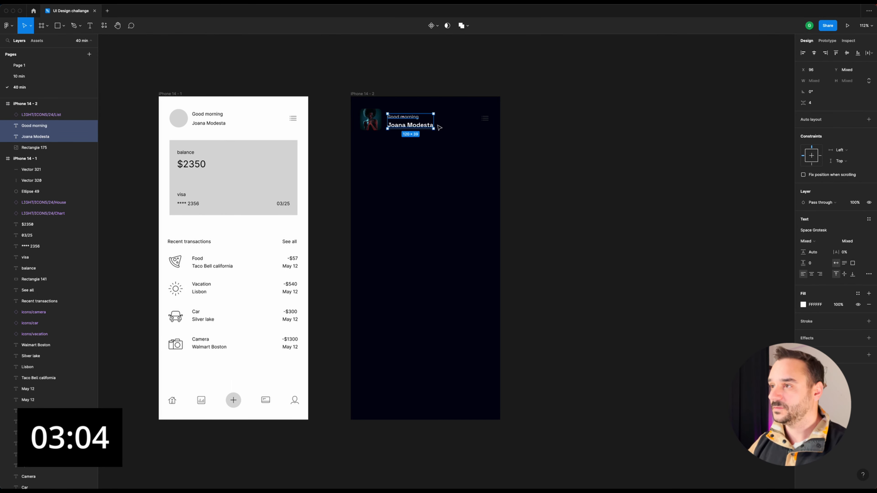
left_click_drag(425, 124, 424, 122)
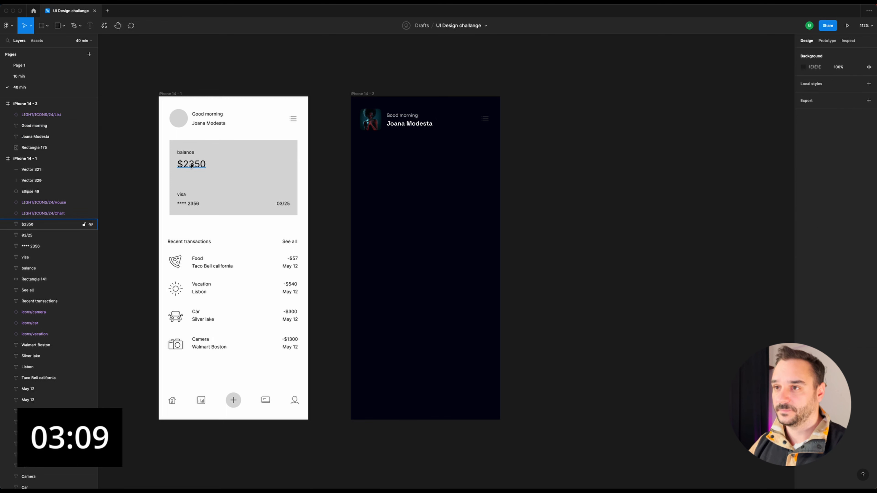
Copy the balance, amount, visa, card number and expiry texts from the wireframe card into the new frame.
left_click(191, 163)
left_click(189, 156, "shift")
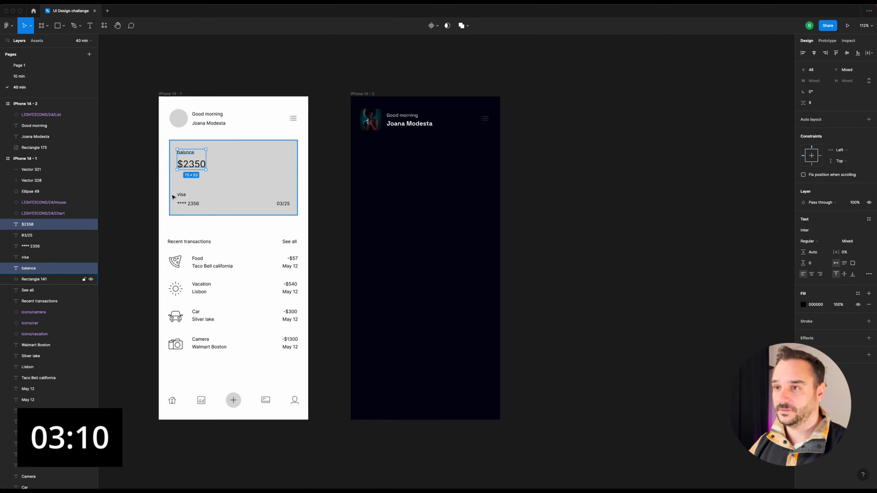
left_click(180, 195, "shift")
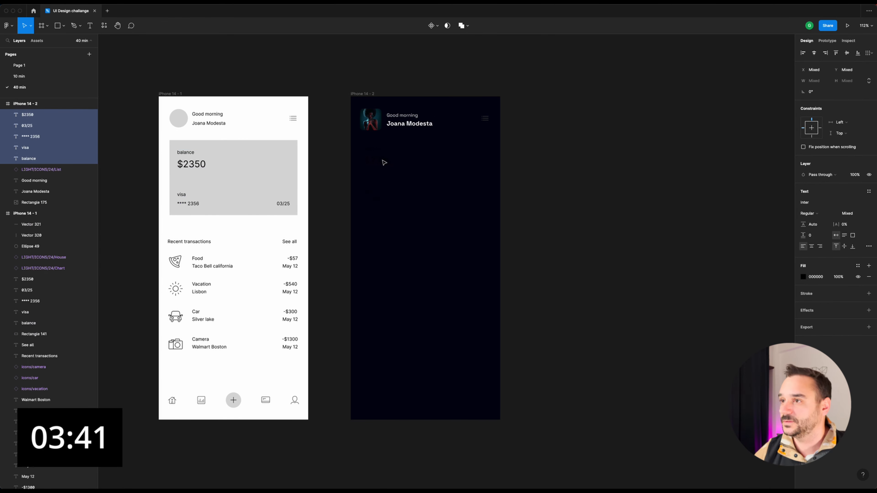
Set the copied card texts to white FFFFFF and their font to Space Grotesk.
left_click(802, 277)
left_click_drag(743, 304, 601, 228)
left_click(825, 203)
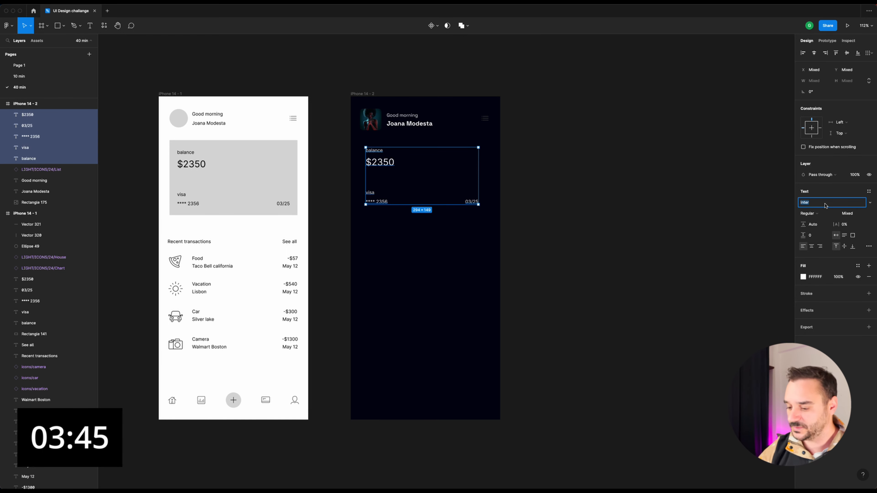
type("Space Grotesk")
key("Return")
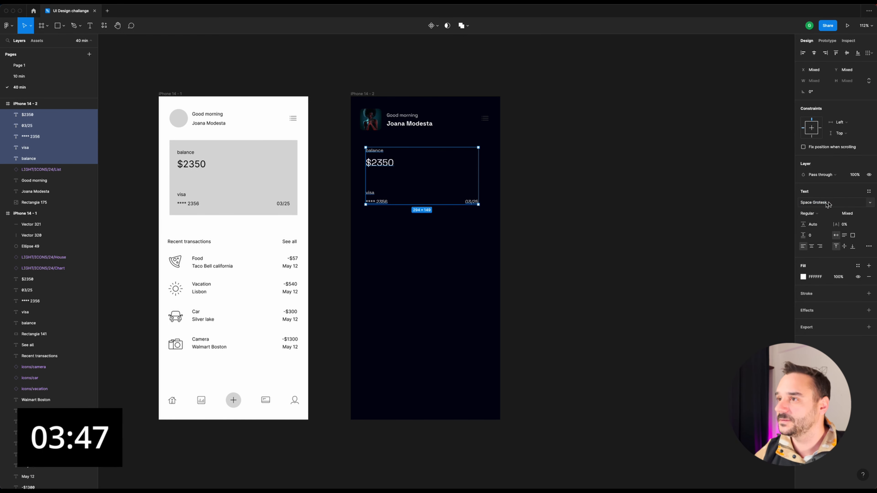
left_click(539, 165)
Set the letter case of the balance label in the dark frame to uppercase.
left_click(379, 153)
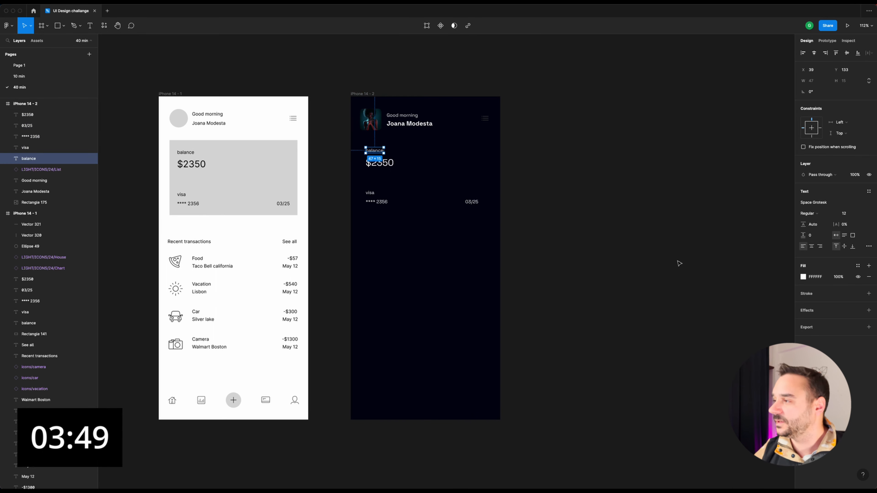
left_click(869, 247)
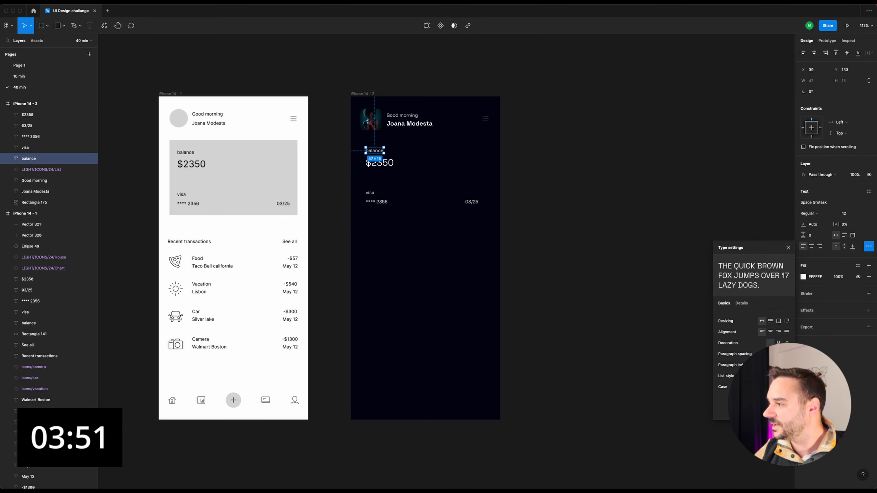
left_click(770, 387)
Make the $2350 amount in the dark frame Bold at size 40.
left_click(384, 163)
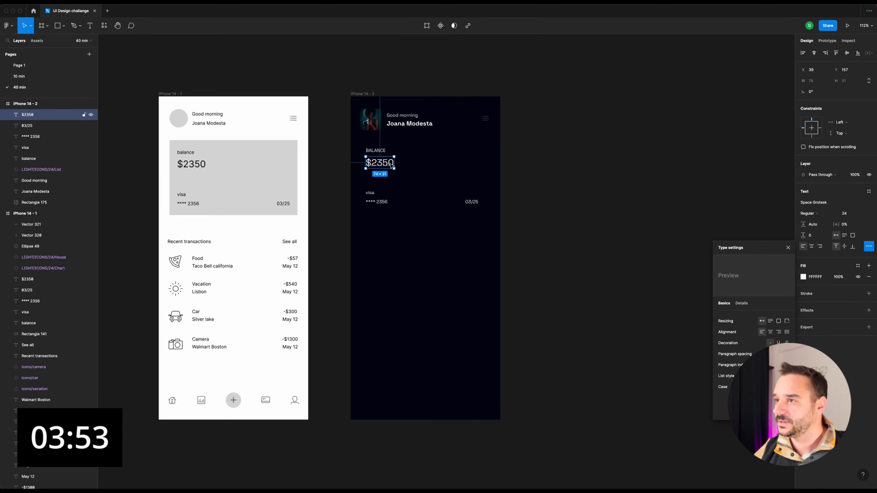
left_click(820, 218)
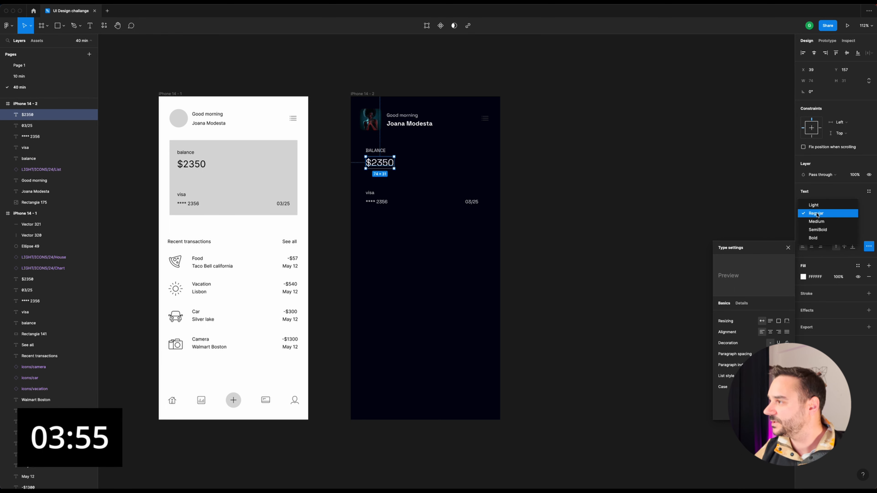
left_click(809, 237)
left_click(788, 248)
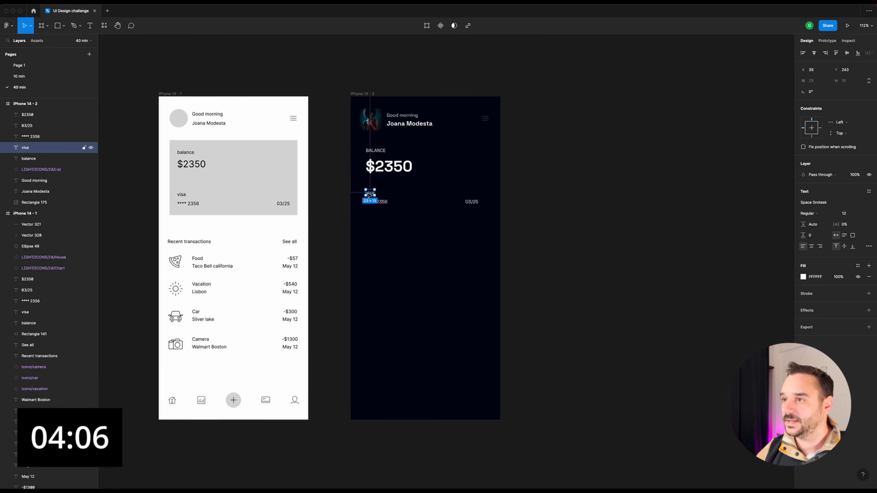
Bring the Visa logo from Adobe Illustrator into the dark frame in Figma, below the card texts.
left_click(372, 194)
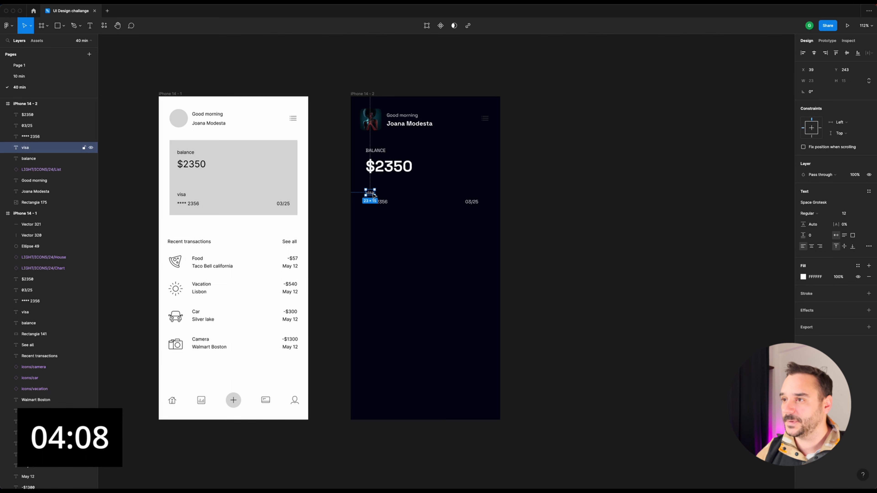
left_click(388, 189)
left_click(370, 194)
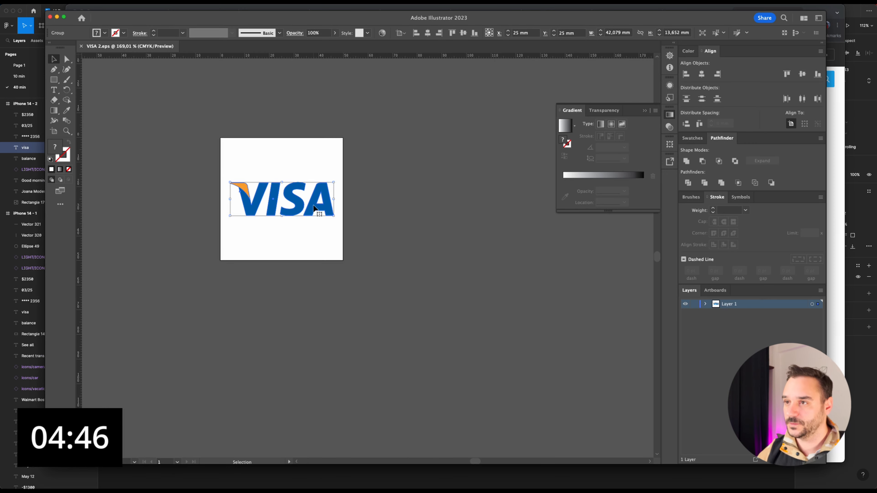
key("super+Tab")
key("super+Tab")
key("super+Tab")
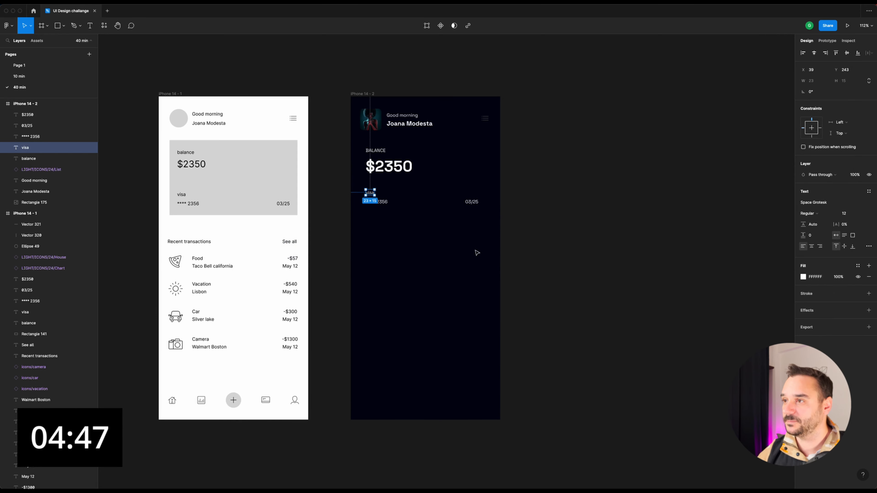
left_click(471, 252)
key("super+v")
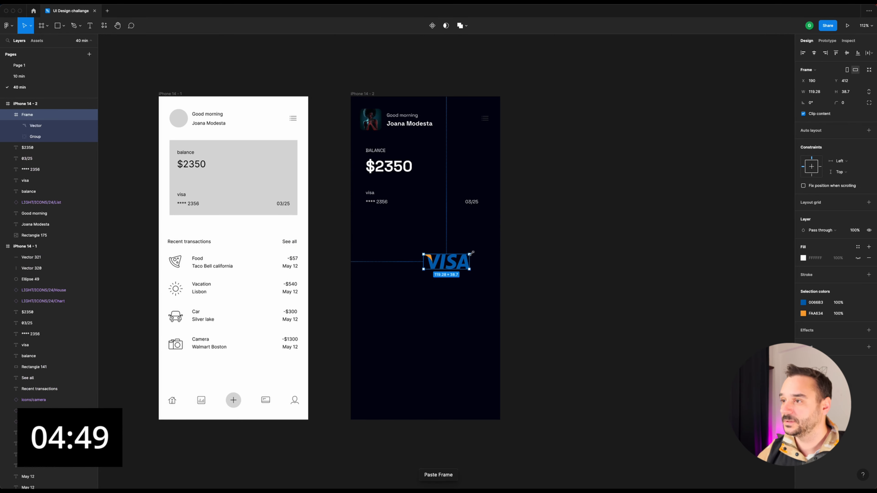
Recolour the Visa logo's blue and orange to white FFFFFF.
left_click(802, 302)
left_click_drag(773, 327, 672, 291)
left_click(803, 313)
left_click_drag(778, 319, 642, 281)
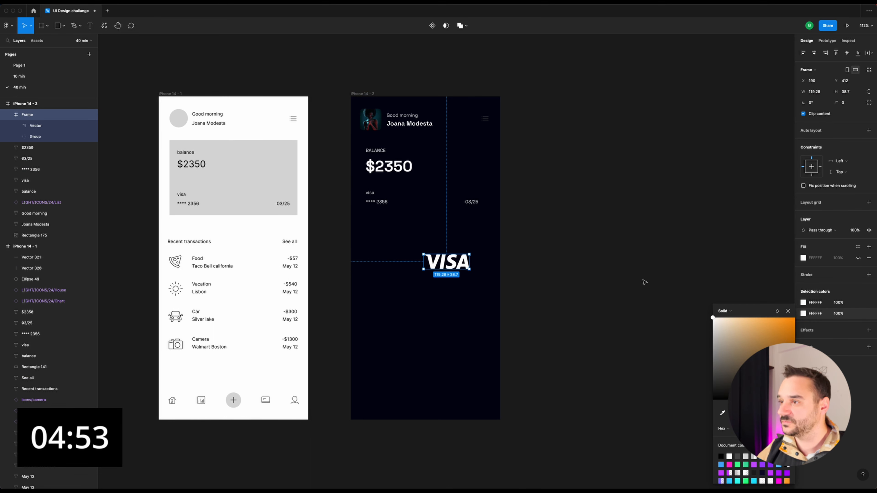
left_click(642, 282)
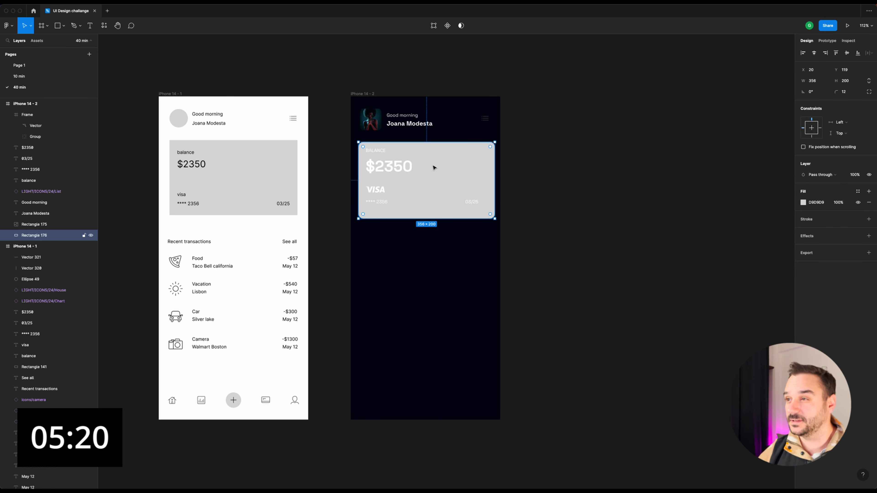
Move the $2350 amount and the BALANCE label slightly down inside the card.
left_click(397, 166)
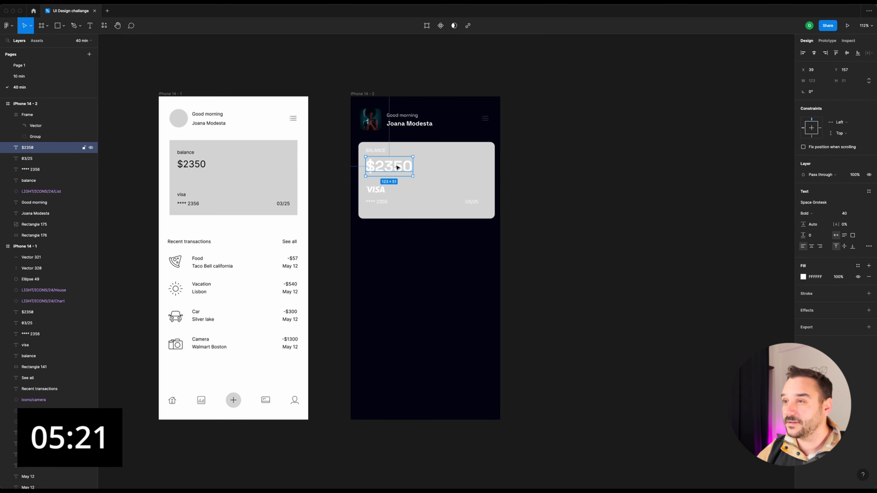
left_click(380, 151)
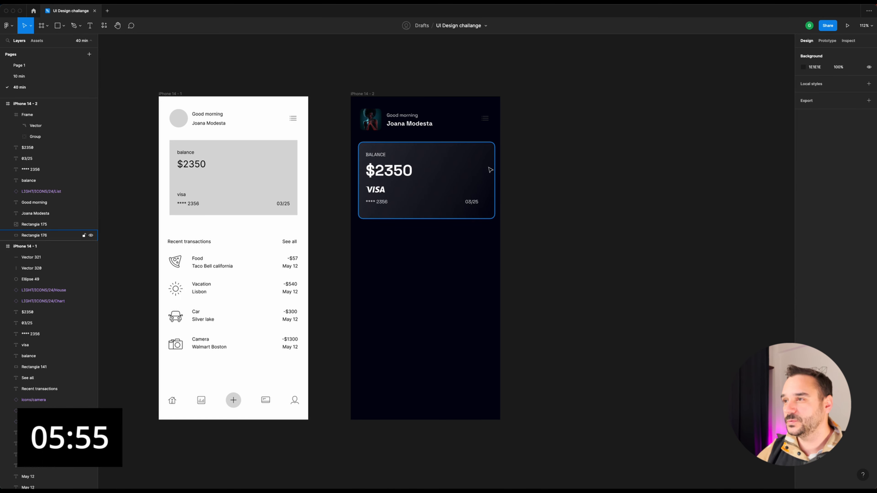
Draw a 240 × 240 circle, place it over the dark frame's upper-right corner and send it to the back.
key("o")
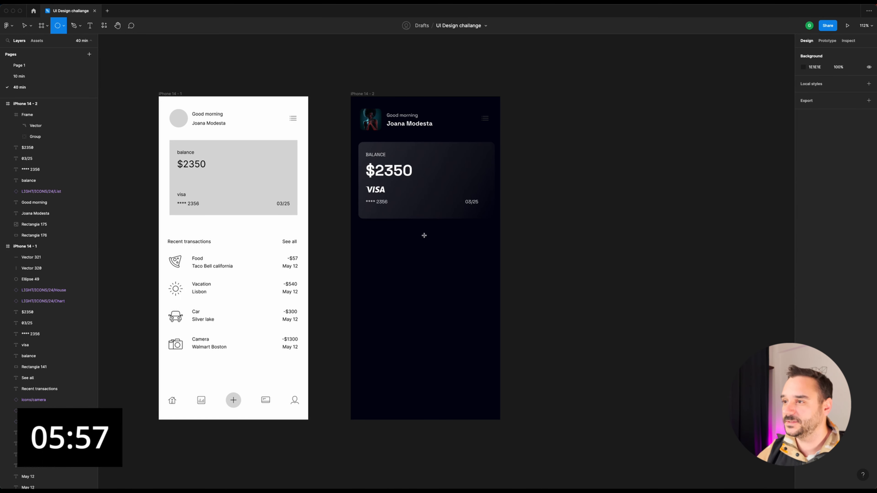
left_click_drag(424, 235, 505, 315)
mouse_move(468, 293)
left_mouse_down()
mouse_move(470, 157)
mouse_move(455, 182)
left_mouse_up()
left_click_drag(496, 205, 497, 211)
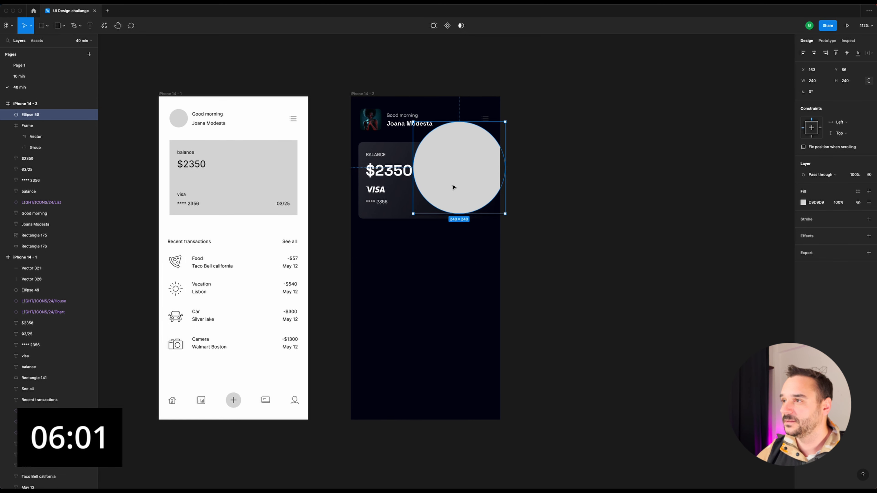
left_click_drag(453, 187, 462, 154)
right_click(466, 149)
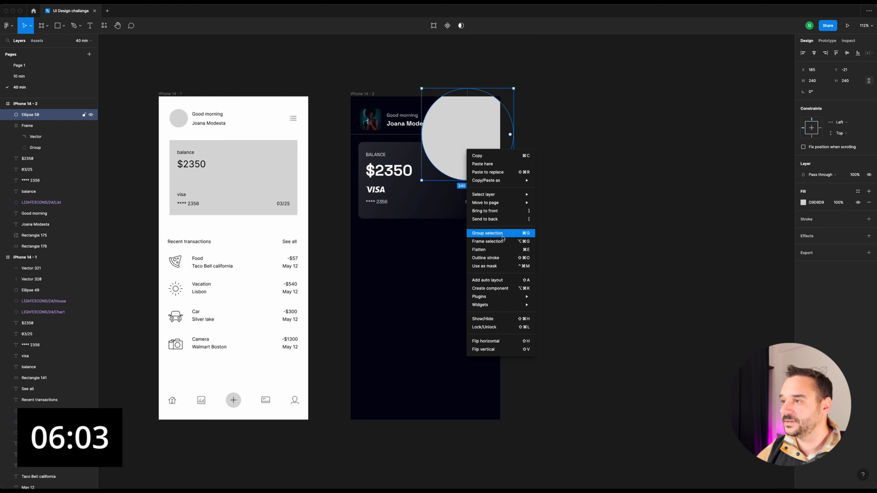
left_click(485, 219)
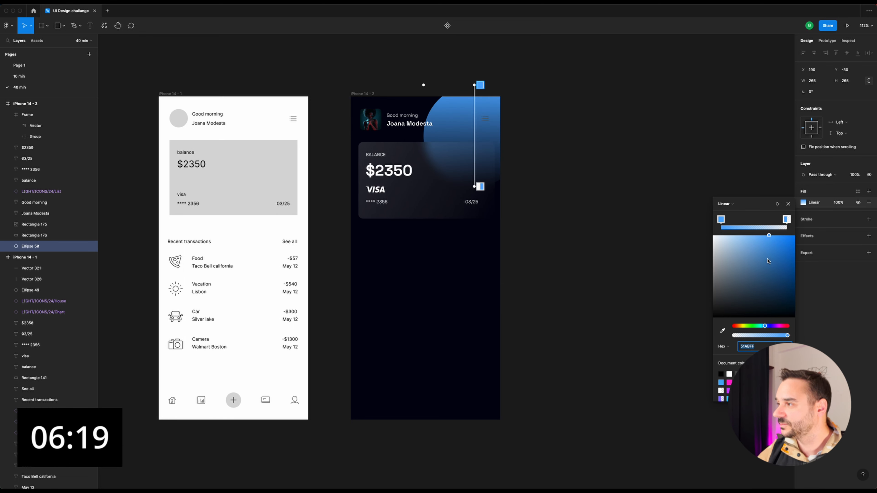
Change the circle's linear gradient to run diagonally from pink at its lower left to blue at its upper right.
left_click(787, 219)
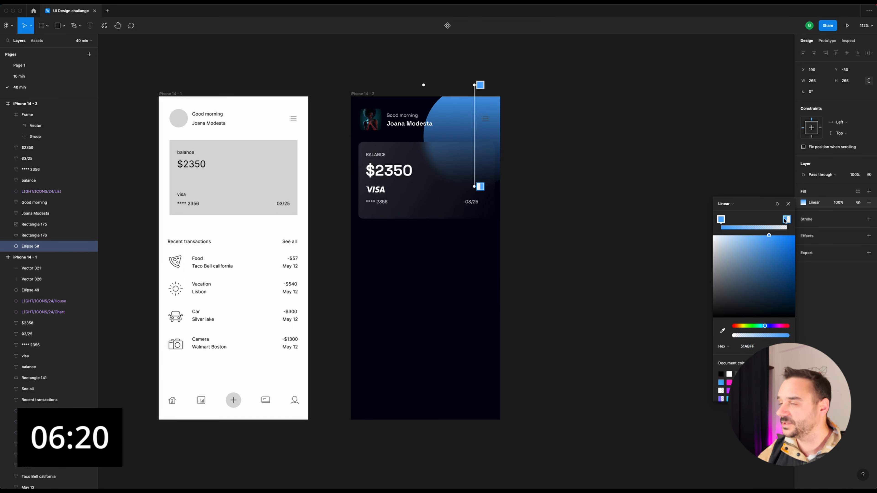
left_click_drag(475, 86, 445, 66)
left_click_drag(765, 326, 761, 325)
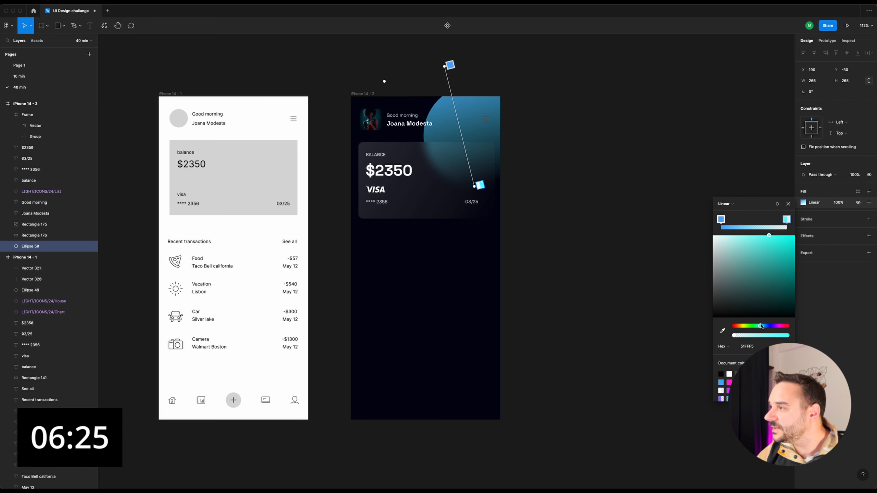
left_click(721, 220)
left_click_drag(777, 326, 782, 325)
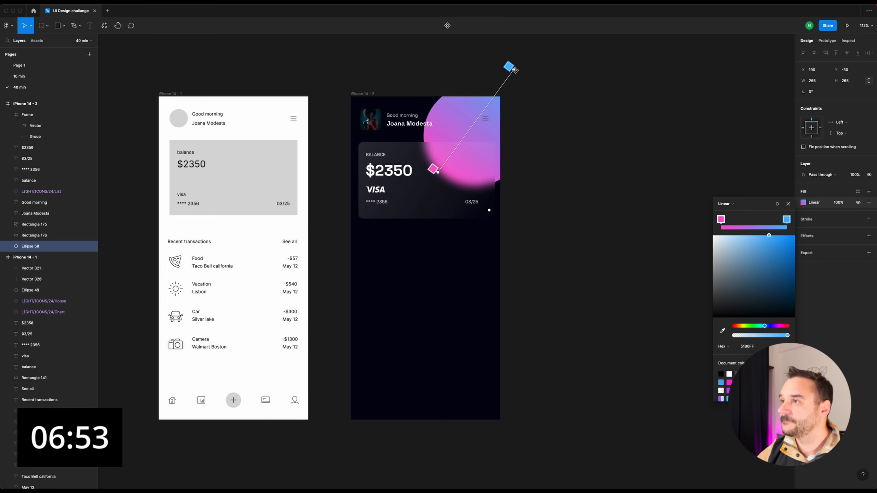
left_click_drag(513, 69, 500, 88)
left_click(788, 203)
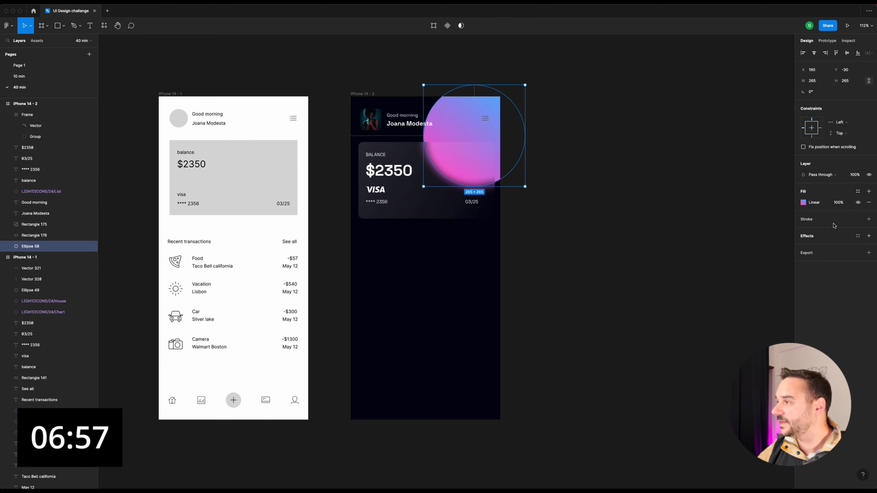
Add a layer blur of 16 to the pink-to-blue gradient circle behind the card.
left_click(868, 236)
left_click(831, 246)
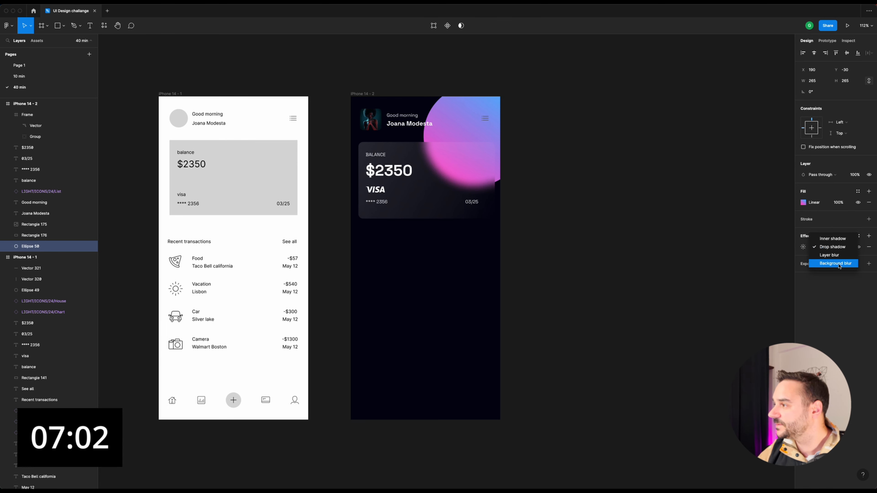
left_click(829, 254)
left_click(803, 247)
left_click(734, 265)
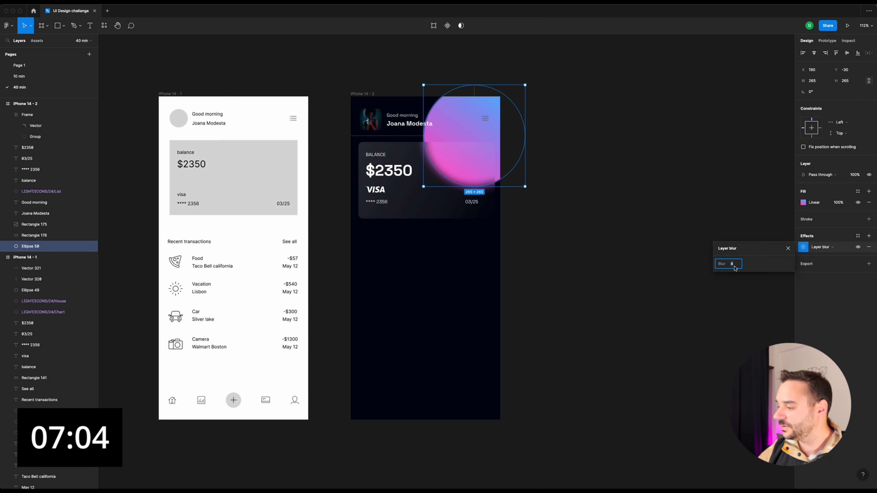
type("16")
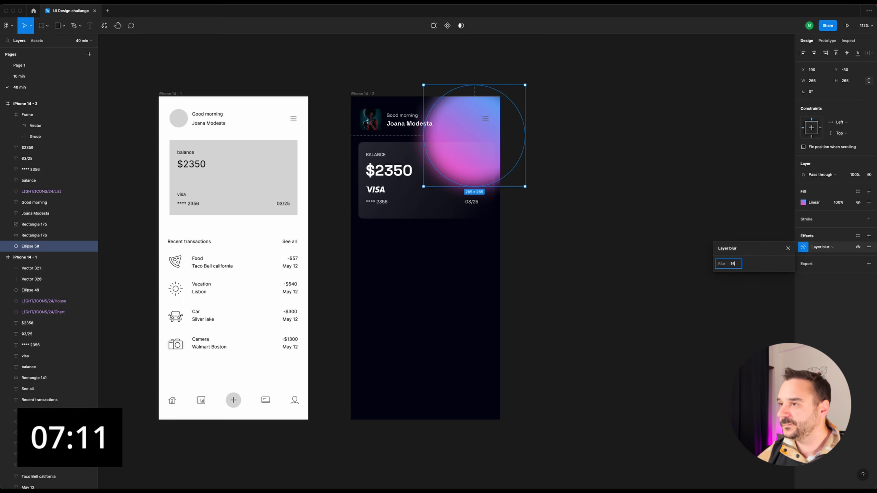
key("Return")
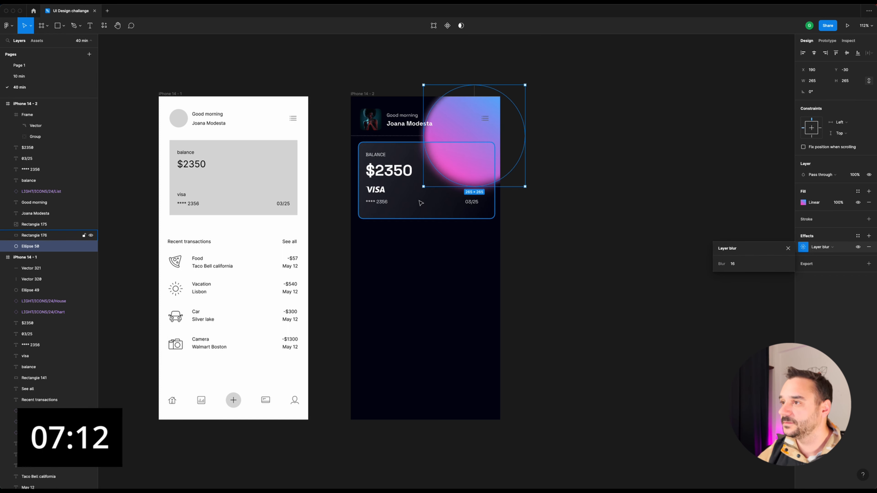
Set the balance card's background blur to 32.
left_click(421, 203)
left_click(802, 247)
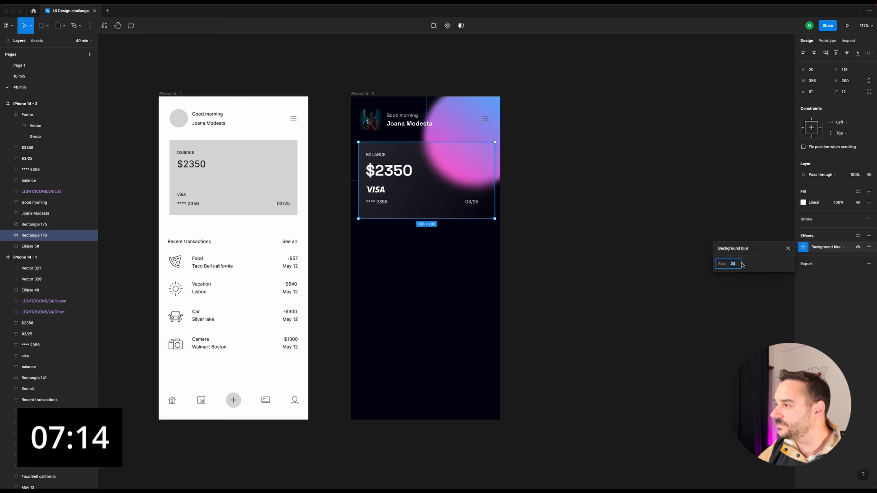
type("32")
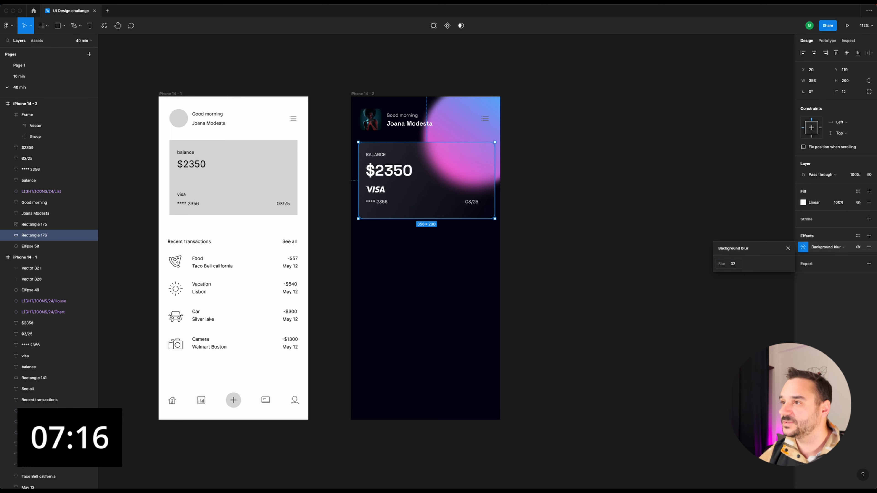
key("Return")
left_click(557, 121)
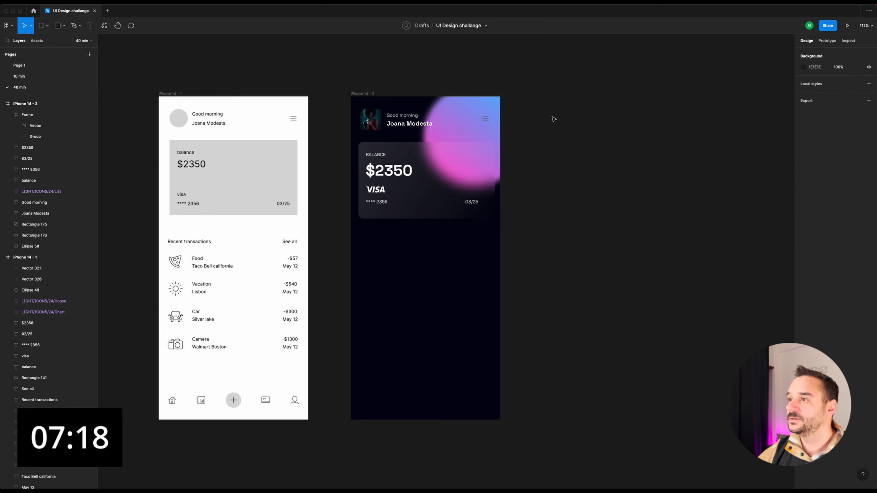
Add a 1 px inside white linear-gradient stroke to the balance card, running diagonally from its upper-left corner toward its lower edge.
left_click(453, 164)
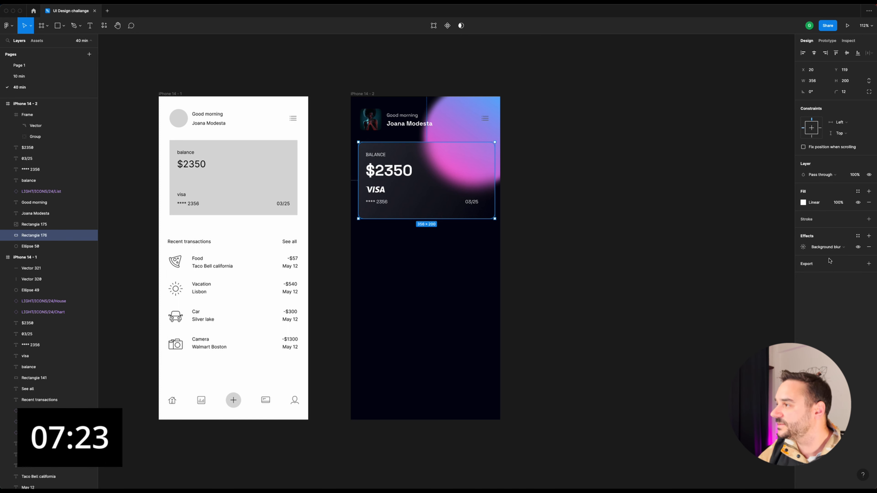
left_click(869, 219)
left_click(803, 230)
left_click(713, 239)
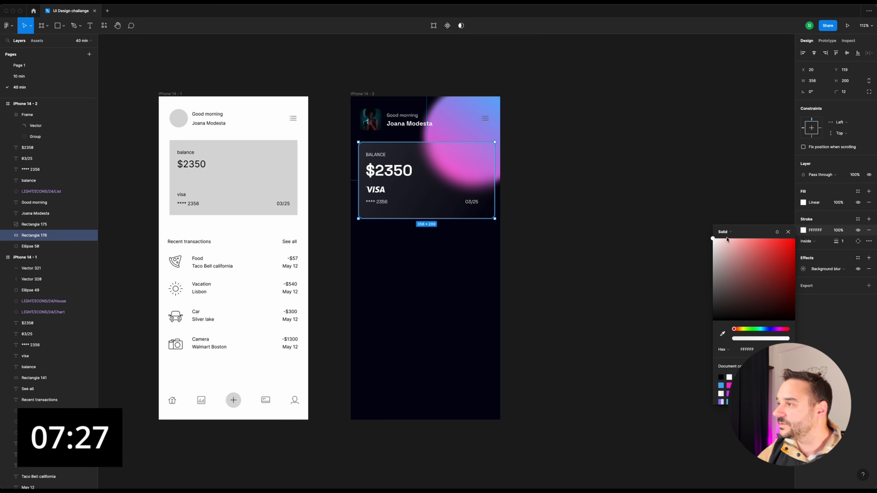
left_click(726, 234)
left_click(732, 241)
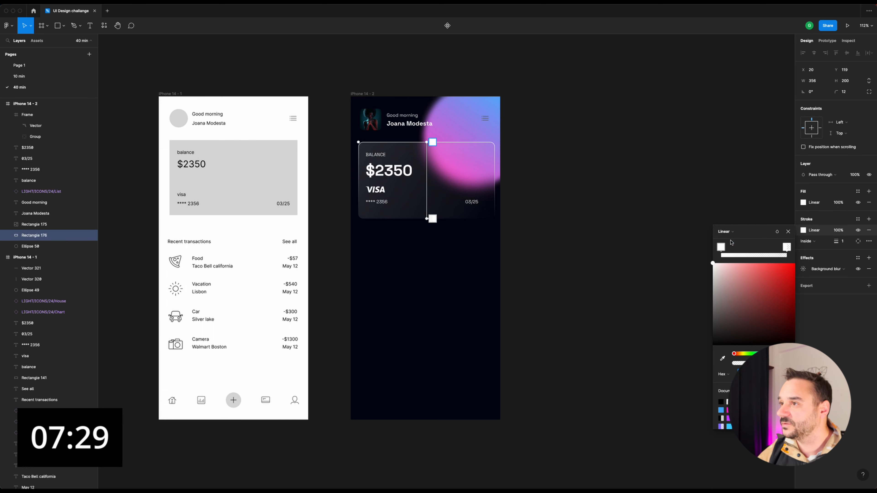
left_click_drag(427, 142, 362, 140)
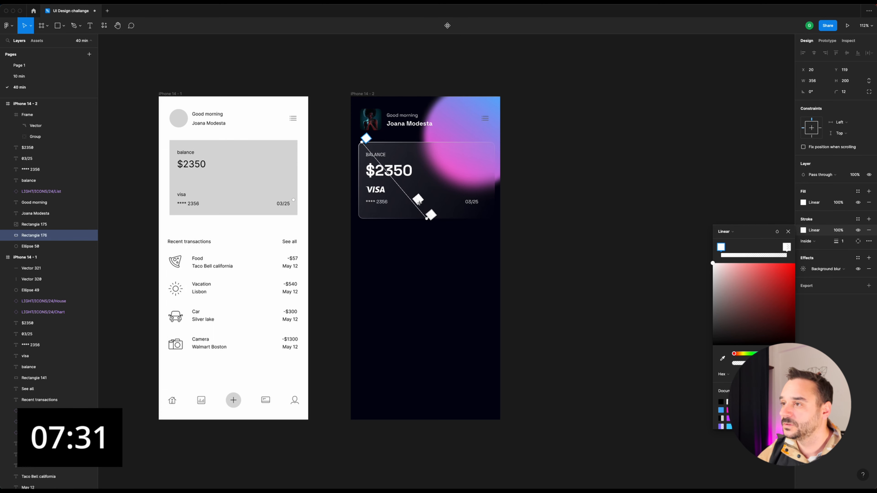
mouse_move(427, 218)
left_mouse_down()
mouse_move(486, 215)
mouse_move(448, 217)
left_mouse_up()
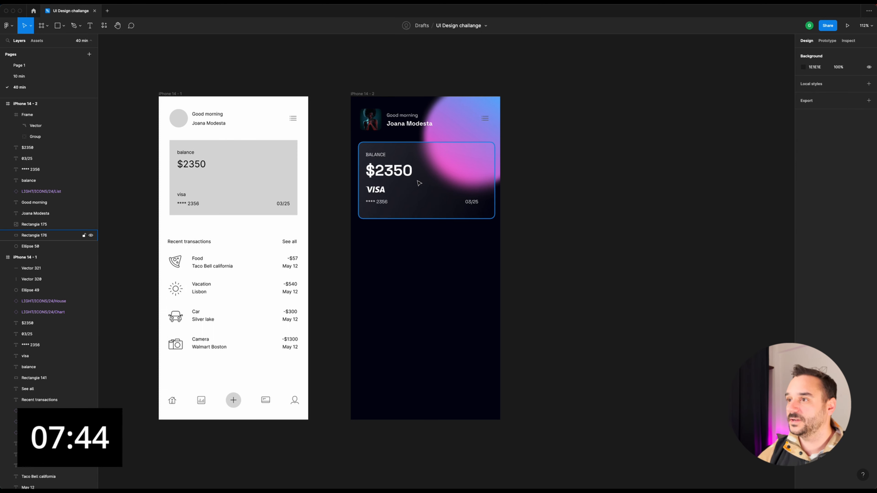
Move the BALANCE label, $2350 amount, Visa logo and masked card number slightly right inside the card.
left_click(387, 170)
left_click(380, 155, "shift")
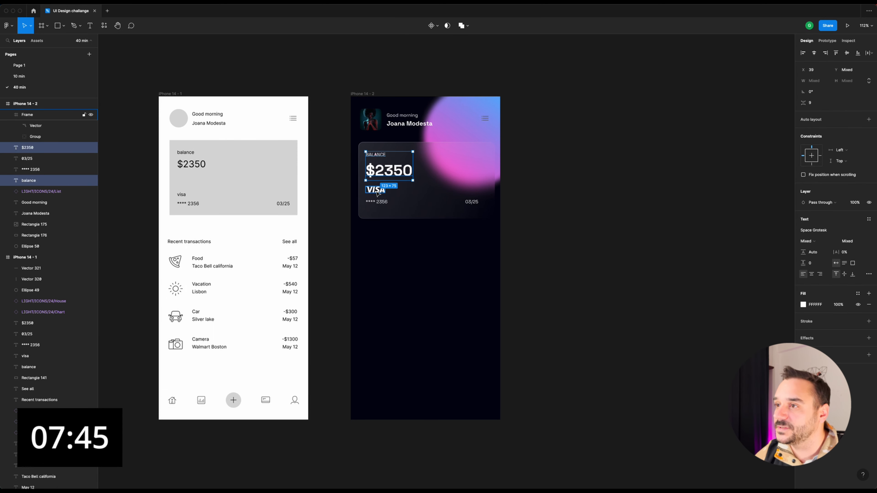
left_click(376, 189, "shift")
left_click(375, 203, "shift")
left_click_drag(374, 204, 377, 205)
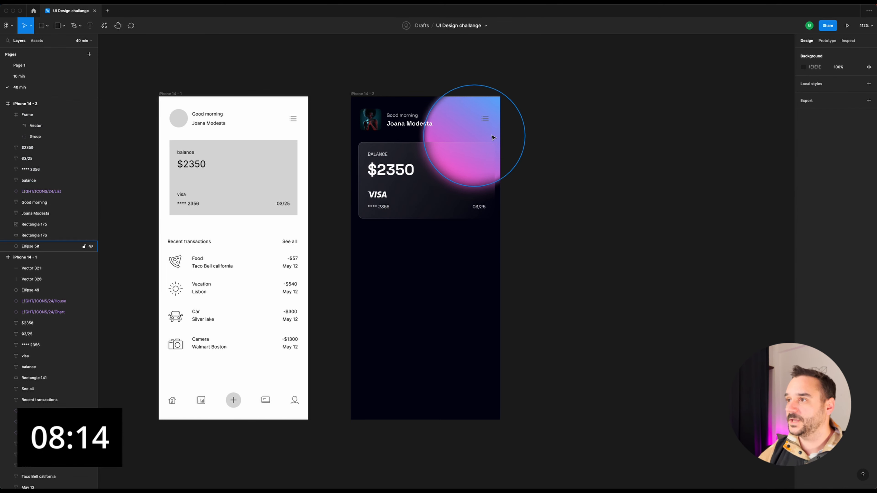
Duplicate the blurred gradient circle below the card and shrink the original to about 203 × 203 near the frame's right edge.
left_click(493, 137)
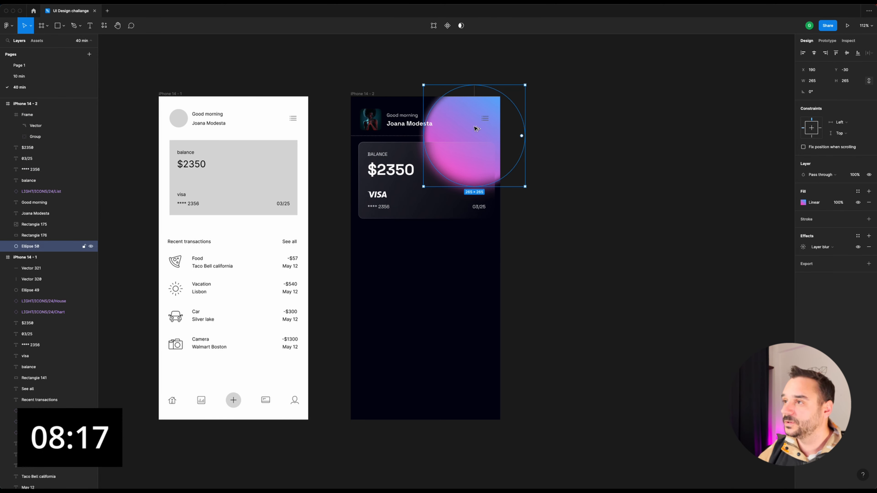
left_click_drag(479, 129, 424, 228)
left_click(472, 125)
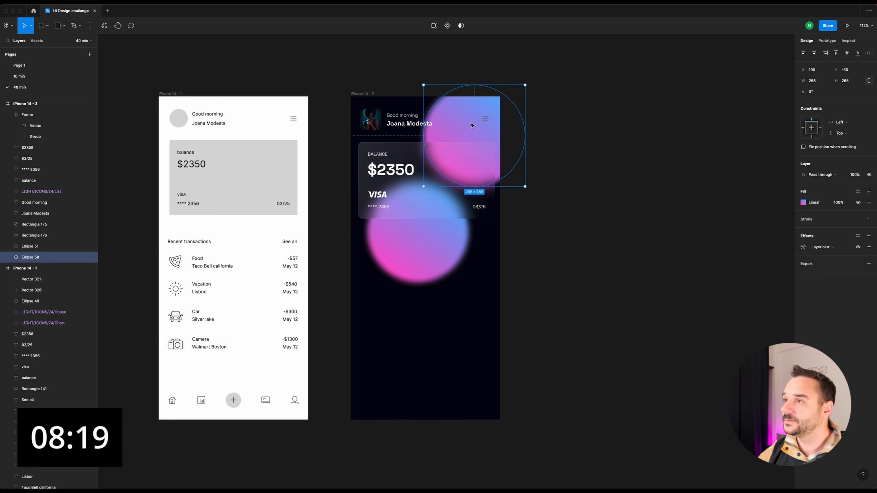
left_click_drag(428, 85, 452, 108)
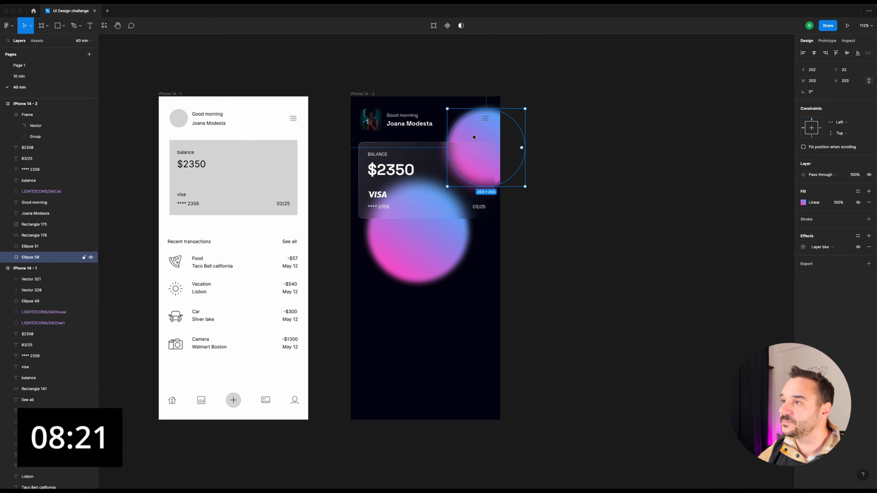
left_click_drag(474, 137, 473, 124)
Enlarge the copied circle to about 286 × 286 over the frame's upper-left corner and recolour its gradient from magenta E751FF to black.
left_click_drag(441, 272, 441, 190)
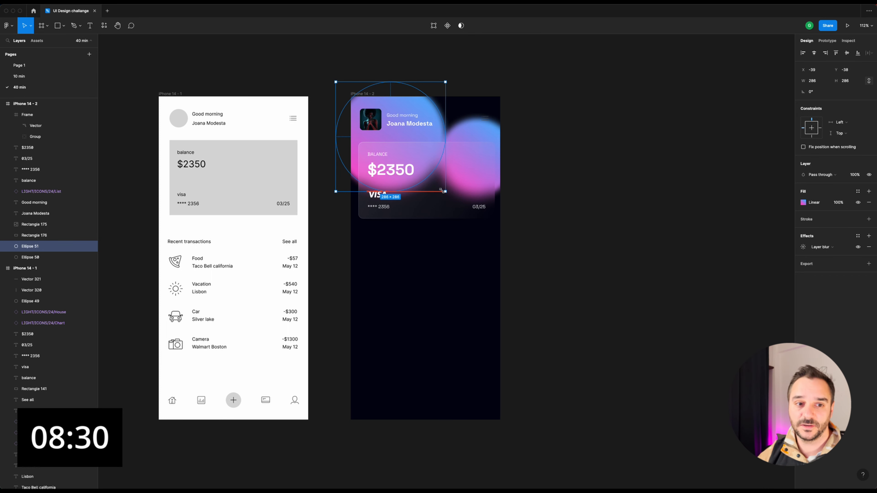
left_click(803, 246)
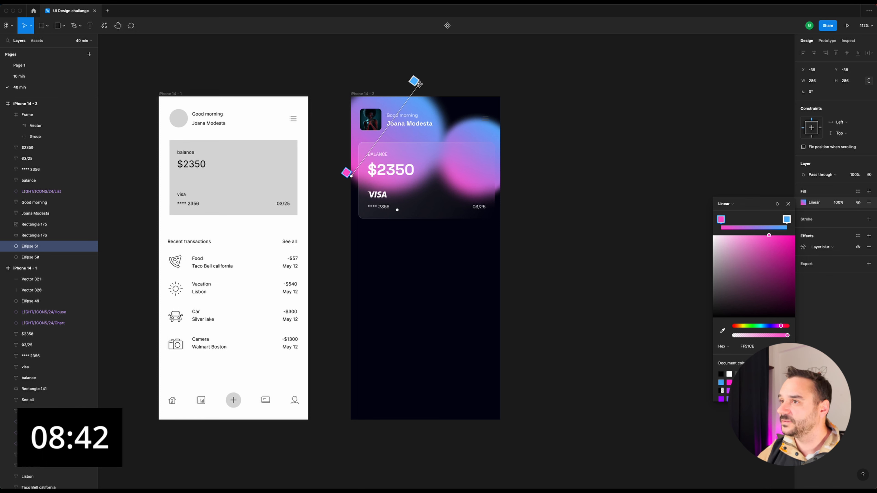
left_click_drag(419, 84, 384, 89)
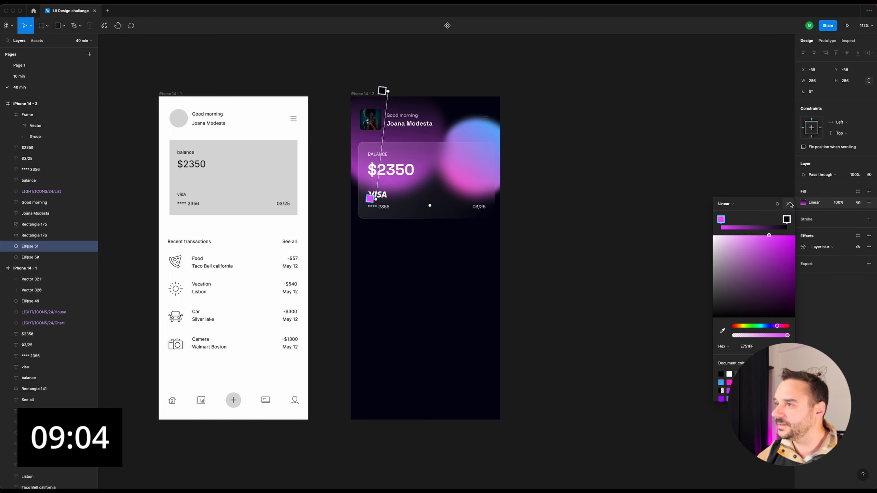
left_click(789, 204)
left_click(423, 286)
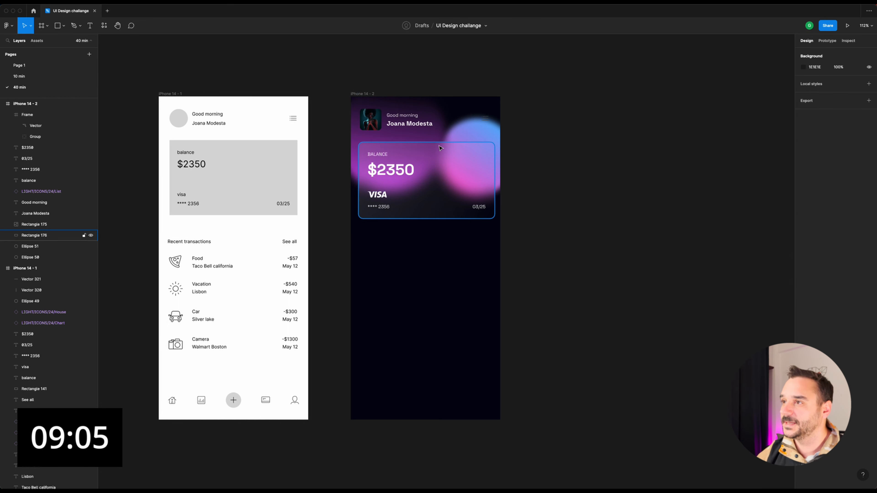
Duplicate the purple circle over the frame's upper-right area, at about X 135, Y -73.
left_click(429, 136)
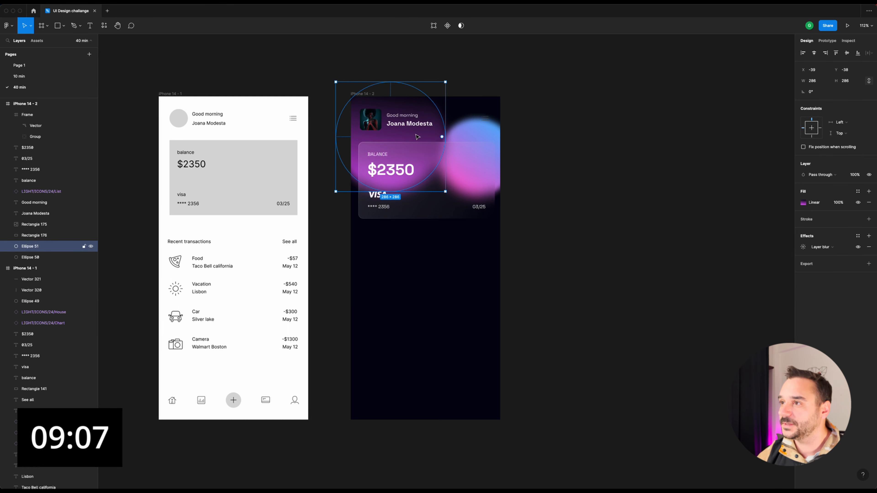
left_click_drag(415, 140, 484, 125)
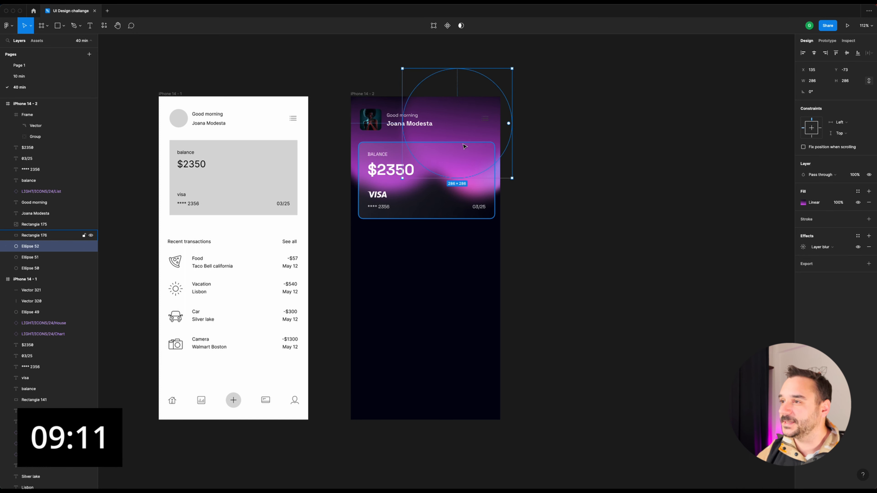
left_click_drag(498, 170, 661, 250)
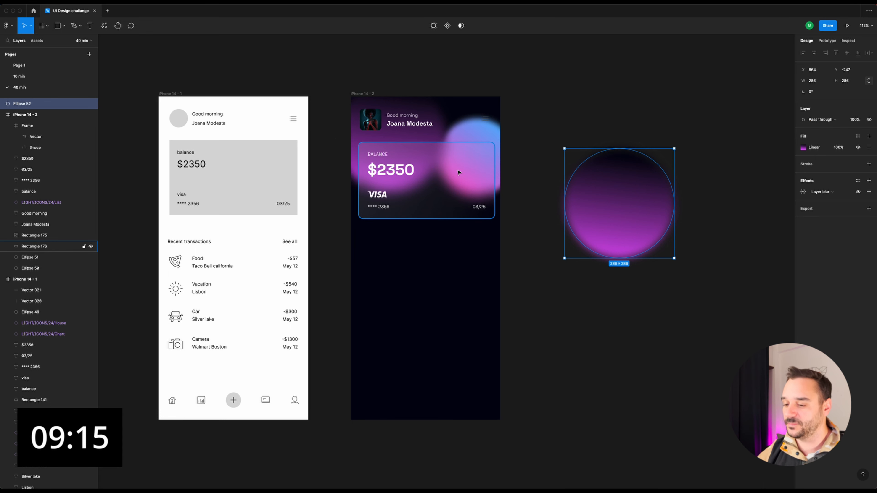
key("super+z")
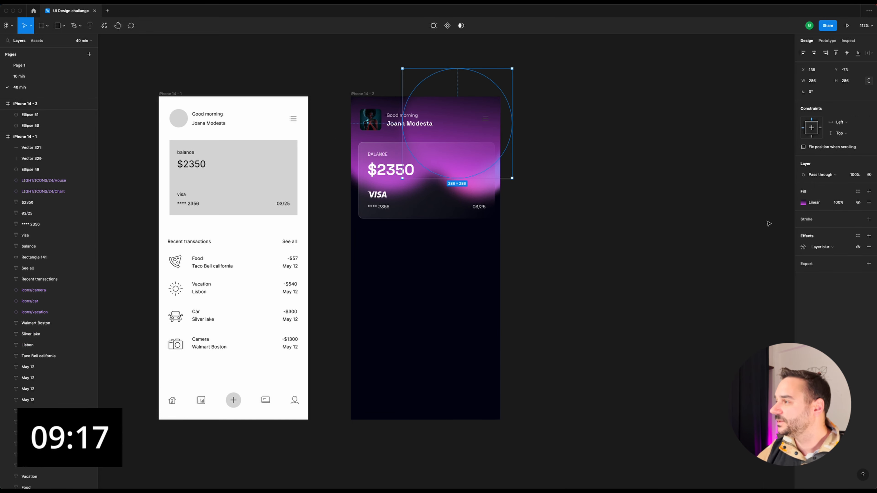
Change the duplicated circle's fill to solid 030410, sampled from the dark frame background.
left_click(802, 203)
left_click(745, 204)
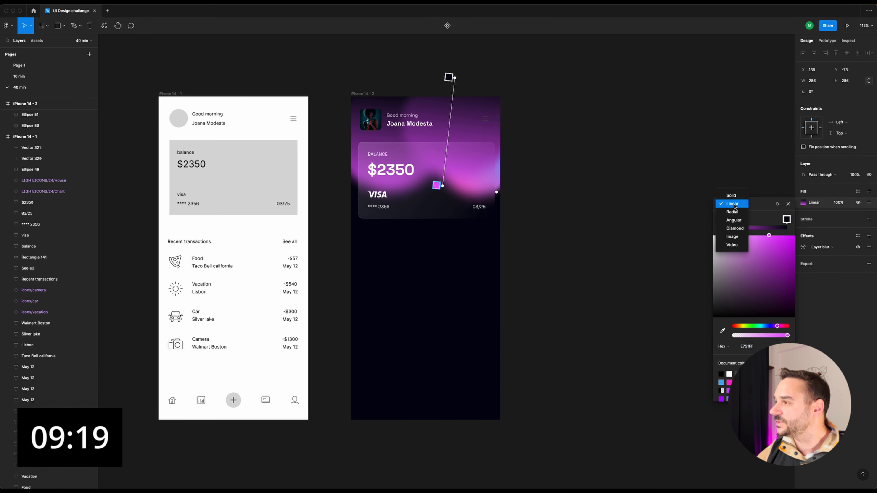
left_click(732, 196)
left_click(723, 305)
left_click(451, 294)
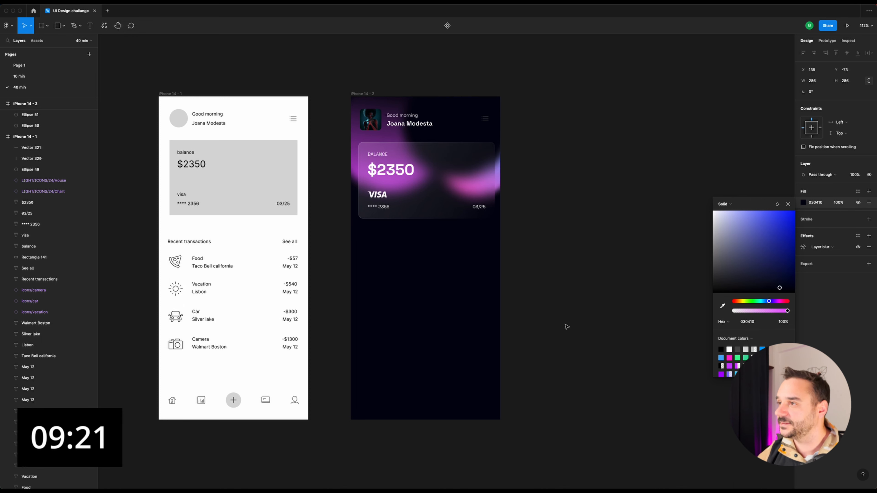
Set the dark circle's layer blur to 48.
left_click(803, 247)
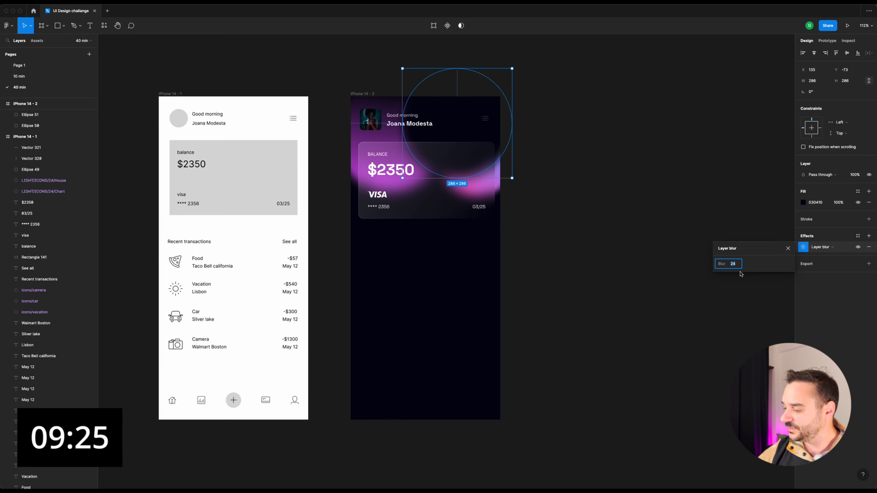
key("Return")
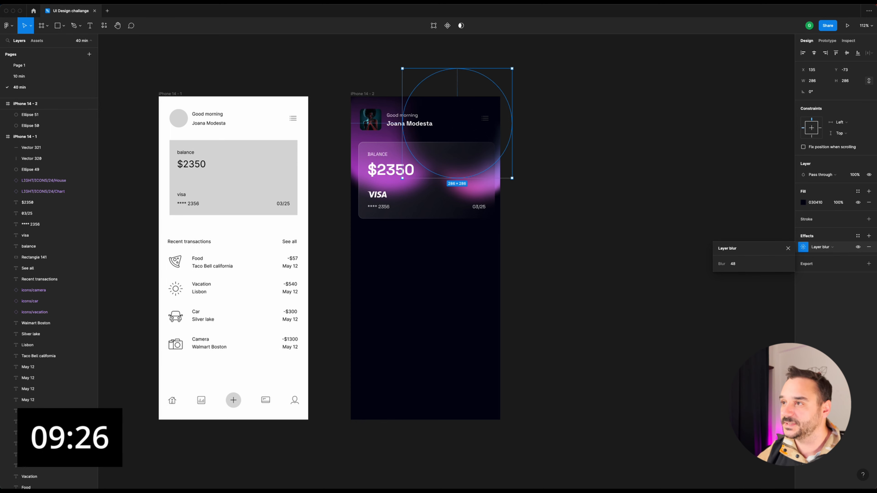
left_click(736, 266)
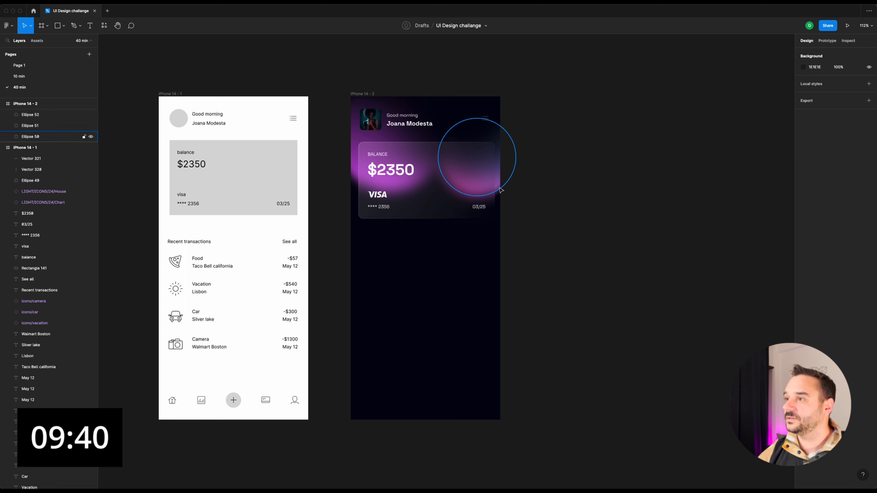
Redirect the small 203 × 203 circle's linear gradient to run from blue on its left side to pink on its right.
left_click(501, 190)
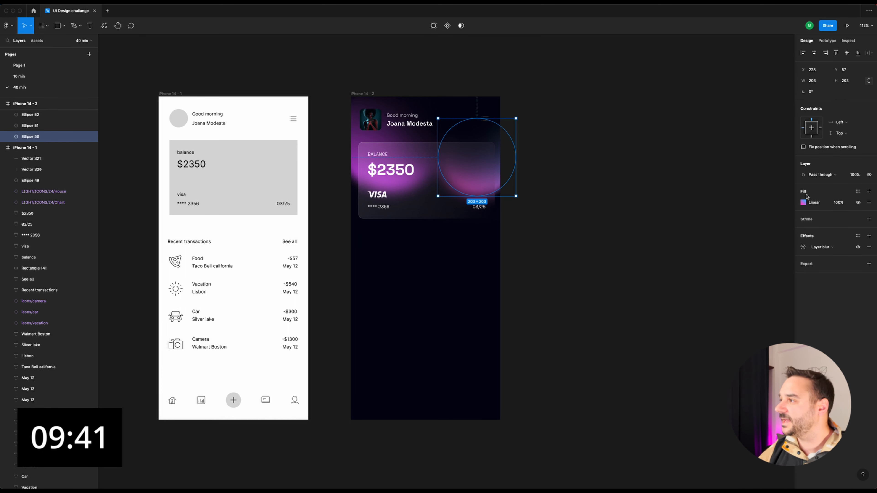
left_click(803, 202)
left_click_drag(493, 119, 464, 150)
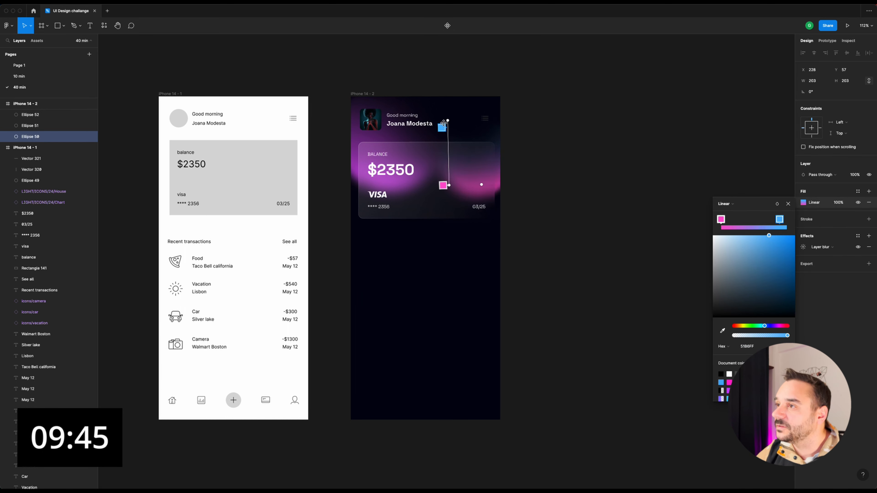
left_click_drag(444, 121, 427, 138)
left_click_drag(449, 184, 505, 137)
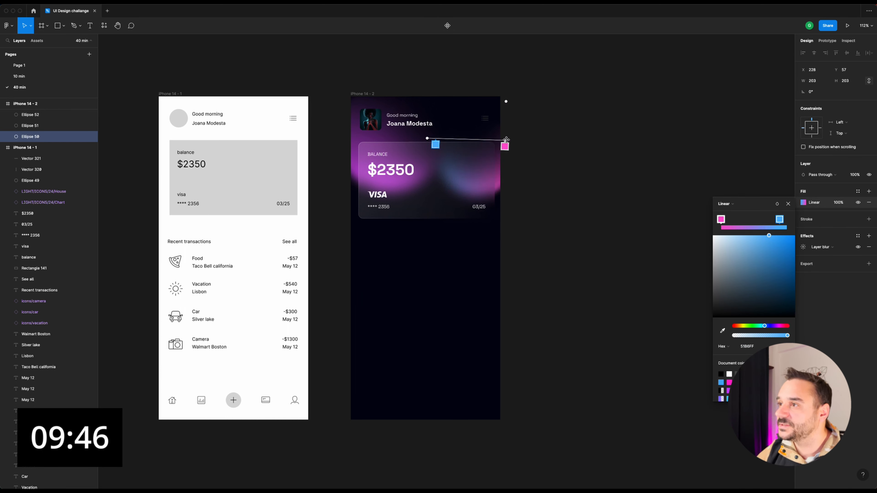
left_click_drag(427, 138, 425, 172)
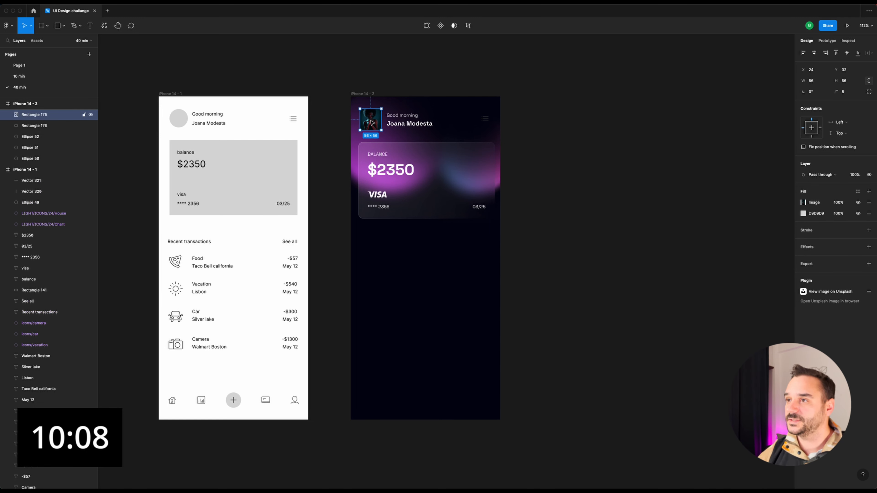
key("Escape")
scroll(372, 123, "up", 10)
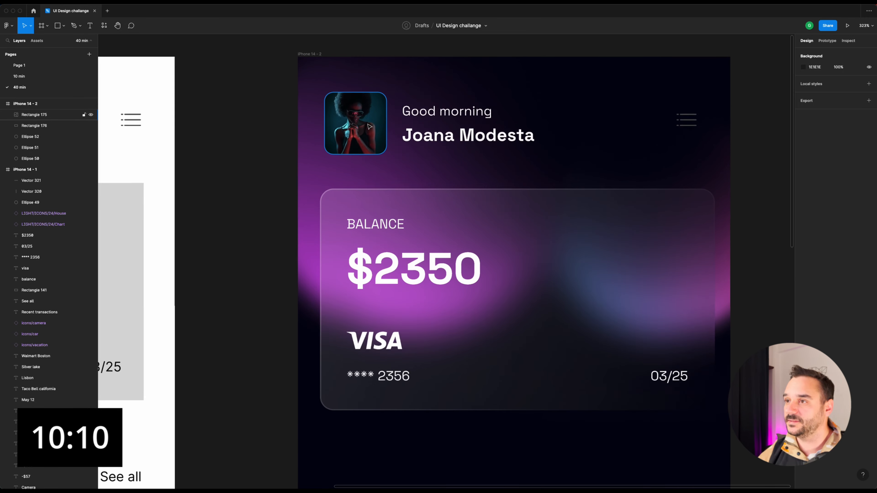
Draw a rectangle about 46 × 51 over the profile photo and set its corner radius to 8.
key("r")
left_click_drag(330, 105, 382, 163)
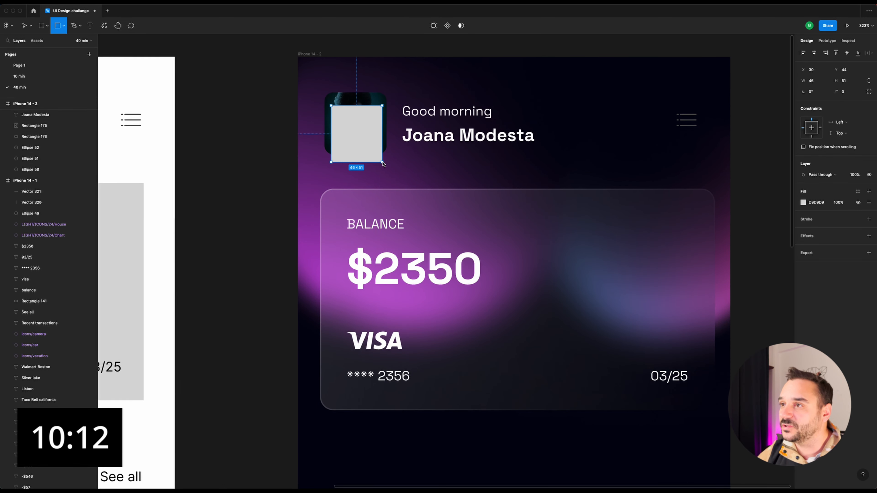
left_click(845, 92)
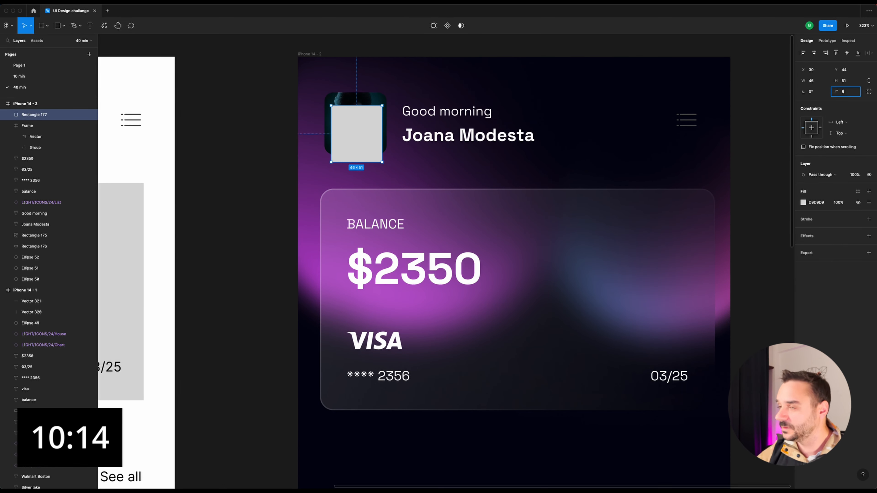
key("Return")
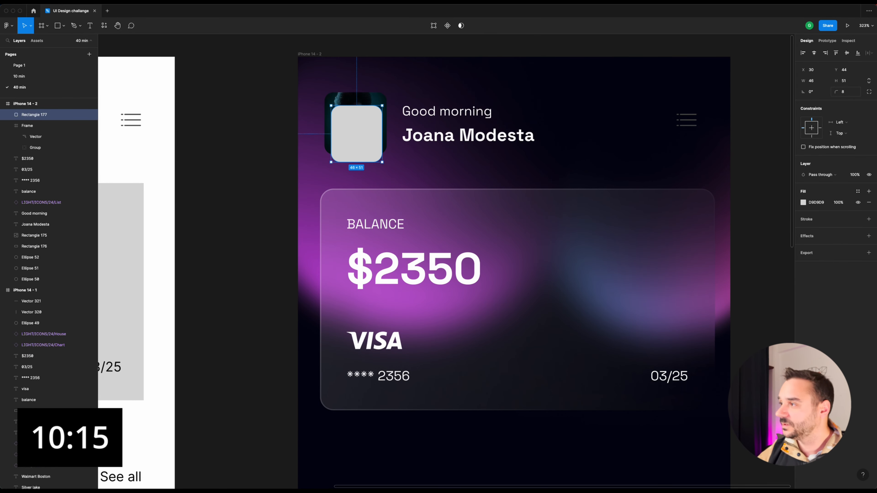
Fill the rounded rectangle over the profile photo with 030410, sampled from the dark frame background.
left_click(802, 203)
left_click(721, 306)
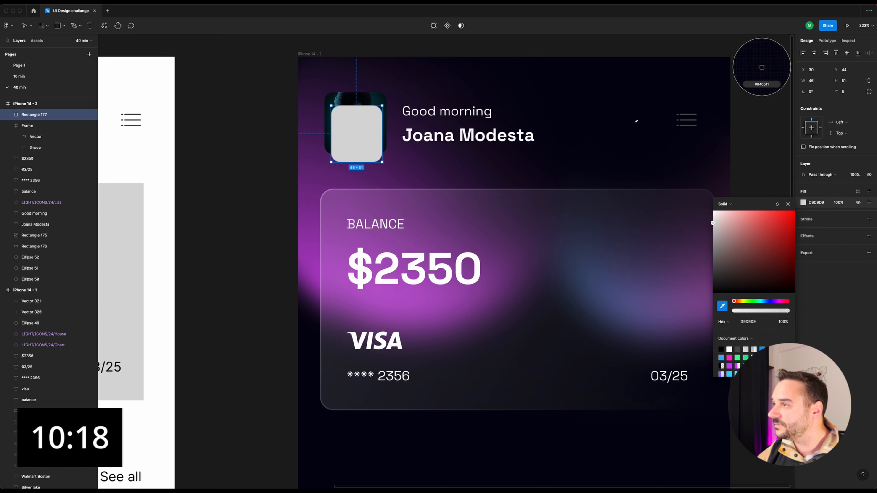
left_click(762, 67)
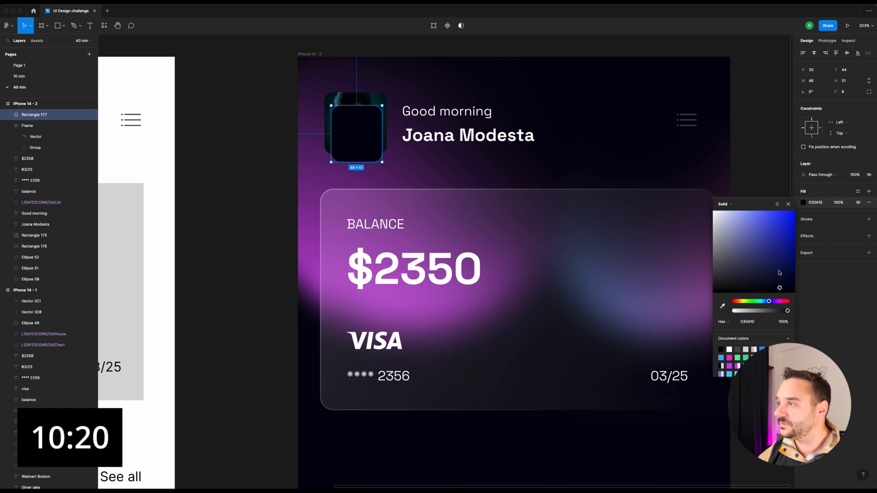
left_click(788, 204)
Add a layer blur of 16 to the dark rounded rectangle over the profile photo.
left_click(868, 236)
left_click(827, 247)
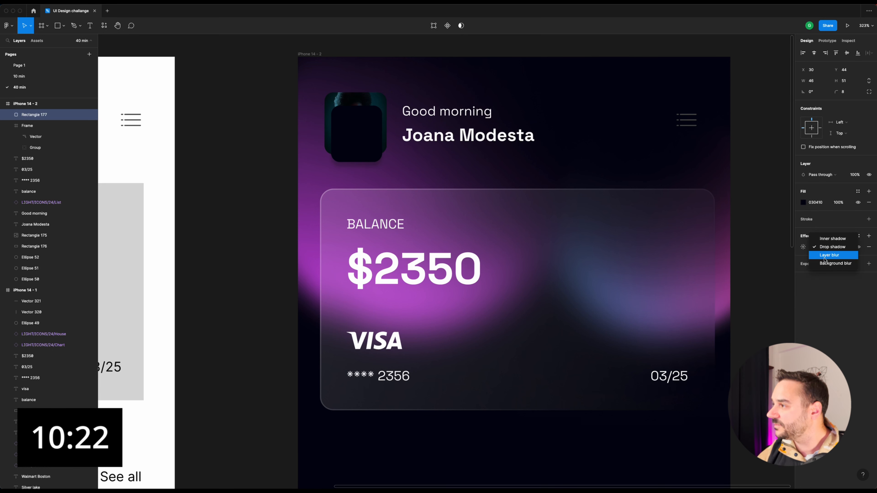
left_click(825, 256)
left_click(802, 247)
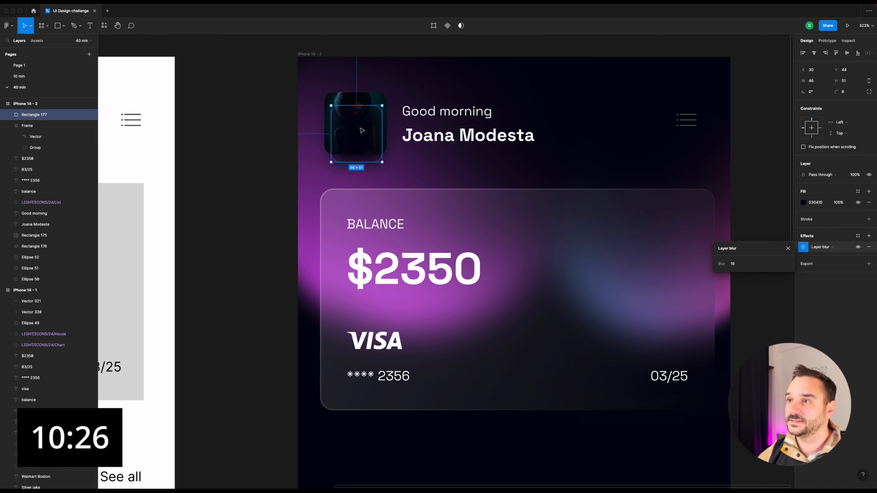
left_click(788, 248)
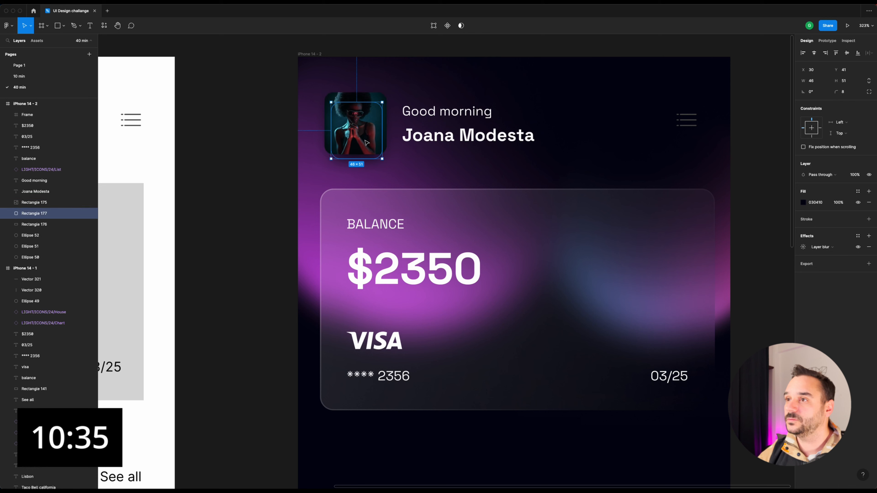
Place the blurred rectangle behind the profile photo as a soft shadow, nudged to X 29, Y 41.
key("Left")
key("Left")
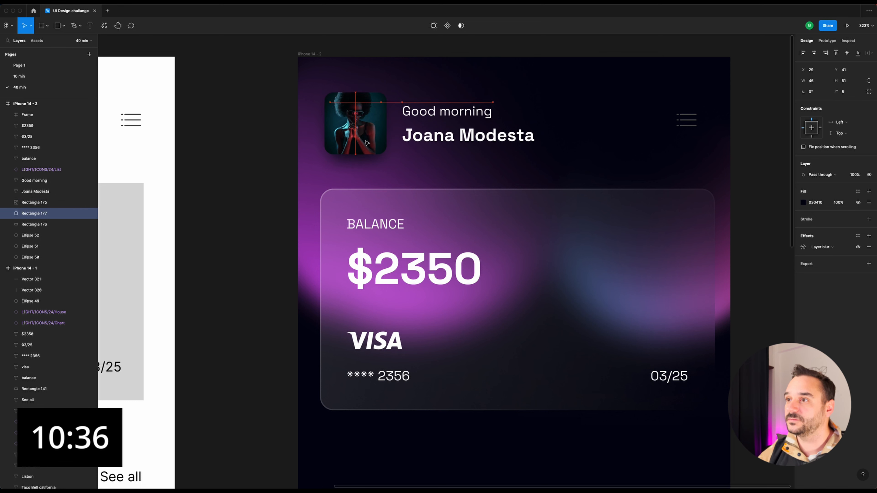
left_click(288, 140)
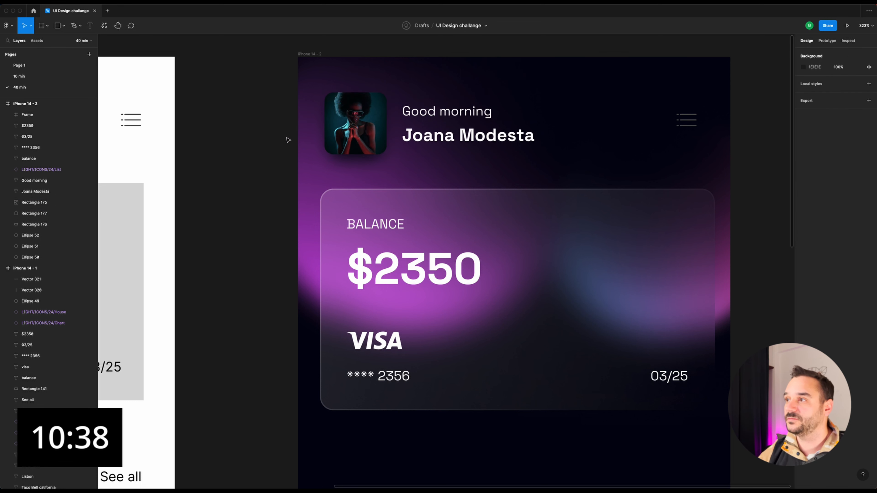
Detach the list icon's grey colour style in the dark frame's header and recolour the icon white, FFFFFF.
scroll(288, 140, "down", 5)
left_click(465, 129)
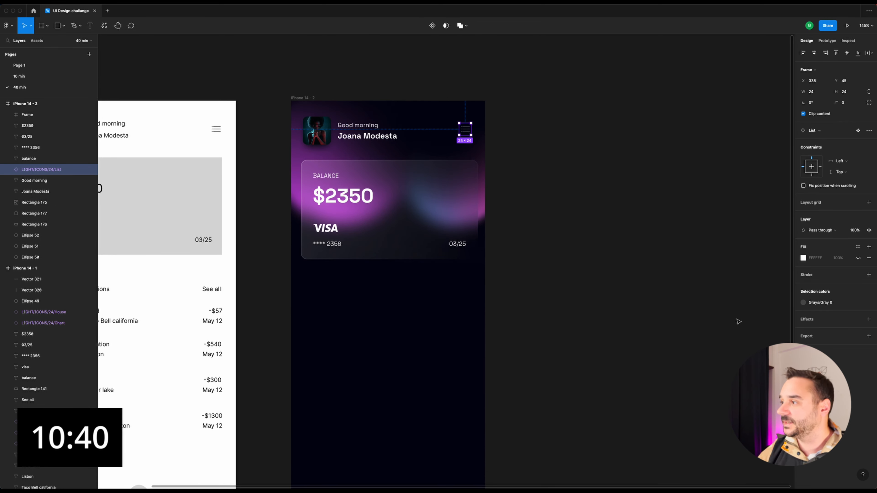
left_click(869, 302)
left_click(803, 303)
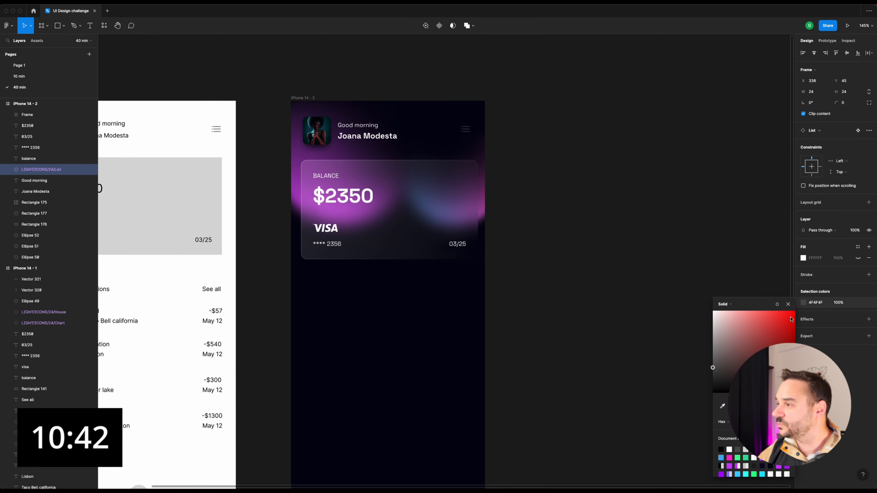
left_click(525, 139)
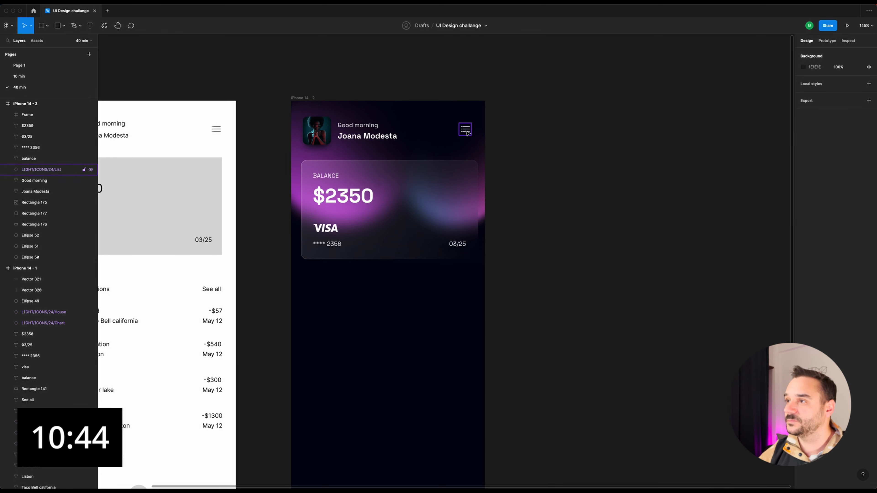
Nudge the header's list icon to X 342 so it sits 24 from the dark frame's right edge.
left_click(465, 128)
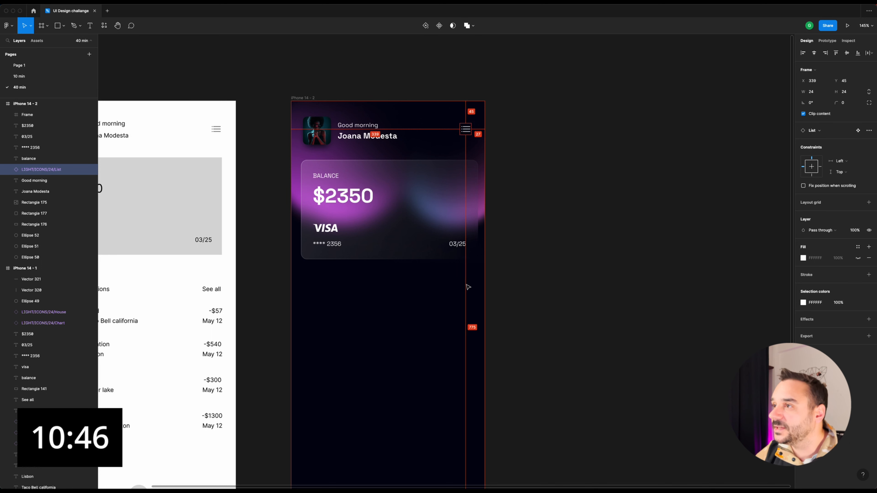
key("Right")
key("Right")
key("Right")
key("Right")
key("Right")
key("Left")
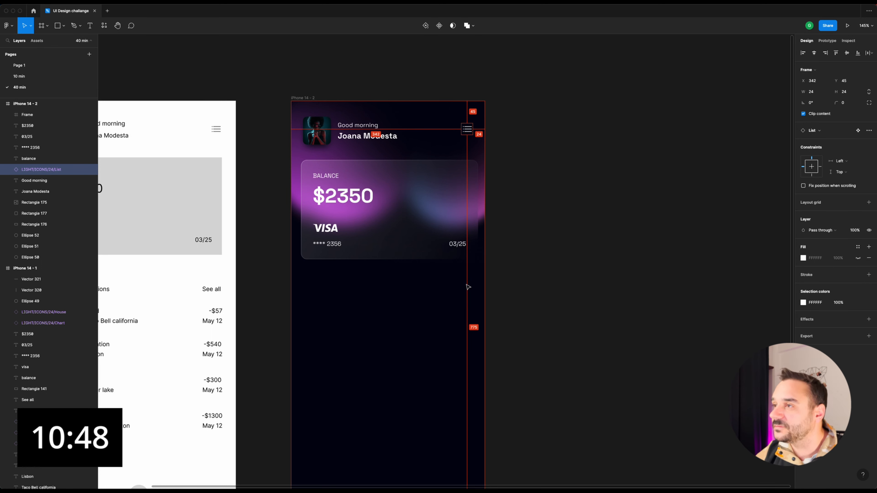
left_click(519, 231)
scroll(516, 231, "down", 5)
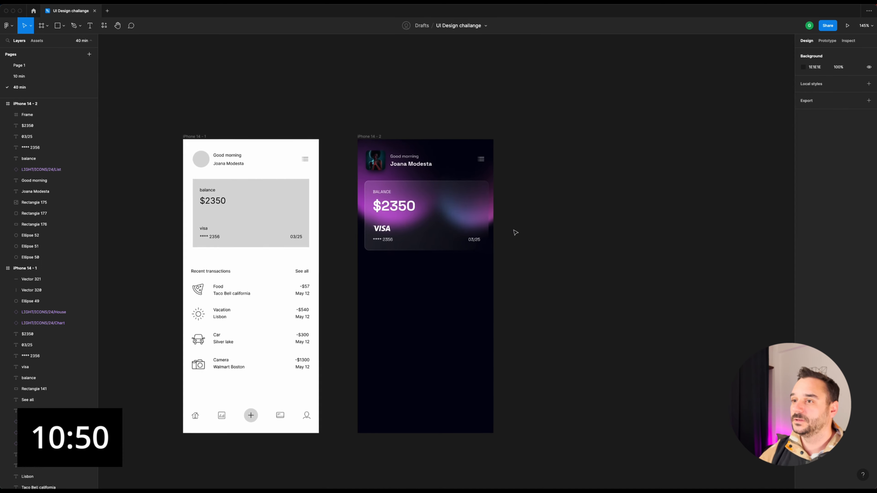
Add the text "Mo" below the balance card as the first label of a weekday row.
scroll(468, 294, "up", 3)
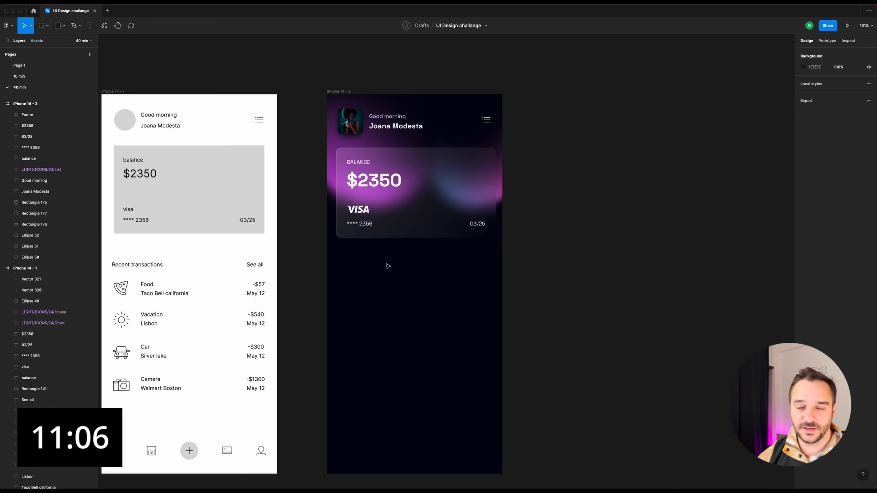
key("t")
left_click(377, 280)
type("Mo")
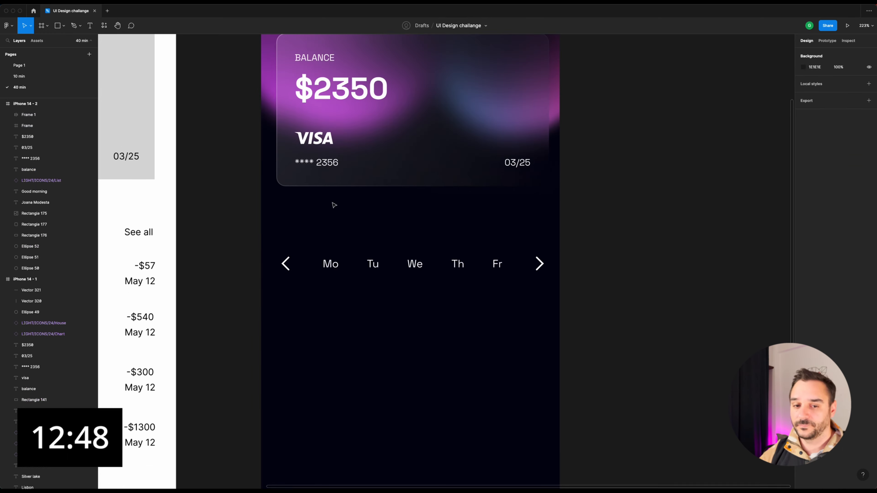
Create a row of five grey rectangles, each about 83 × 74, above the weekday labels and wrap them in auto layout.
key("r")
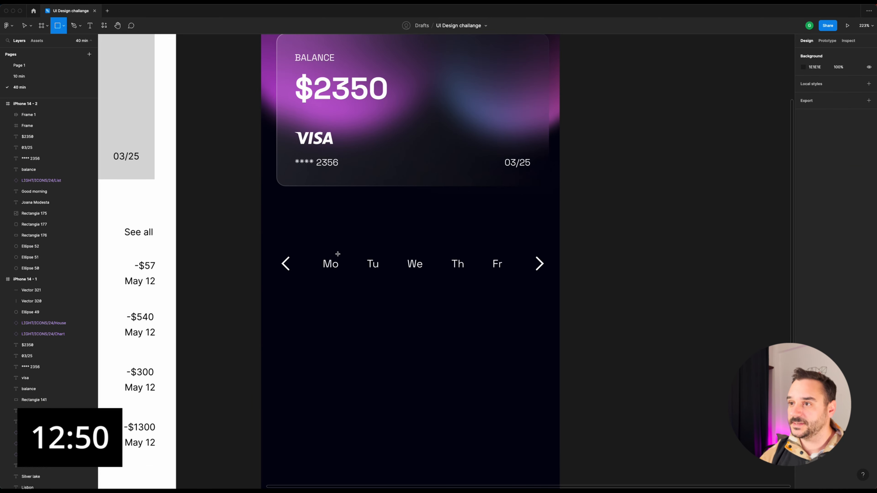
mouse_move(317, 189)
left_mouse_down()
mouse_move(348, 245)
mouse_move(331, 228)
mouse_move(290, 229)
left_mouse_up()
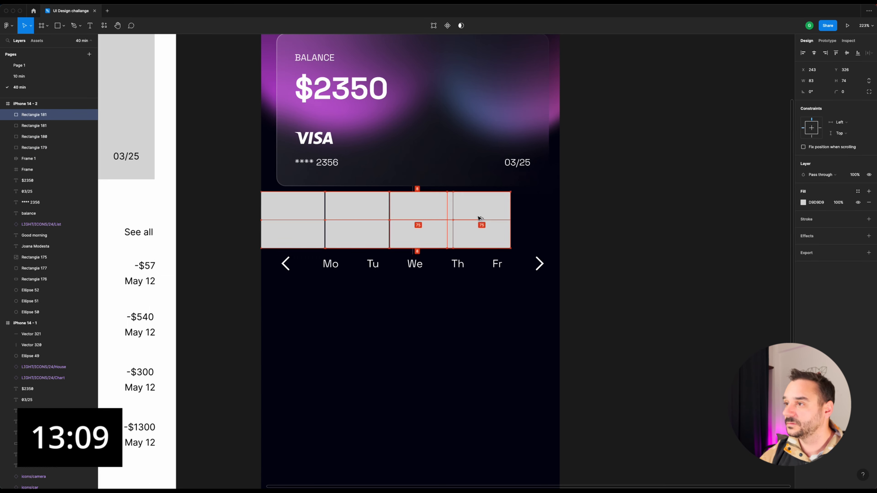
left_click_drag(480, 218, 486, 218)
key("shift+a")
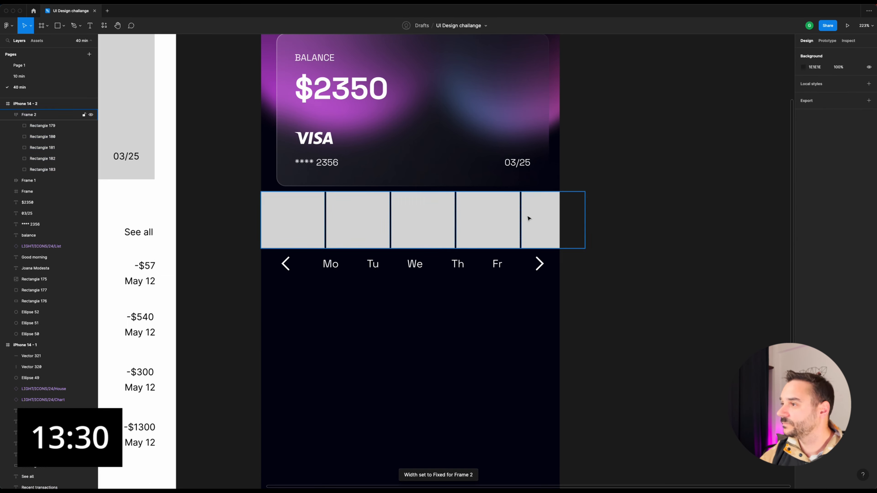
Narrow and reposition the auto layout row so its five rectangles line up as columns above Mo to Fr.
left_click(528, 219)
left_click_drag(585, 220, 559, 220)
scroll(252, 215, "down", 2)
left_click_drag(321, 213, 335, 213)
left_click(573, 253)
left_click(507, 202)
left_click_drag(582, 212, 553, 212)
scroll(395, 249, "up", 3)
Draw a smooth white wave line with the Pen tool above the weekday row, about 423.5 × 50, with stroke 3.
key("p")
left_click(336, 237)
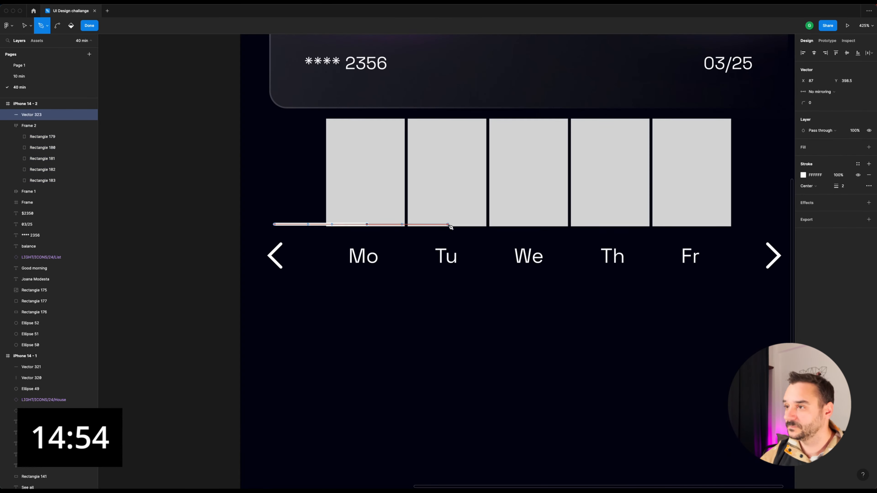
left_click(558, 238)
left_click_drag(459, 237, 460, 203)
left_click_drag(601, 237, 601, 222)
key("Escape")
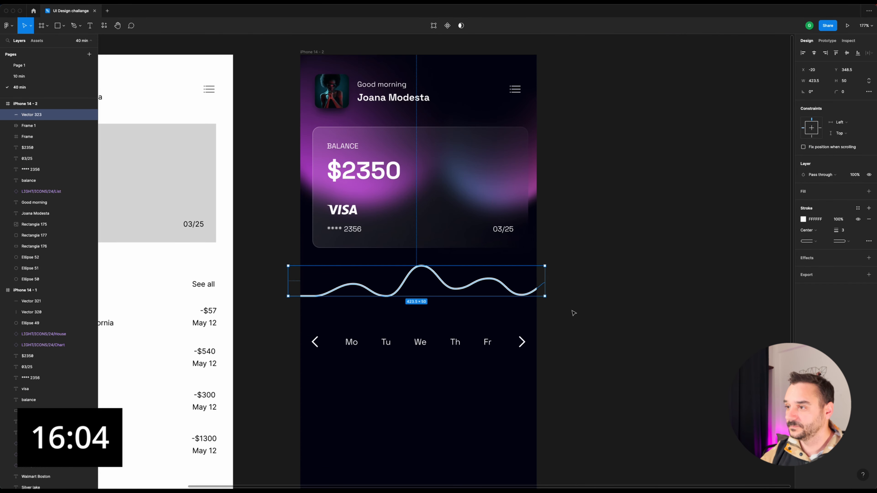
left_click(571, 310)
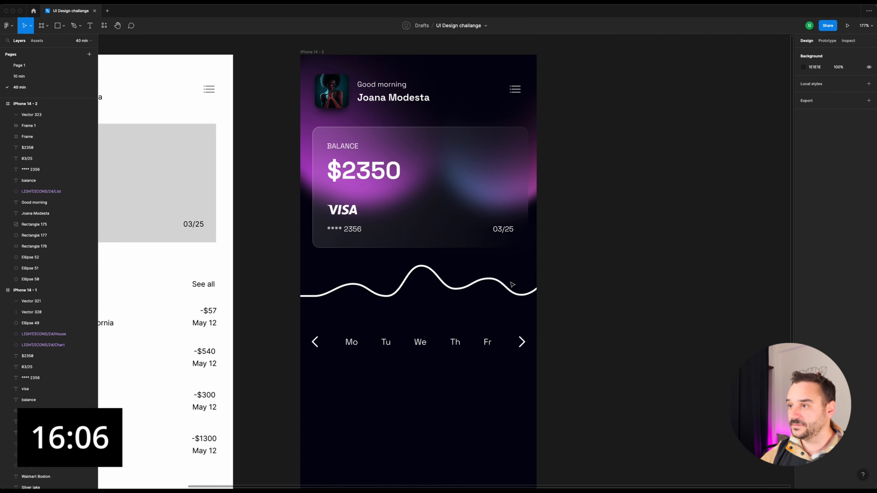
Recolour the wave line's stroke from the colour picker to a bright pink.
left_click(485, 284)
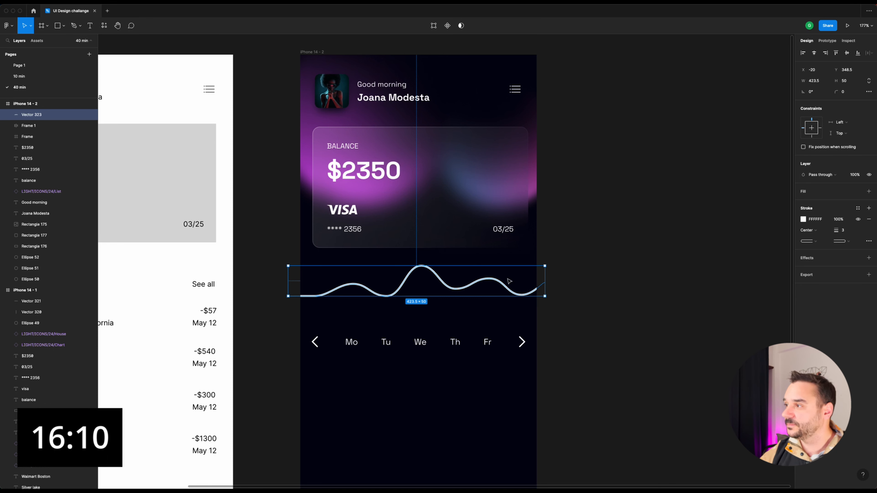
left_click(803, 219)
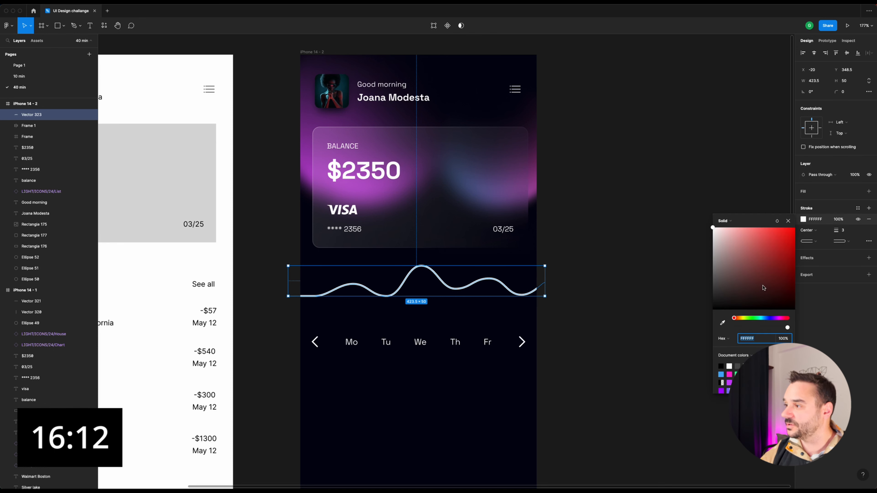
left_click(722, 323)
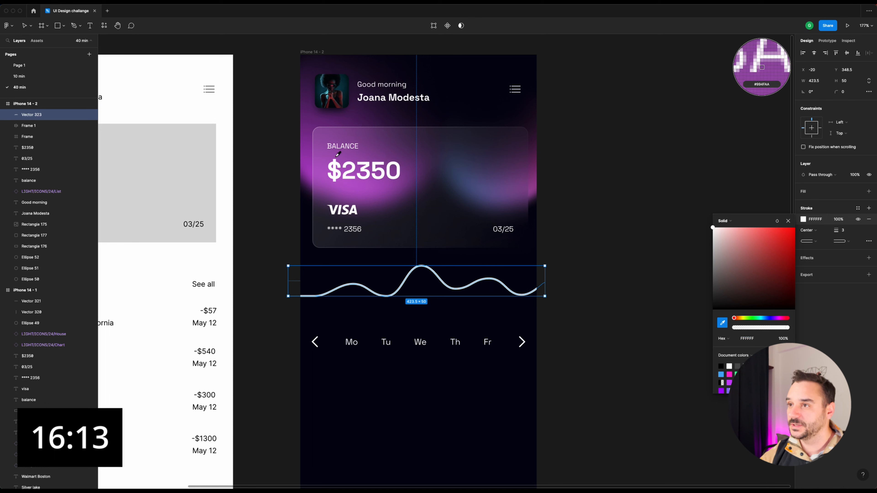
left_click(361, 187)
left_click(777, 234)
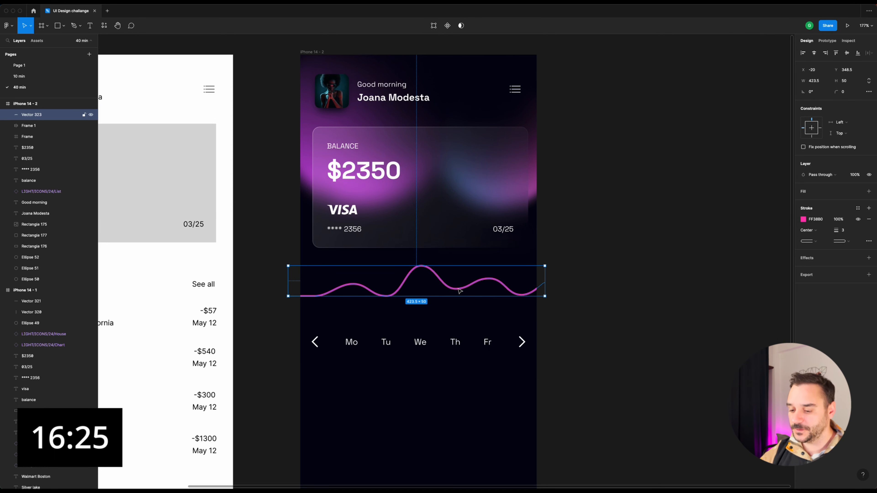
Duplicate the pink wave and reshape the copy into a second wave with a teal fill fading downward.
key("super+d")
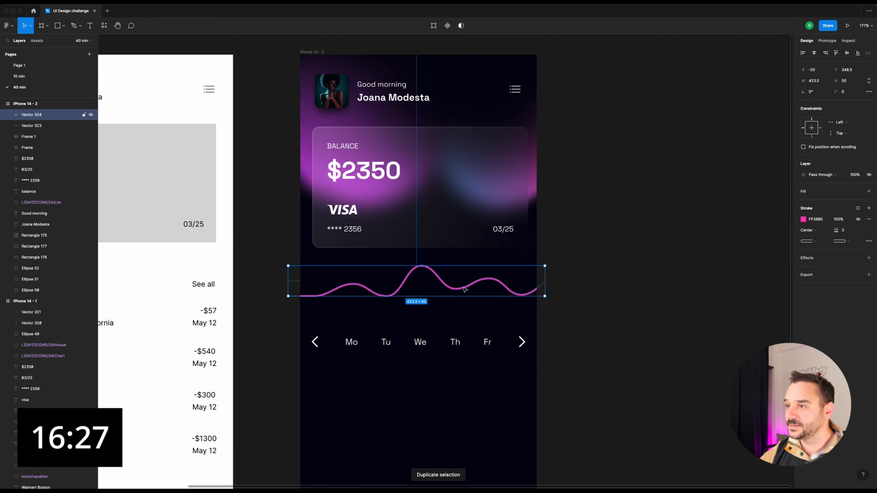
left_click_drag(463, 290, 464, 300)
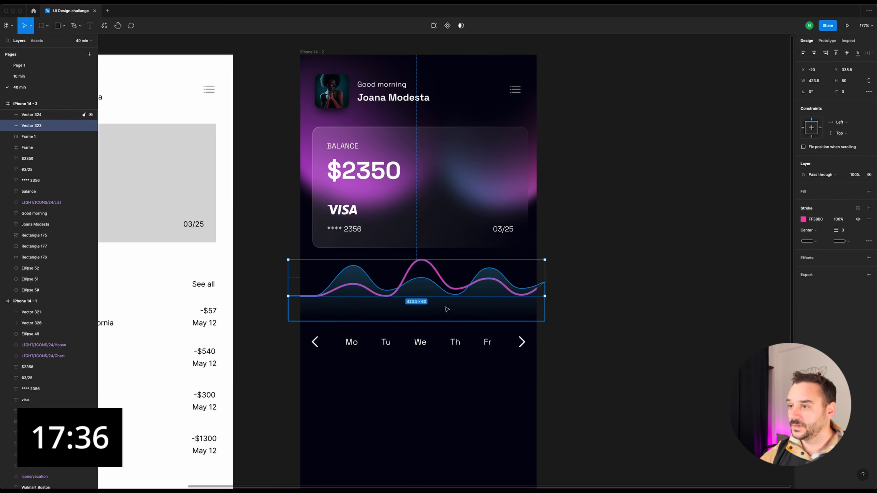
left_click(581, 318)
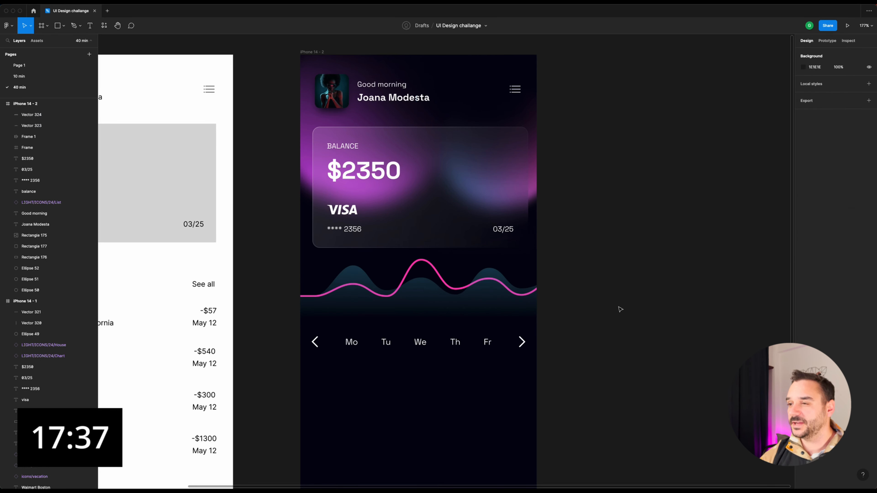
Draw a circle about 19 × 19 on the pink wave's highest peak and style it blue with a thick white outline.
scroll(567, 301, "down", 5)
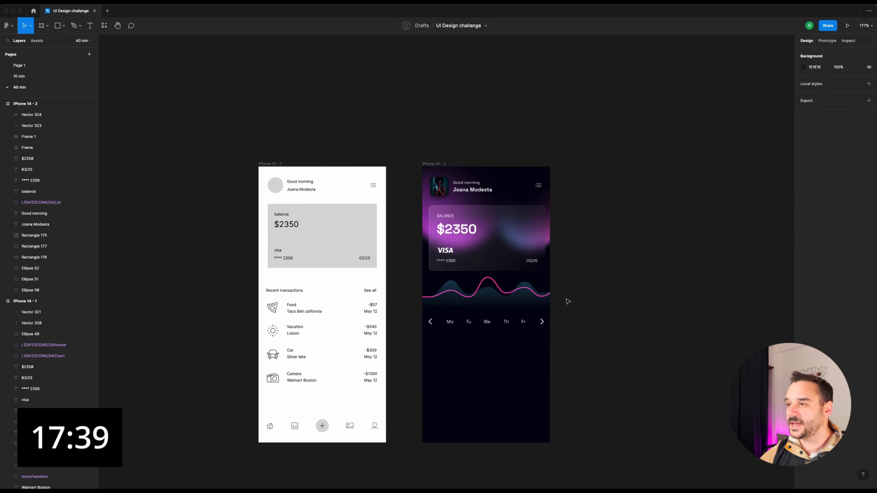
scroll(535, 303, "up", 3)
scroll(538, 303, "up", 2)
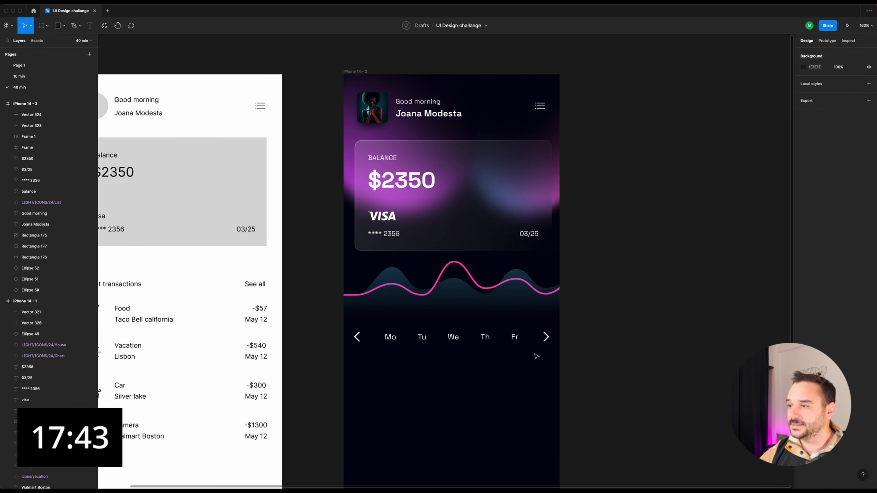
left_click(356, 330)
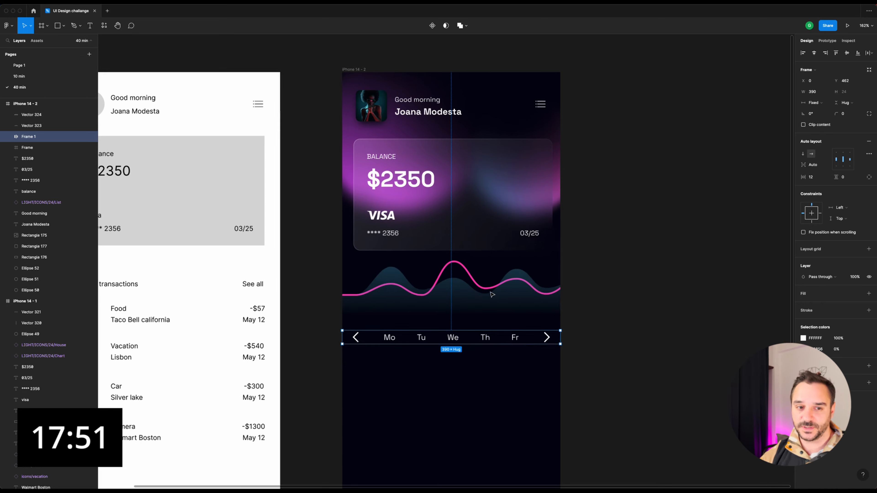
scroll(512, 295, "up", 5)
left_click(435, 240)
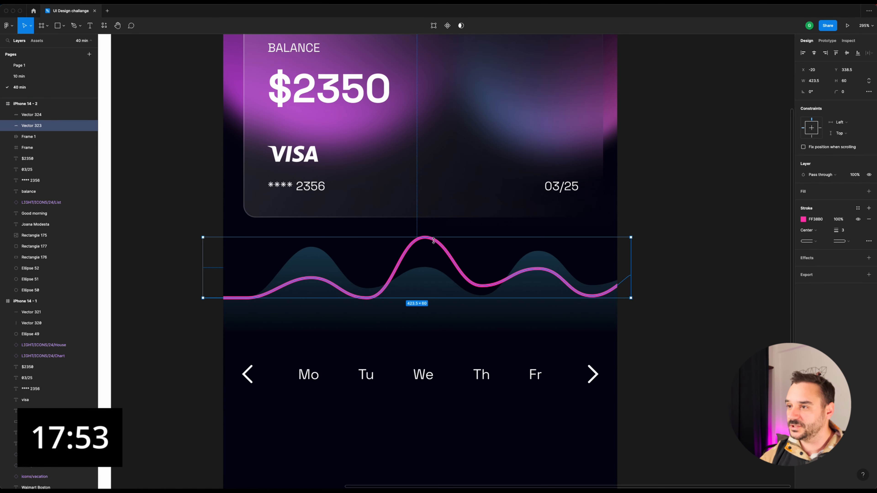
key("o")
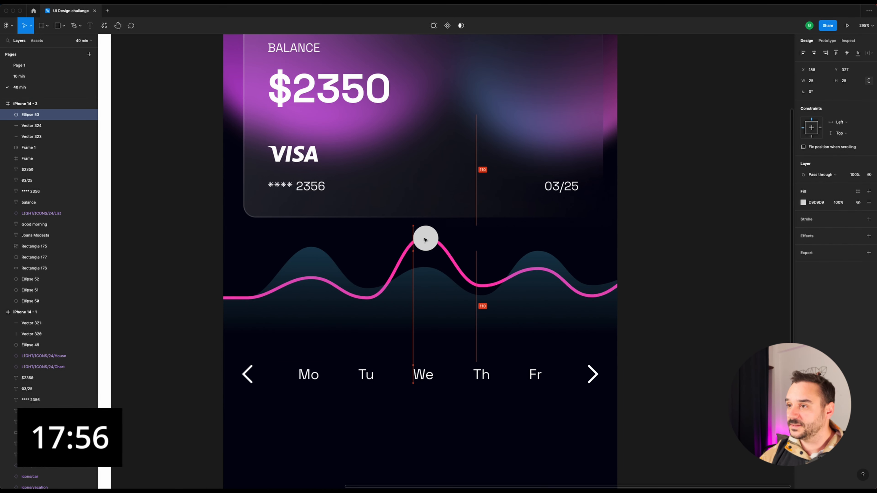
left_click_drag(424, 238, 435, 248)
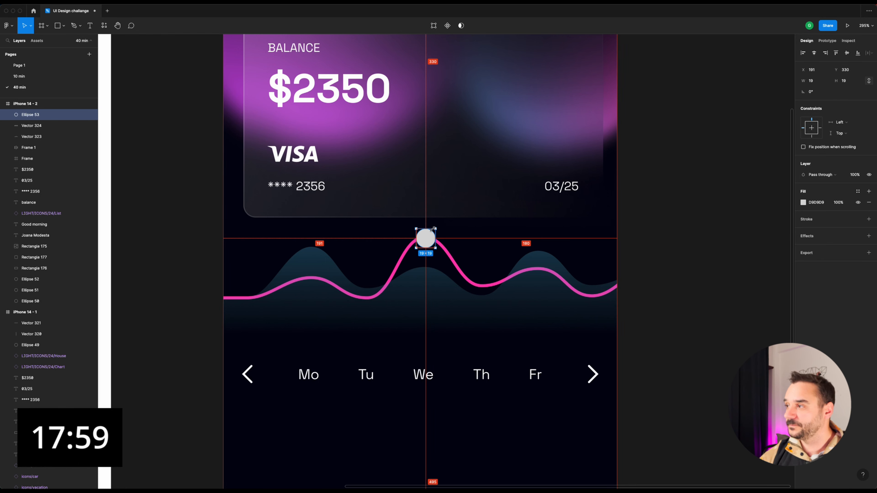
left_click(802, 203)
left_click(821, 242)
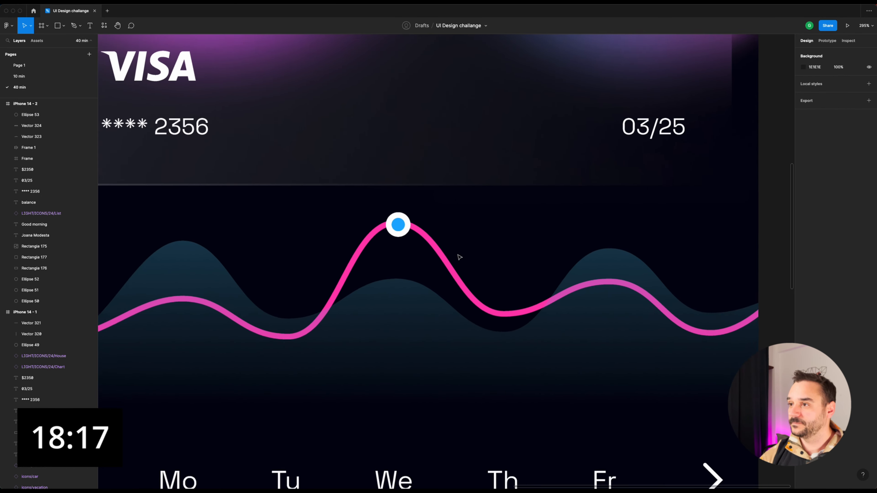
Add a white $650 text label beside the graph's peak marker, in bold Space Grotesk at size 16.
scroll(432, 217, "up", 5)
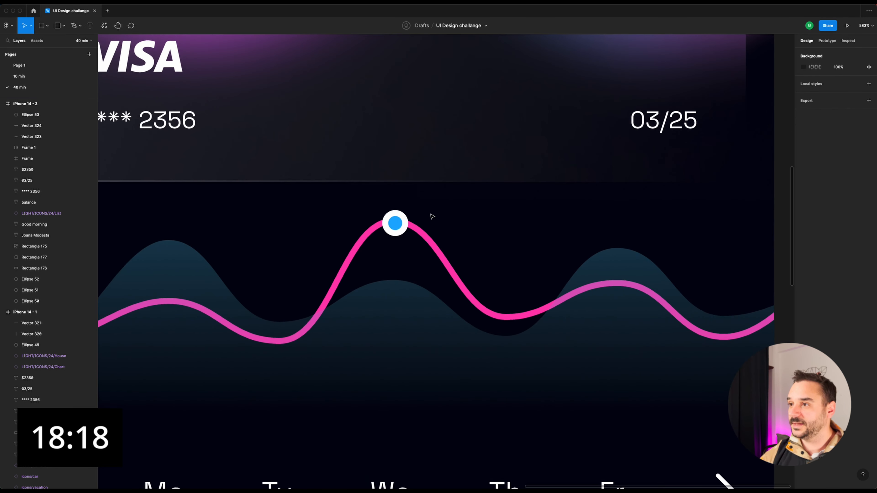
scroll(427, 216, "down", 5)
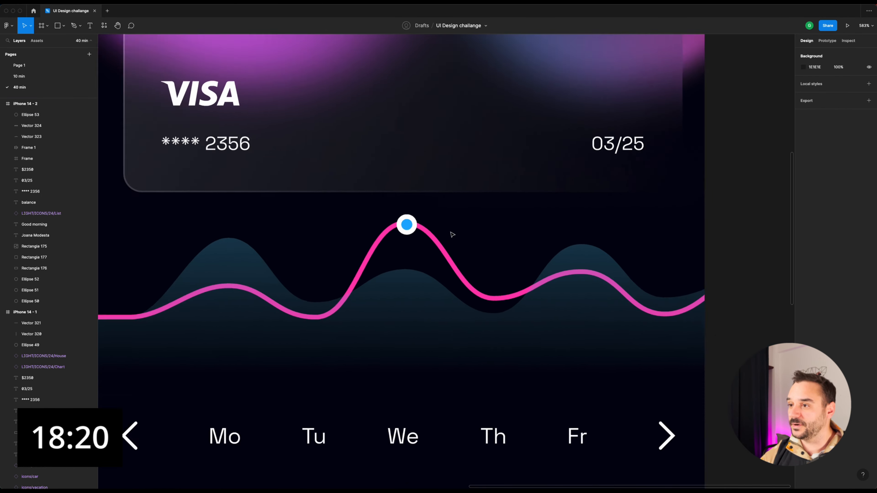
left_click(451, 235)
type("ŃňƑĘįĖė")
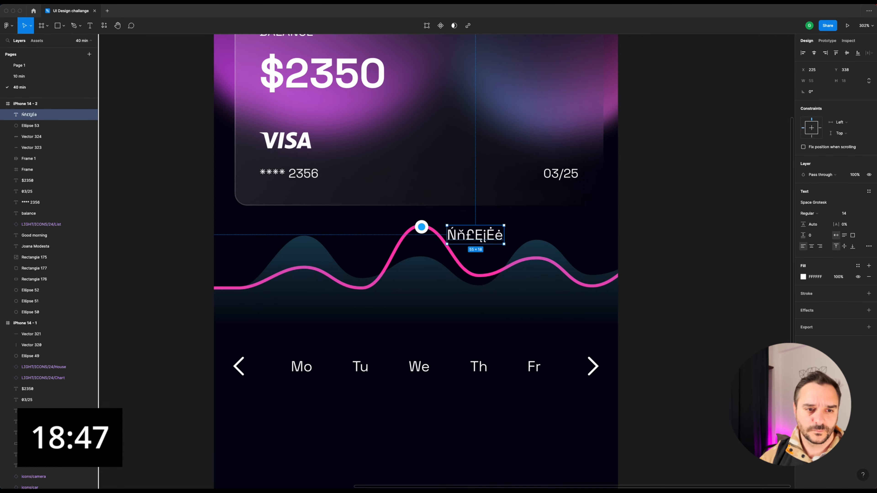
type("$650")
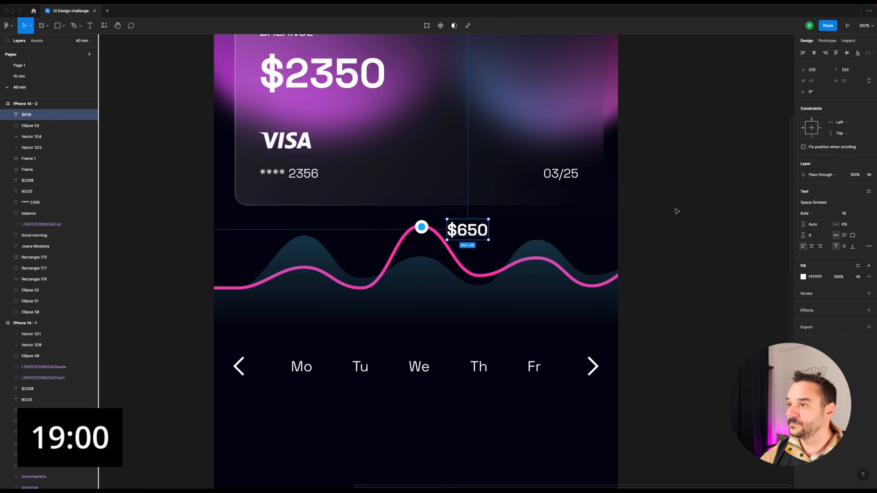
Draw a blue rounded tag pointing at the peak marker, place it behind the $650 text and align the text on it.
scroll(421, 227, "up", 6)
key("r")
mouse_move(413, 192)
left_mouse_down()
mouse_move(530, 248)
mouse_move(500, 219)
left_mouse_up()
left_click(414, 220)
key("super+[")
left_click(802, 202)
left_click(394, 219)
left_click(505, 227)
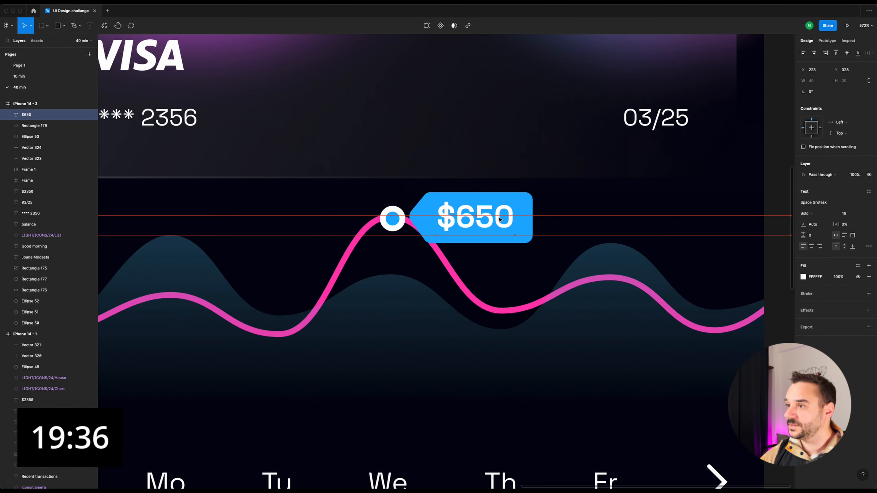
left_click(522, 206)
scroll(522, 205, "down", 6)
left_click(658, 197)
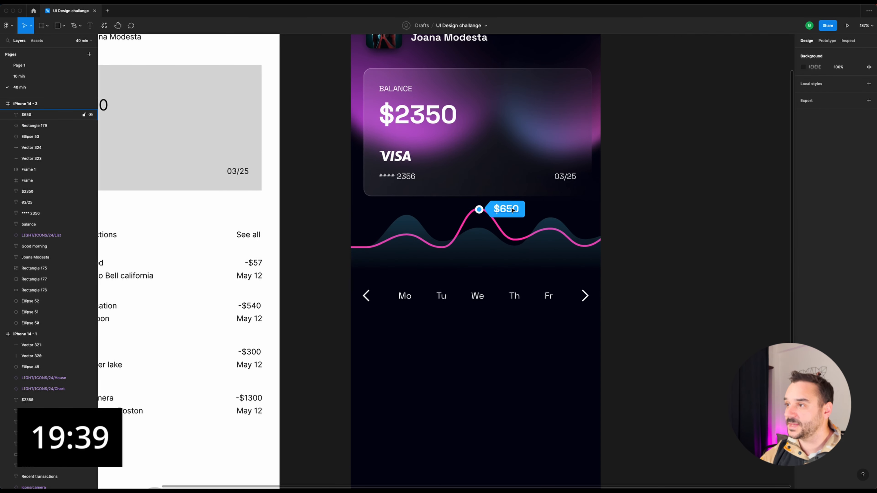
Recolor the $650 text to dark navy 030410 by sampling the dark screen background.
scroll(521, 213, "up", 5)
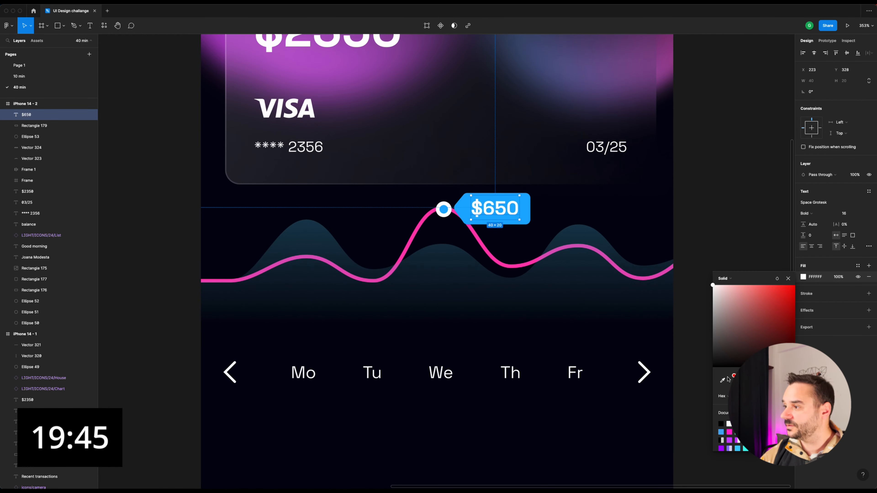
left_click(722, 380)
left_click(656, 232)
left_click(753, 182)
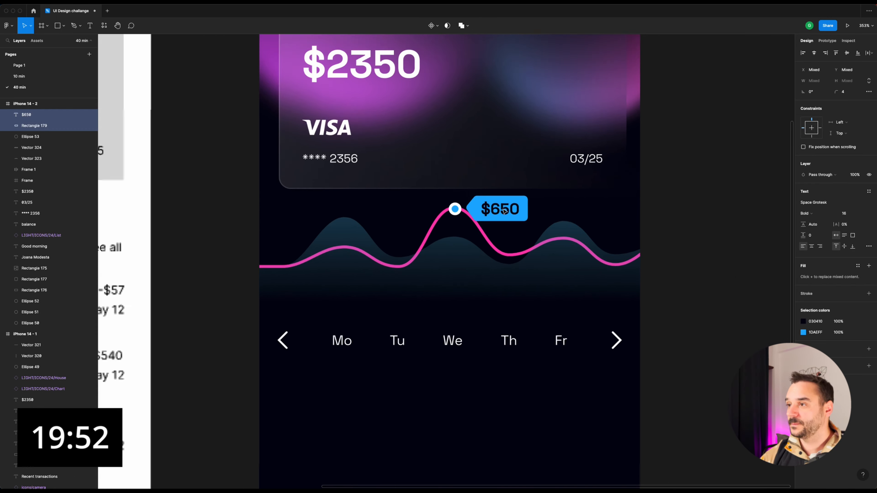
scroll(504, 211, "down", 4)
left_click(678, 212)
Move the pink line's layer above the blue wave area's layer.
scroll(504, 272, "up", 3)
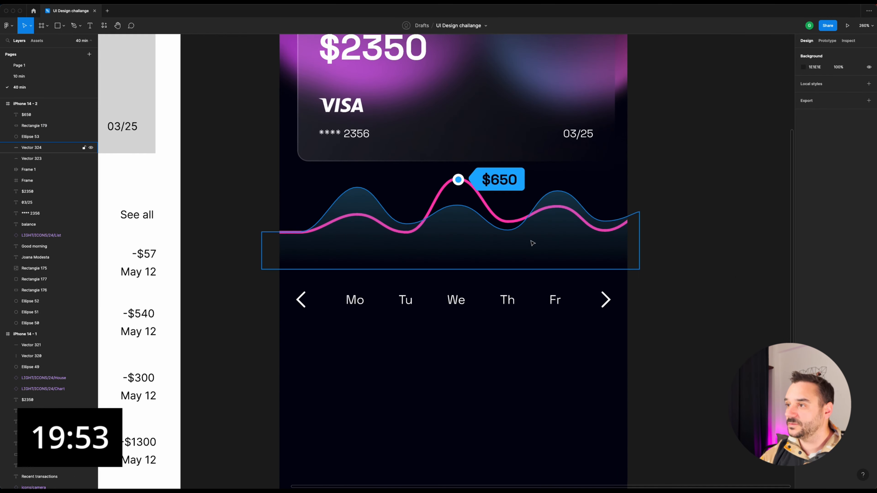
left_click(532, 242)
left_click_drag(66, 163, 61, 154)
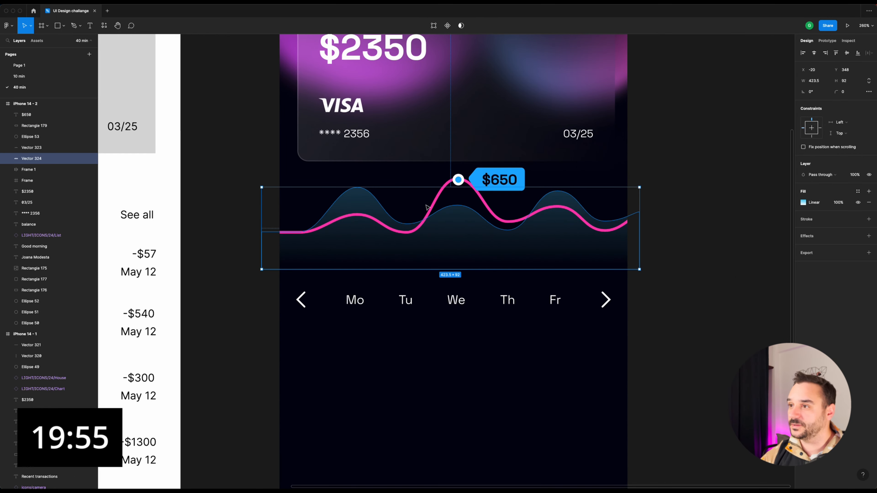
Duplicate the pink chart line and give the lower copy a layer blur of 20 as a glow.
left_click(80, 147)
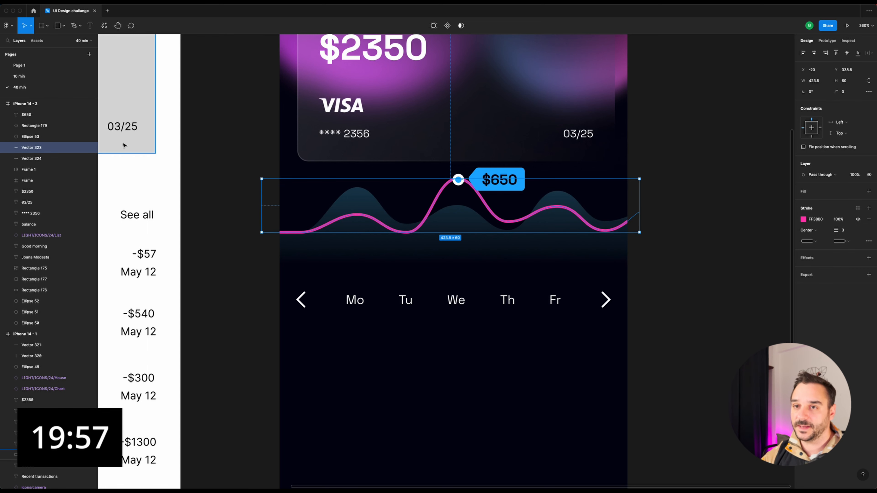
key("super+d")
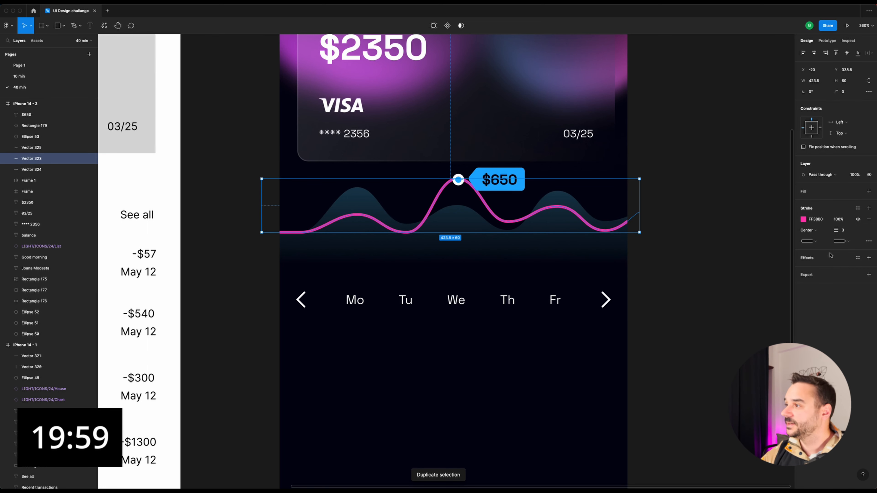
left_click(869, 258)
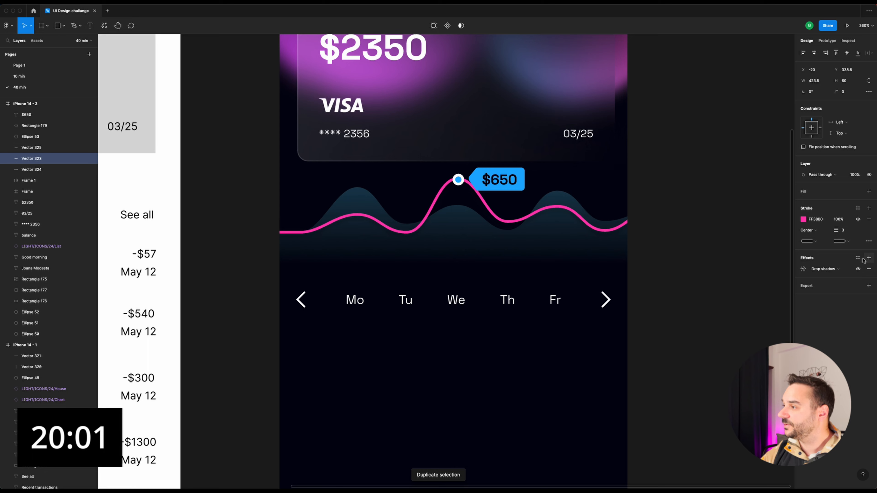
left_click(827, 268)
left_click(807, 274)
left_click(803, 270)
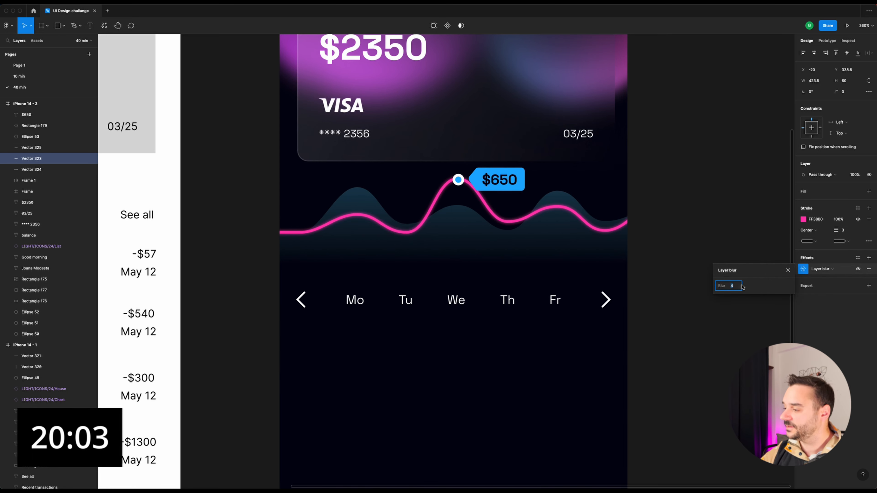
type("20")
scroll(552, 295, "down", 3)
Group the $650 text with its blue tag.
left_click_drag(636, 287, 391, 224)
left_click(601, 253)
scroll(487, 228, "up", 6)
left_click(562, 214, "shift")
key("super+g")
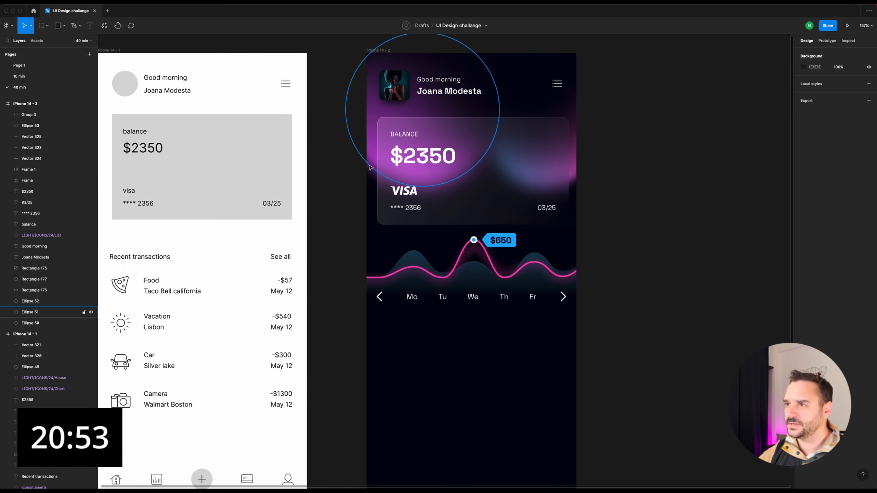
Change the gradient color of the large blurred ellipse behind the profile header and card, sampling the chart line's pink.
left_click(373, 158)
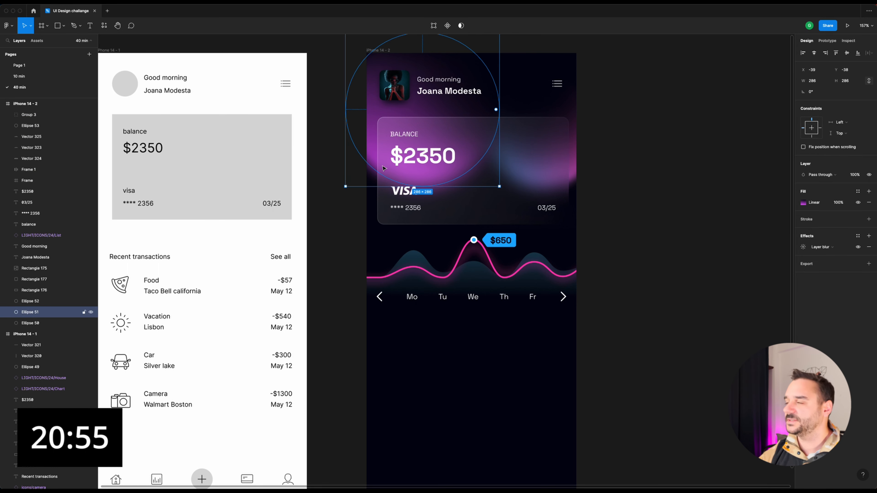
left_click(804, 203)
left_click(722, 331)
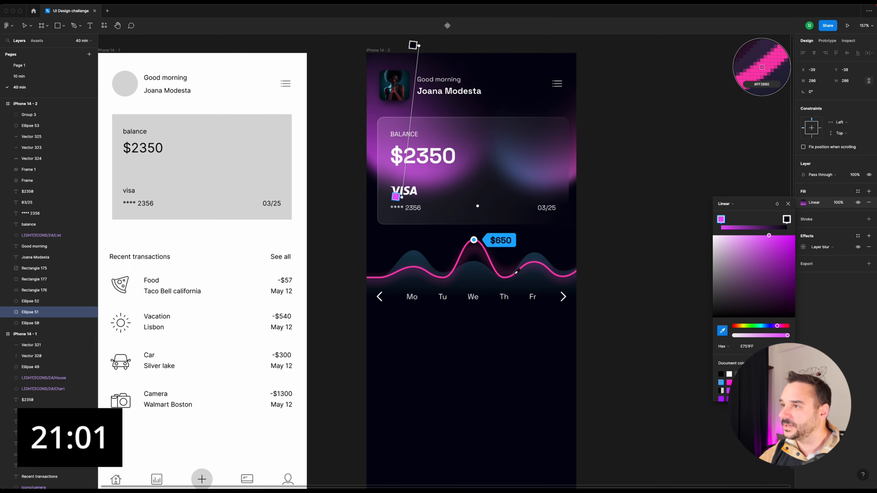
left_click(517, 272)
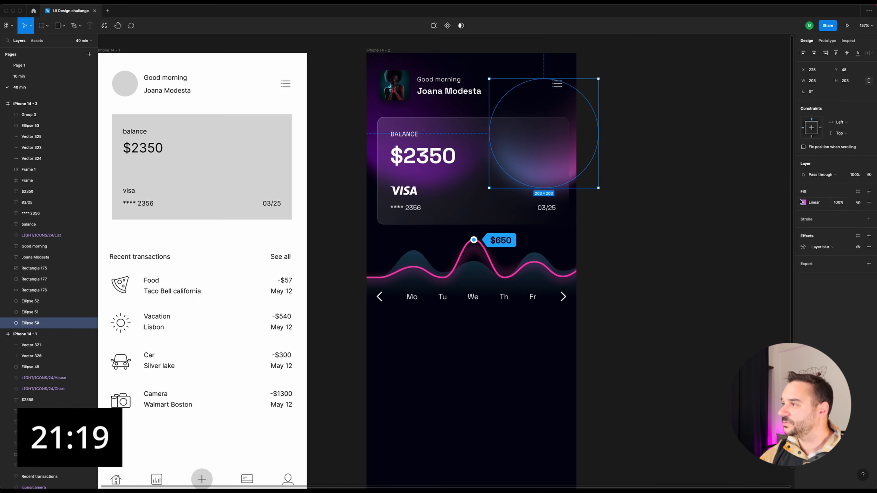
Adjust the smaller blurred ellipse's gradient behind the card to a stronger pink.
left_click(802, 202)
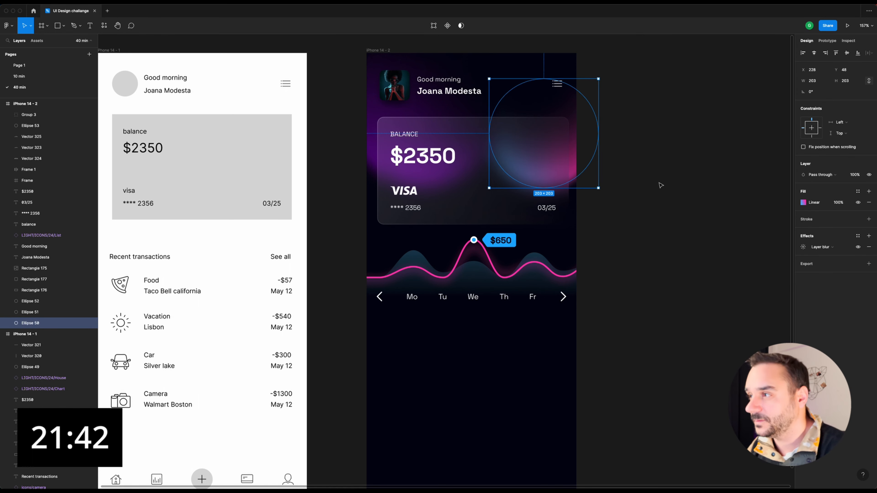
left_click(657, 171)
scroll(606, 192, "down", 3)
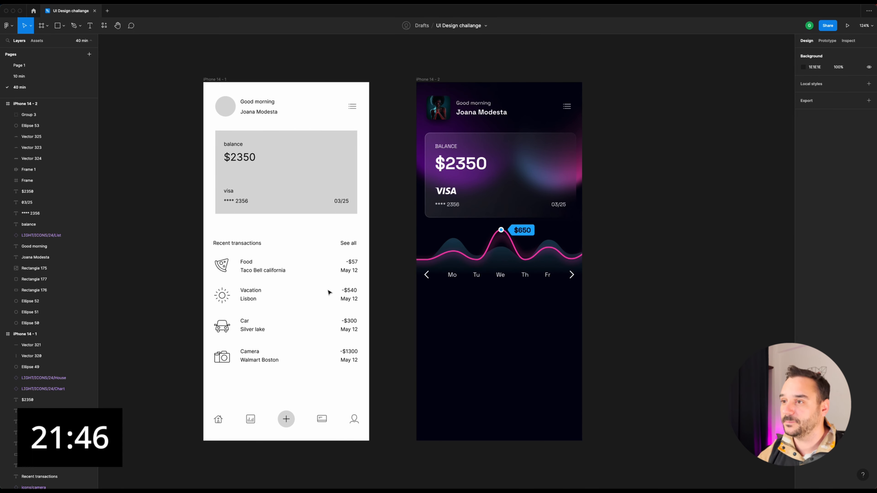
left_click(250, 263)
left_click(258, 244)
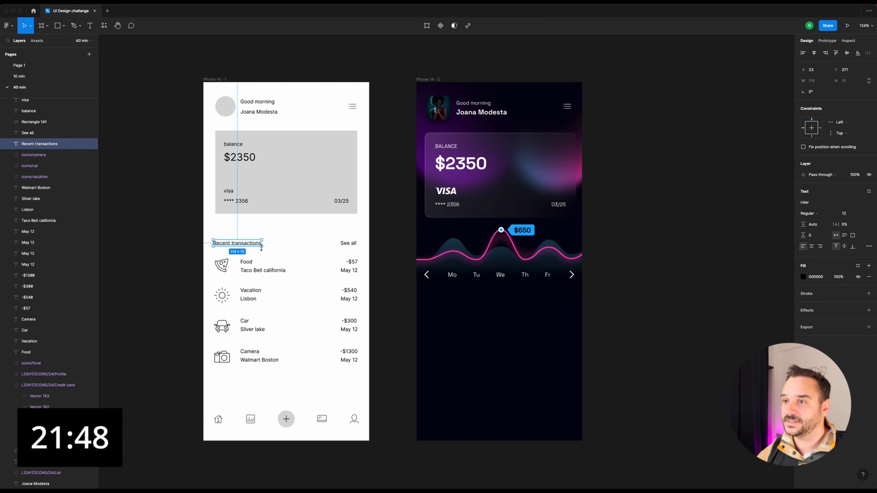
left_click(531, 316)
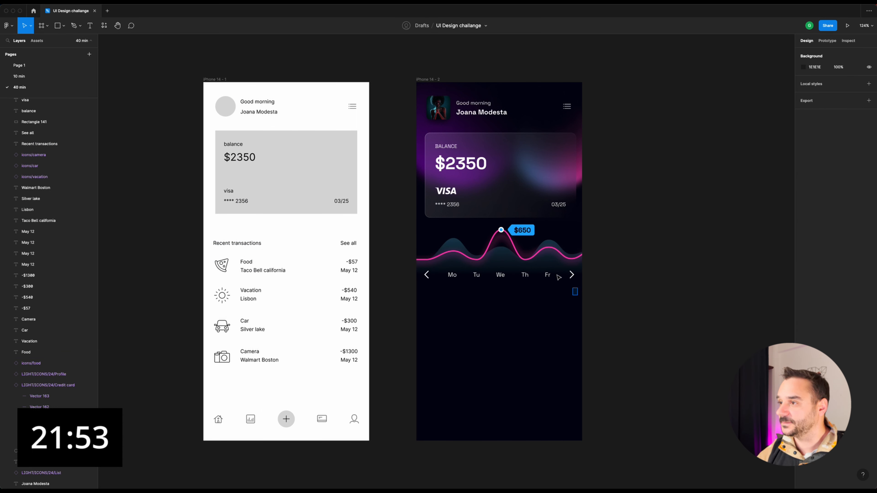
Try shifting the chart and the weekday row together, and undo the move.
left_click_drag(557, 275, 420, 225)
left_click_drag(526, 267, 529, 270)
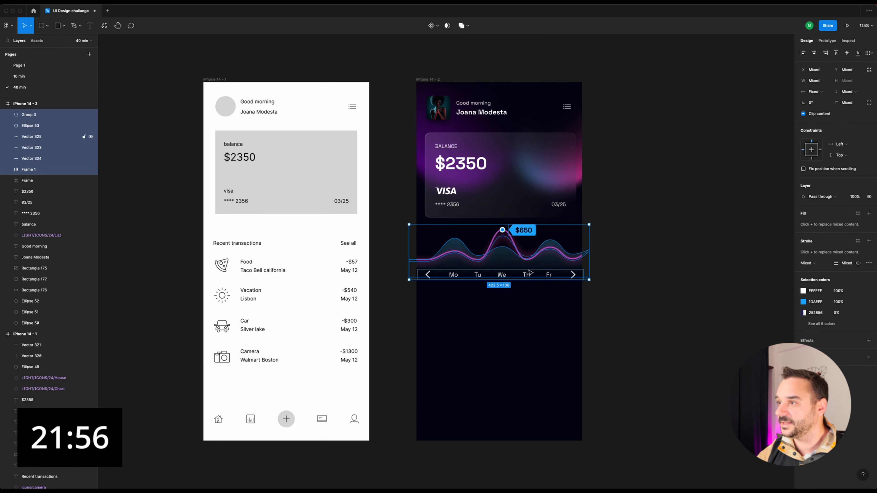
key("super+z")
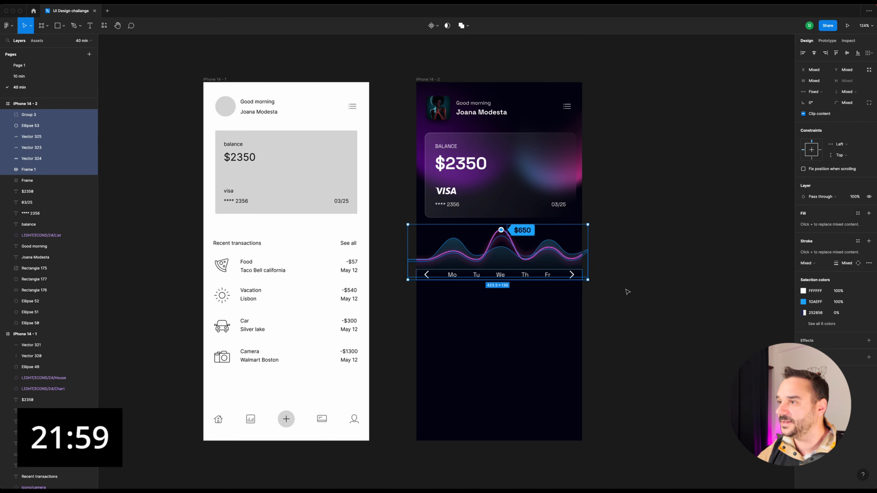
left_click_drag(572, 300, 446, 230)
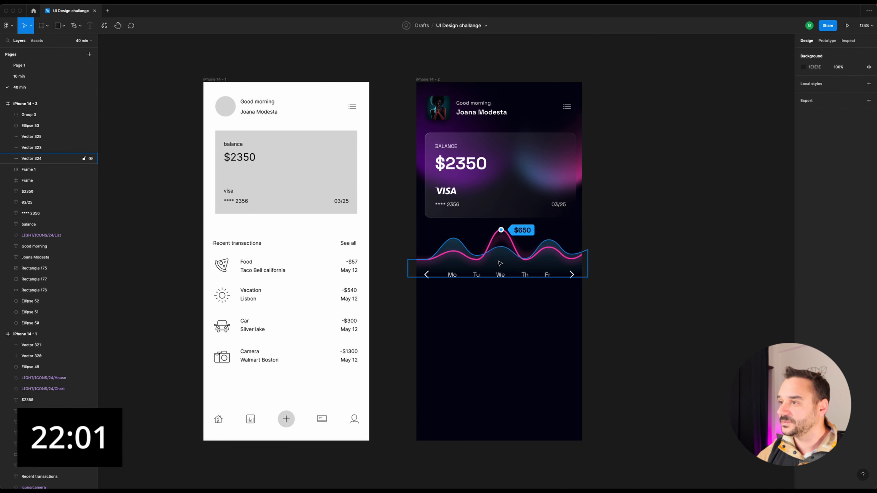
Set the blue wave area's layer opacity to 60%.
left_click(510, 266)
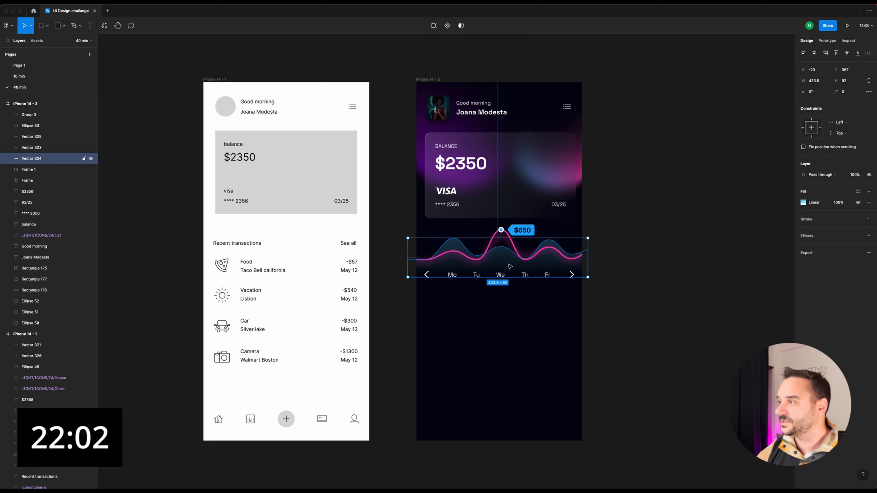
left_click(854, 175)
type("60")
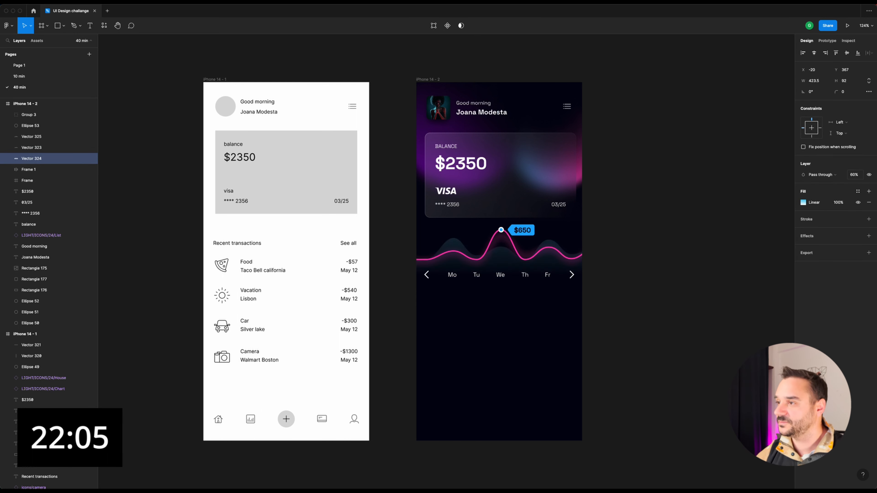
key("Return")
left_click(676, 201)
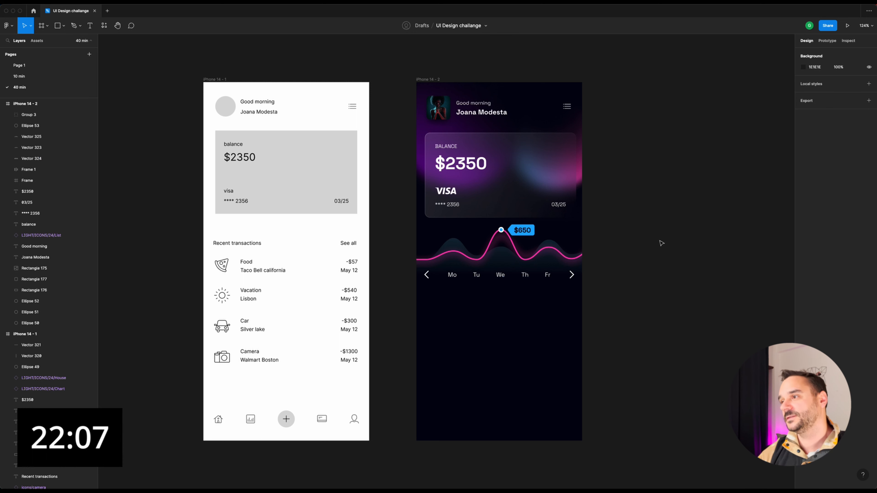
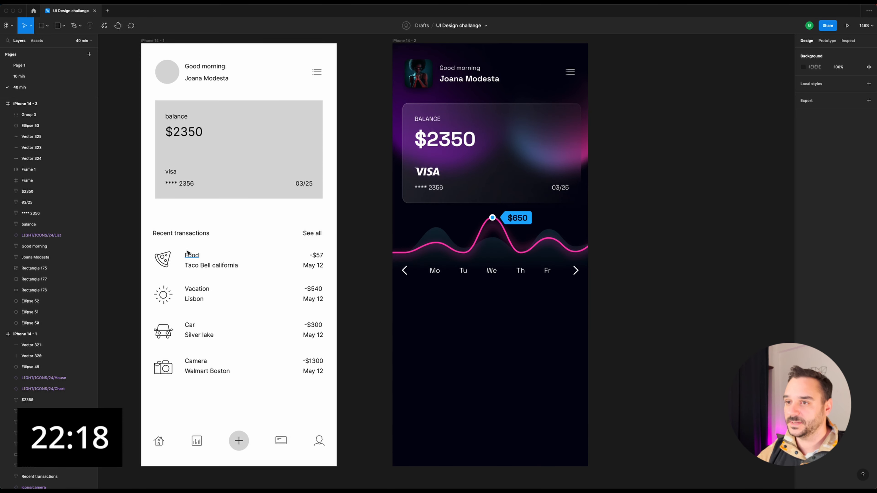
Copy the Food transaction row from the wireframe into the dark screen and place it below the weekday row.
left_click(189, 255)
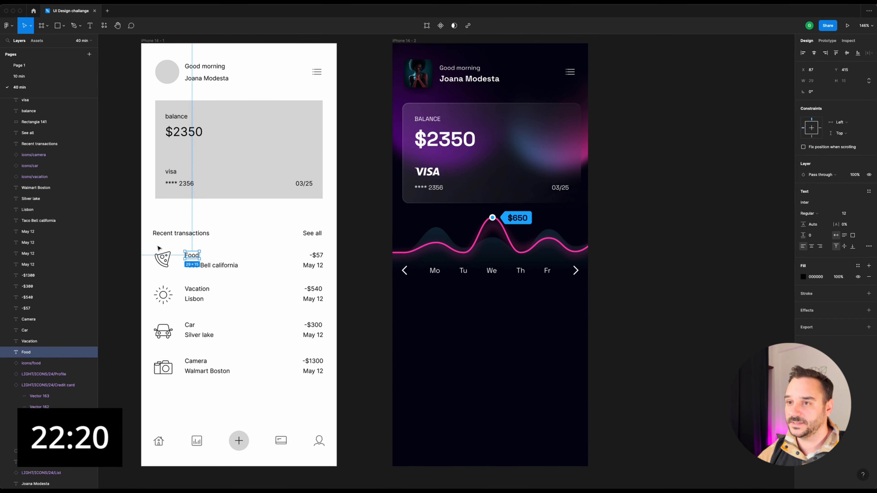
left_click_drag(155, 246, 324, 277)
key("ctrl+c")
scroll(449, 287, "down", 3)
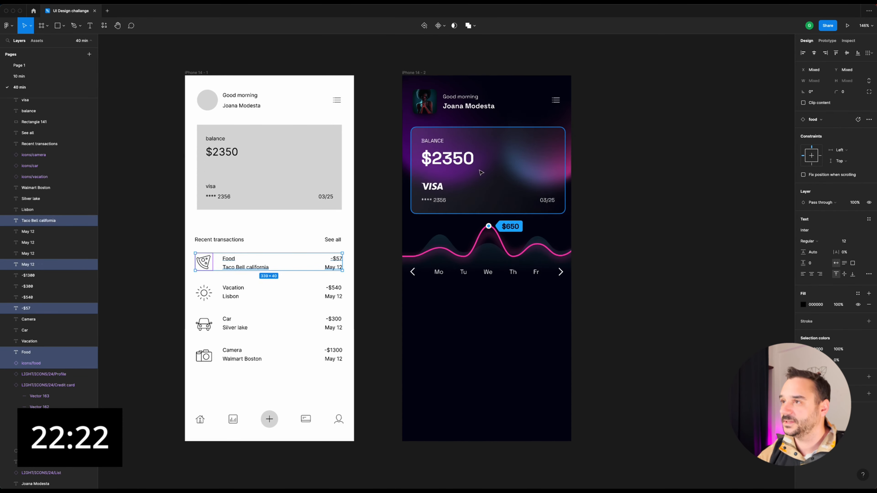
left_click(413, 41)
key("ctrl+v")
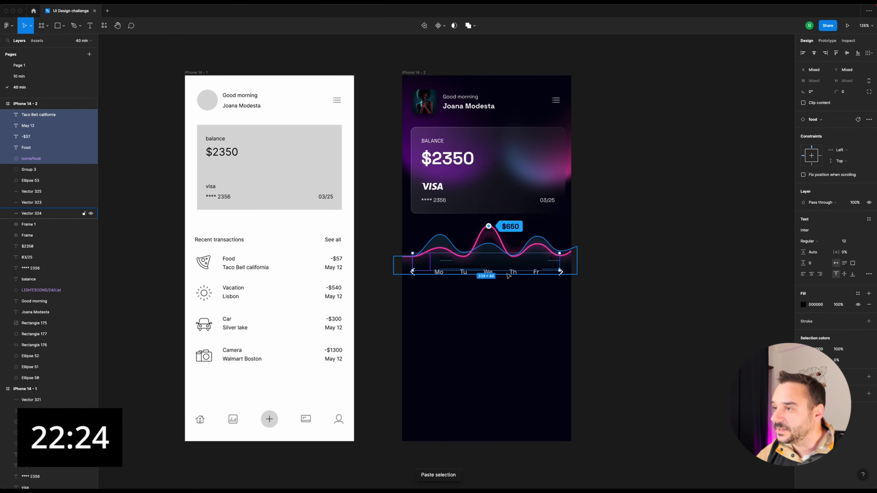
left_click_drag(500, 264, 505, 308)
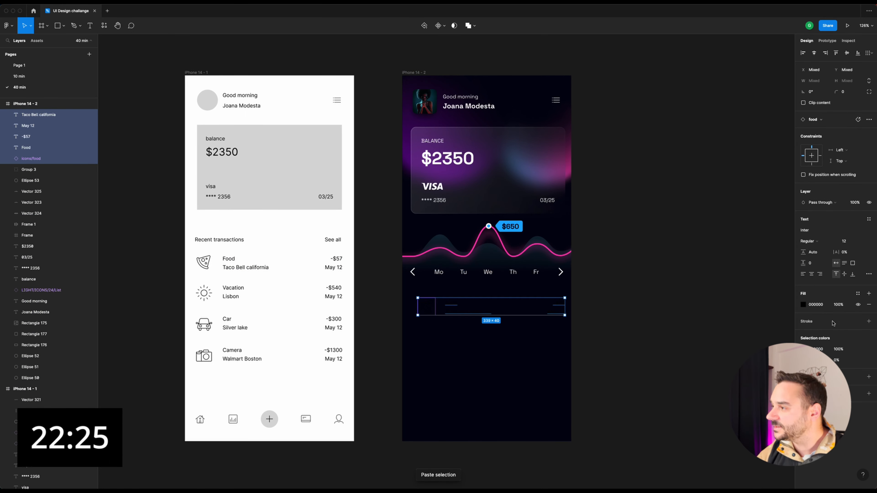
Recolour the copied Food row's content to white FFFFFF and set its four texts in Space Grotesk.
left_click(803, 305)
left_click(719, 317)
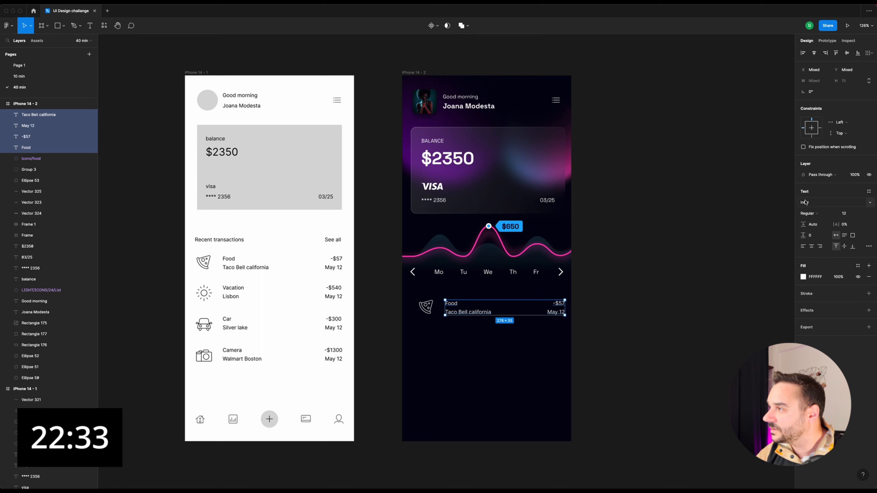
left_click(814, 203)
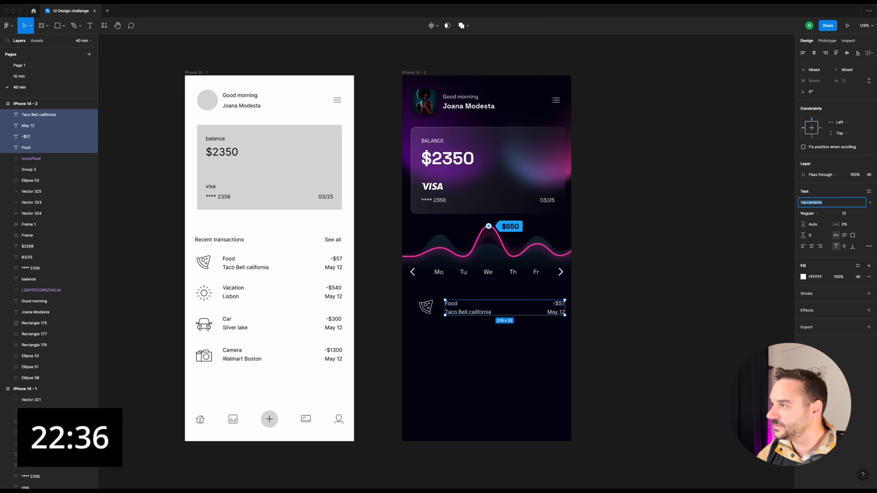
type("Space Grotesk")
key("Return")
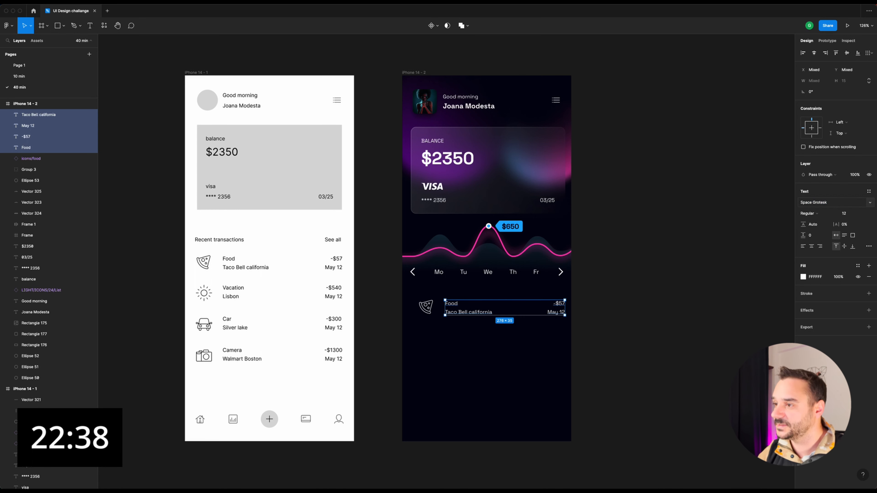
Set the Food title and the -$57 amount in the dark screen to size 16 and Bold.
left_click(621, 270)
left_click(559, 304)
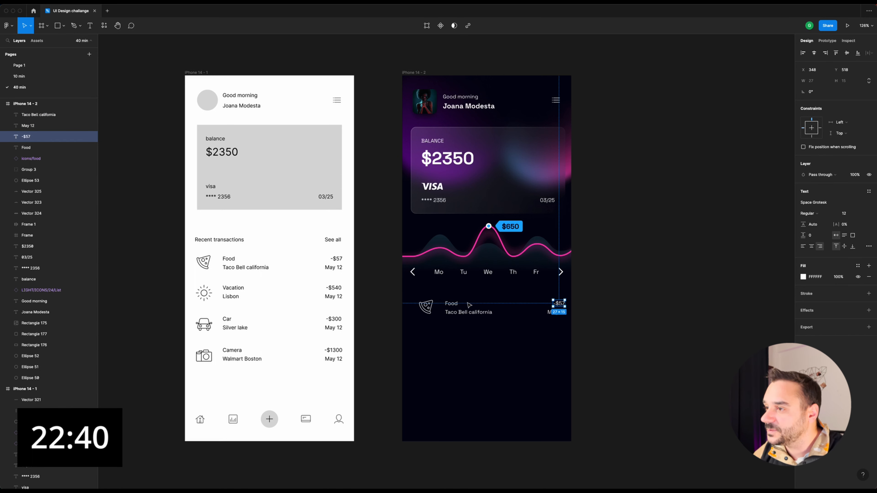
left_click(456, 305, "shift")
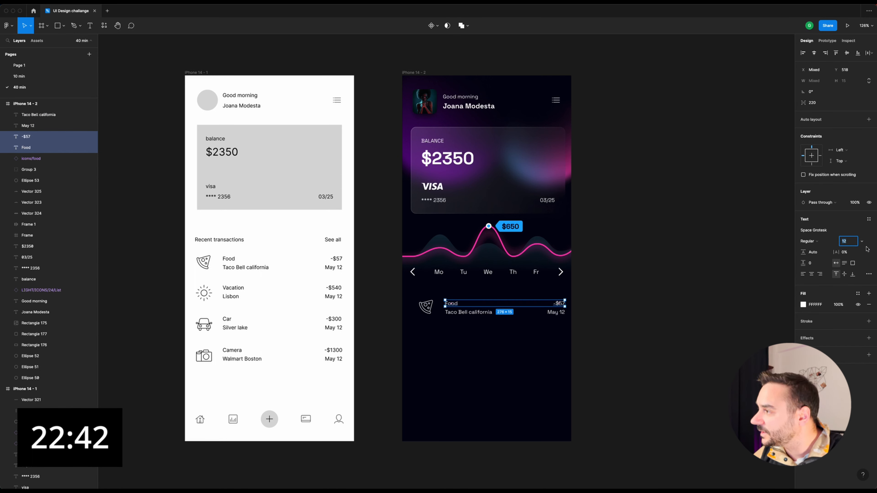
type("16")
key("Return")
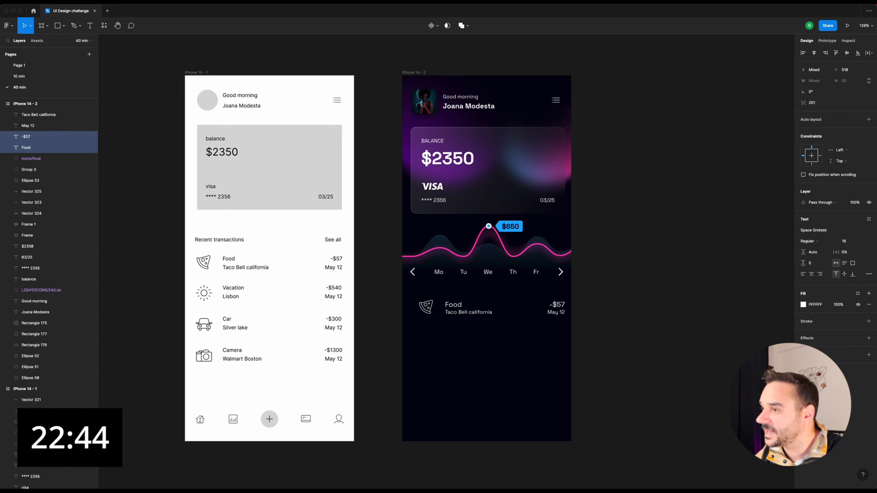
left_click(820, 240)
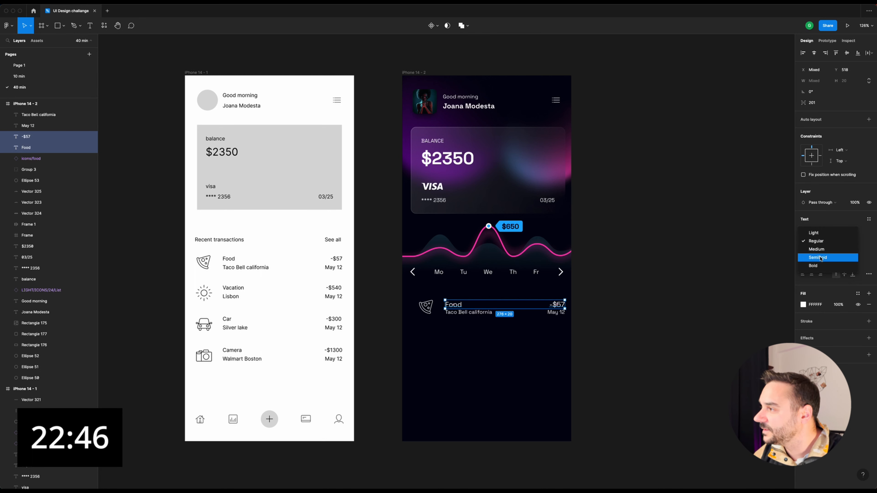
left_click(821, 266)
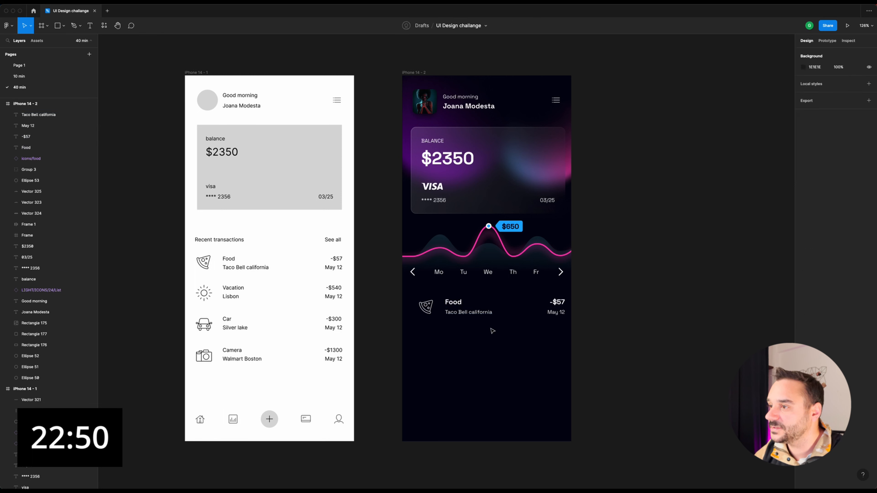
Put the Food title and subtitle into one vertical auto layout, and the amount and date into another.
left_click_drag(498, 328, 452, 300)
key("shift+a")
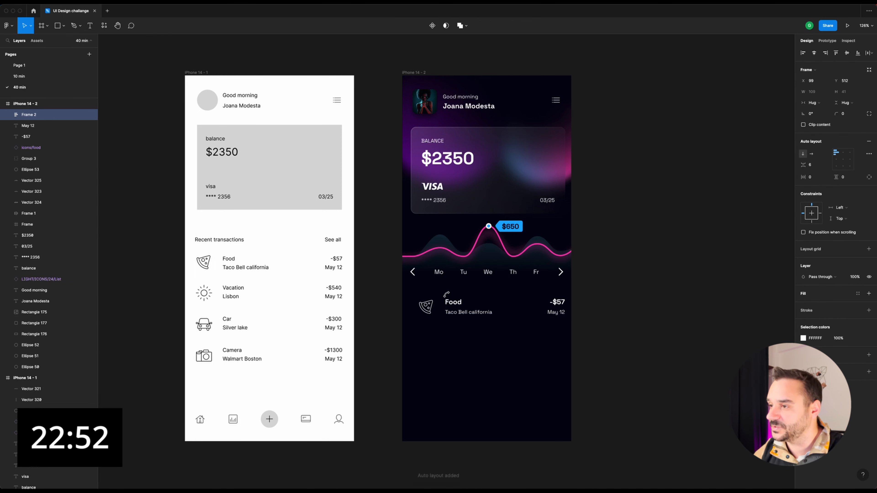
left_click_drag(568, 331, 539, 300)
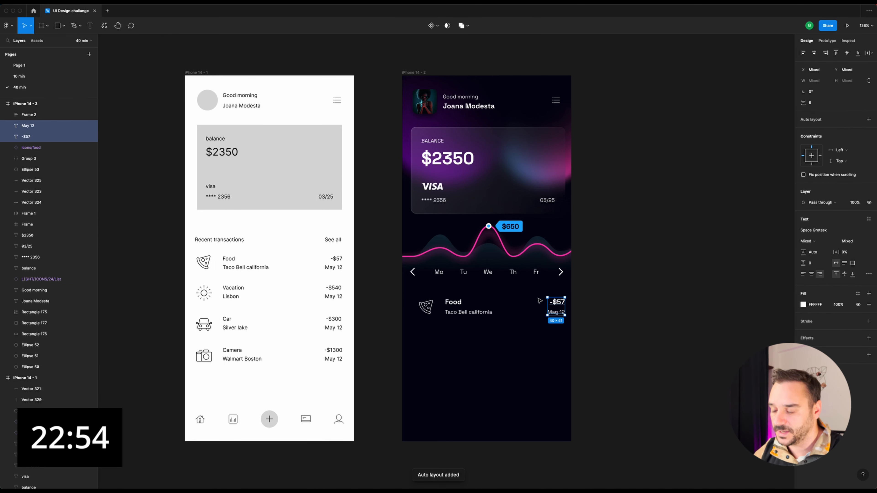
key("shift+a")
left_click(415, 356)
Group the pizza icon and its text in an auto layout with 12 px spacing, and wrap it with the amount in an outer auto-spaced one.
left_click_drag(493, 329, 416, 298)
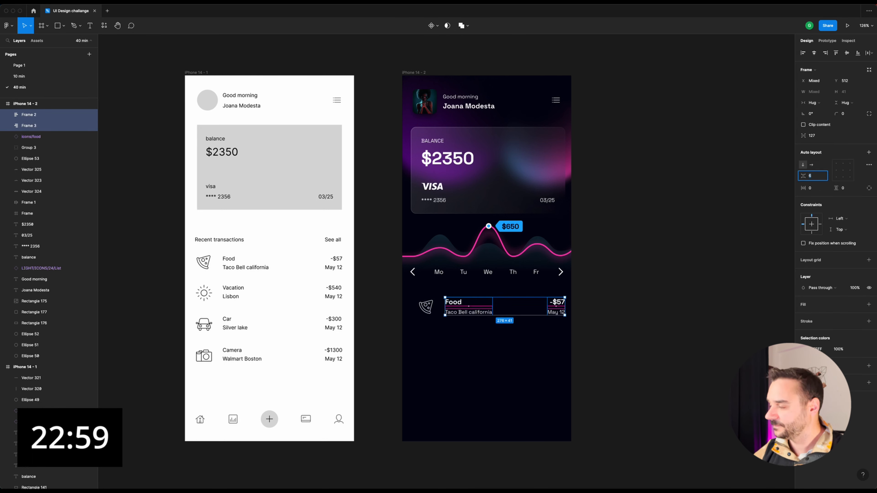
left_click_drag(494, 329, 417, 298)
key("shift+a")
left_click(814, 166)
left_click(556, 307, "shift")
key("shift+a")
left_click(869, 154)
left_click(773, 211)
Set the Food row frame's horizontal and vertical padding to 16.
left_click(817, 178)
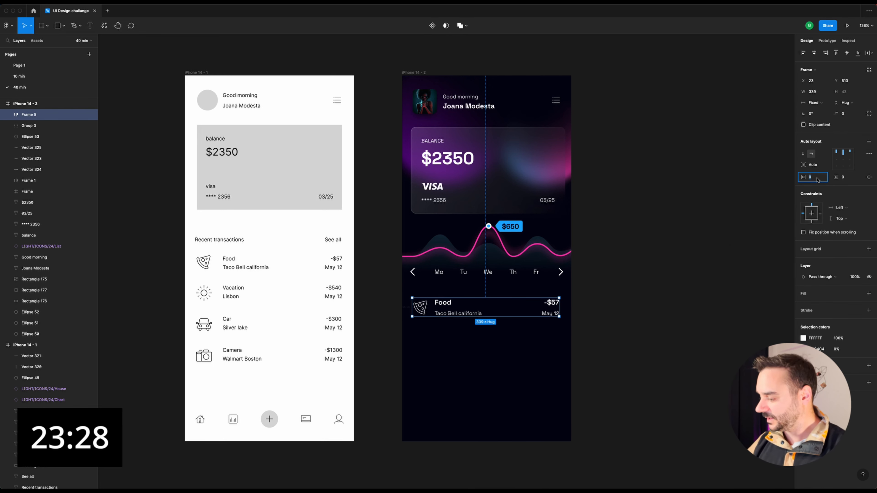
type("16")
key("Tab")
type("16")
key("Return")
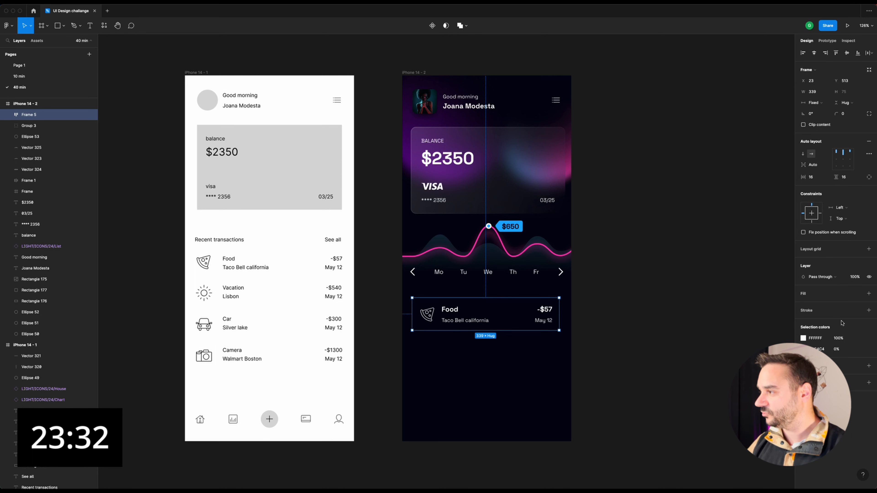
Add a 2 px inside stroke to the Food row frame and sample its colour from the pink glow at the card's edge.
left_click(869, 310)
type("2")
key("Return")
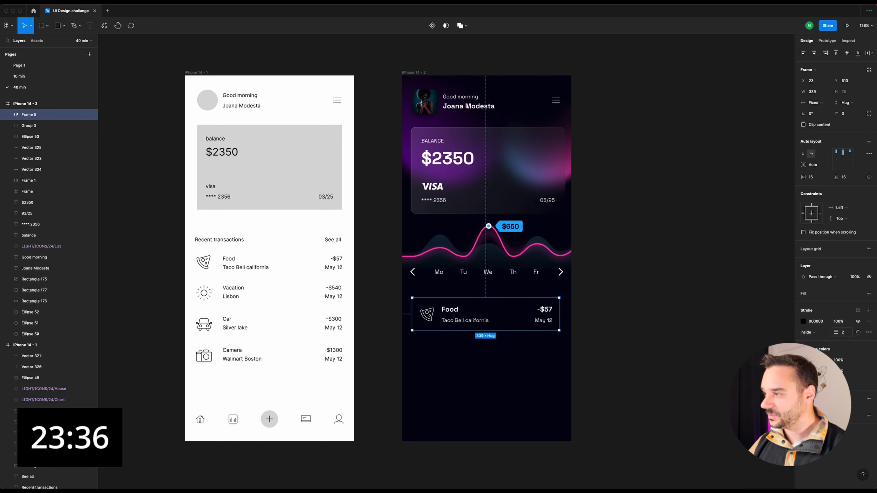
left_click(802, 322)
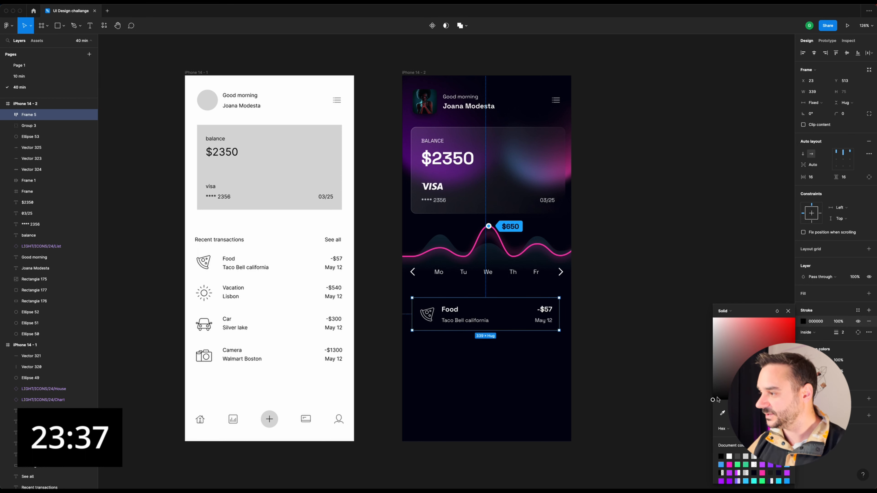
left_click(722, 413)
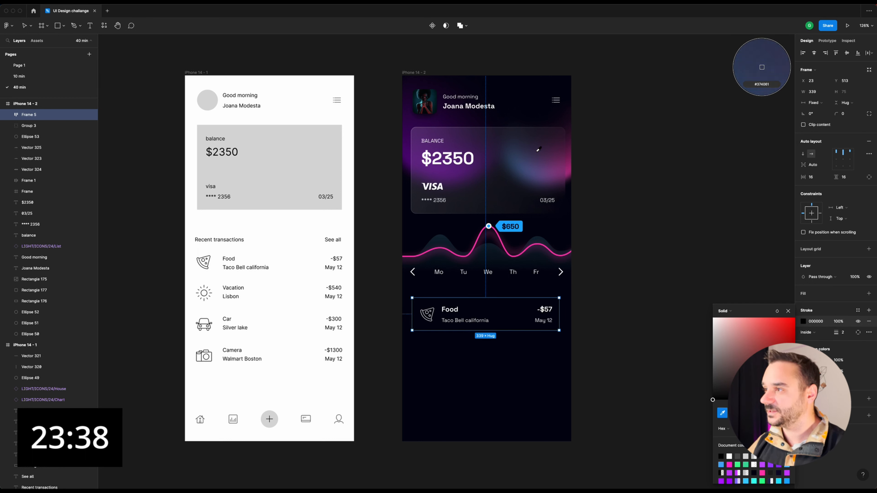
left_click(569, 155)
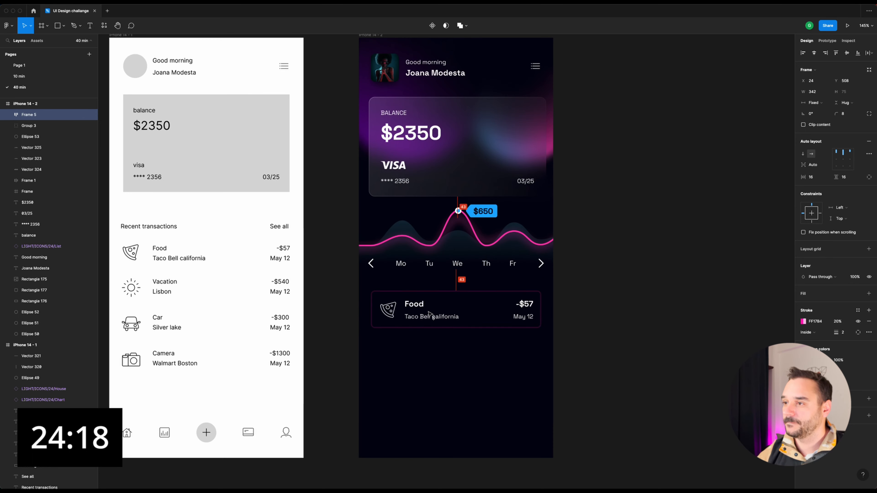
Copy the Recent transactions and See all labels from the wireframe into the dark screen, moving the Food row down to fit them above it.
left_click(447, 359)
left_click(164, 229)
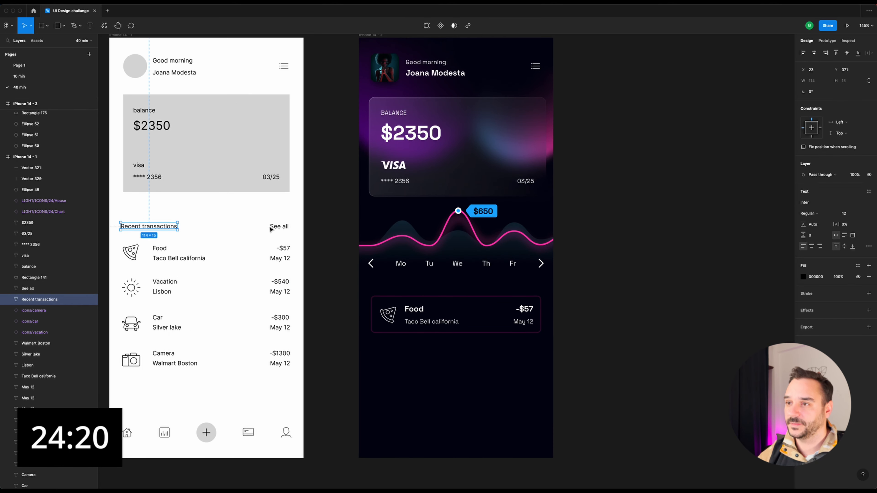
left_click(277, 227, "shift")
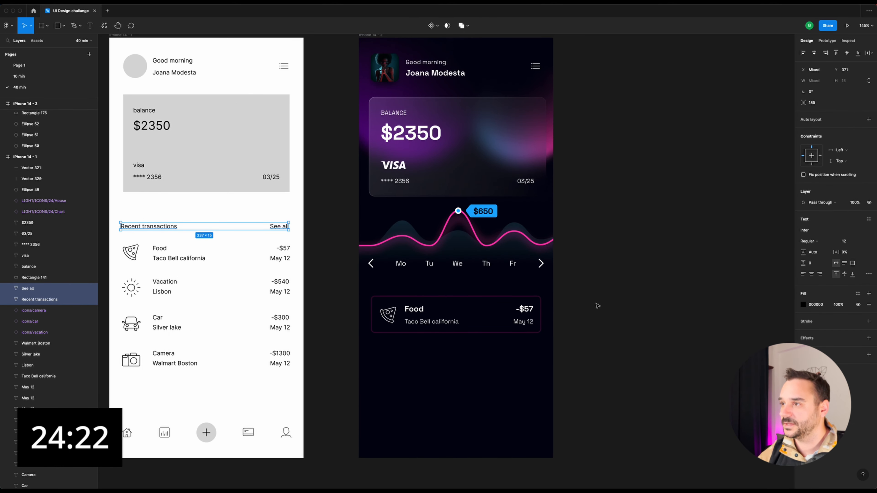
scroll(598, 306, "up", 2)
left_click(628, 337)
left_click(475, 345)
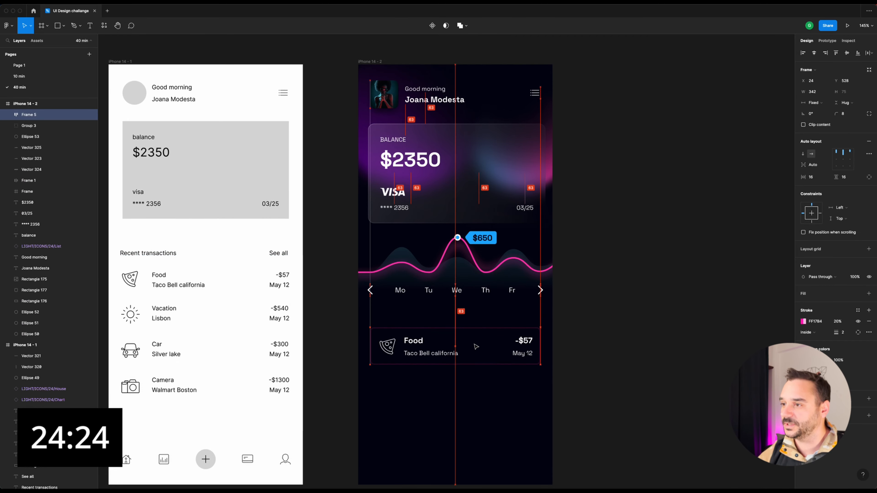
left_click(593, 329)
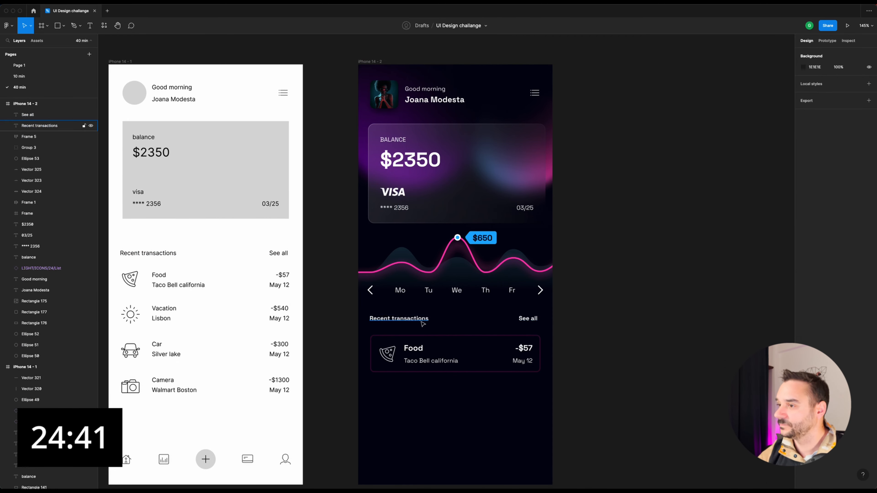
Set the Recent transactions heading to size 16 and colour the See all label with the chart line's pink.
left_click(421, 320)
left_click(847, 241)
type("16")
left_click(528, 318)
left_click(803, 278)
left_click(722, 380)
left_click(513, 258)
Put the Recent transactions and See all labels into one horizontal auto layout and adjust its advanced layout setting.
left_click_drag(390, 308, 555, 328)
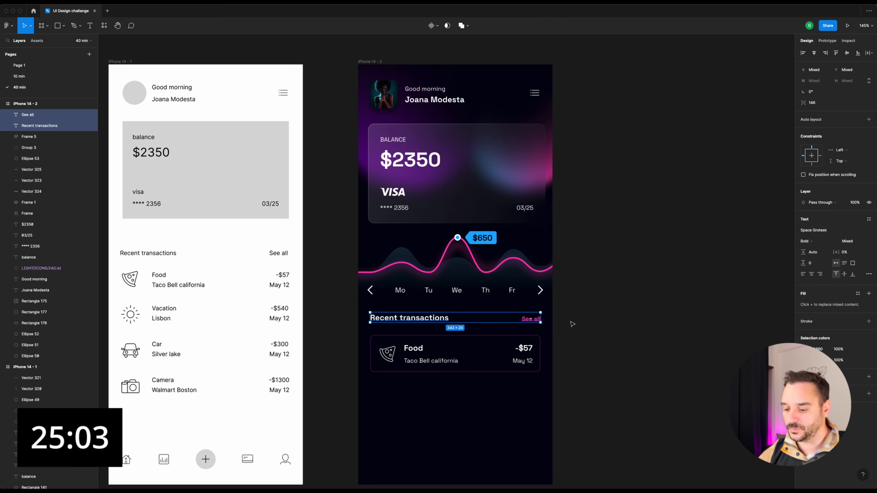
key("shift+a")
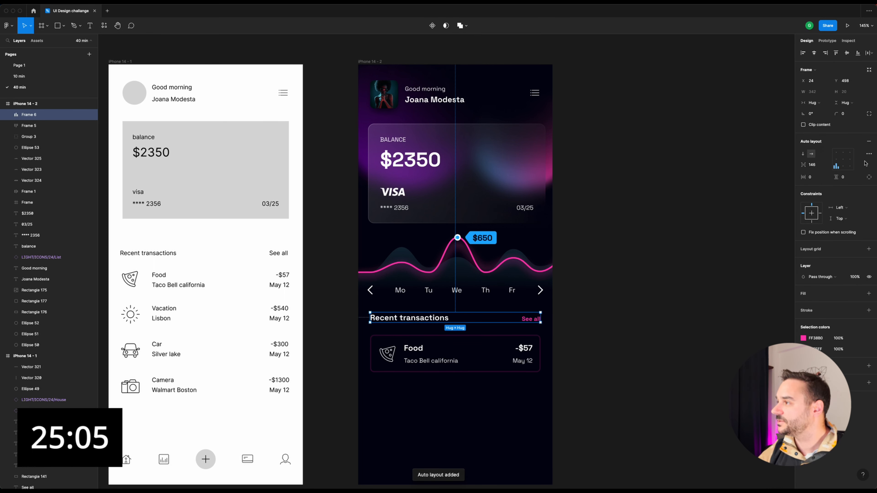
left_click(868, 153)
left_click(779, 206)
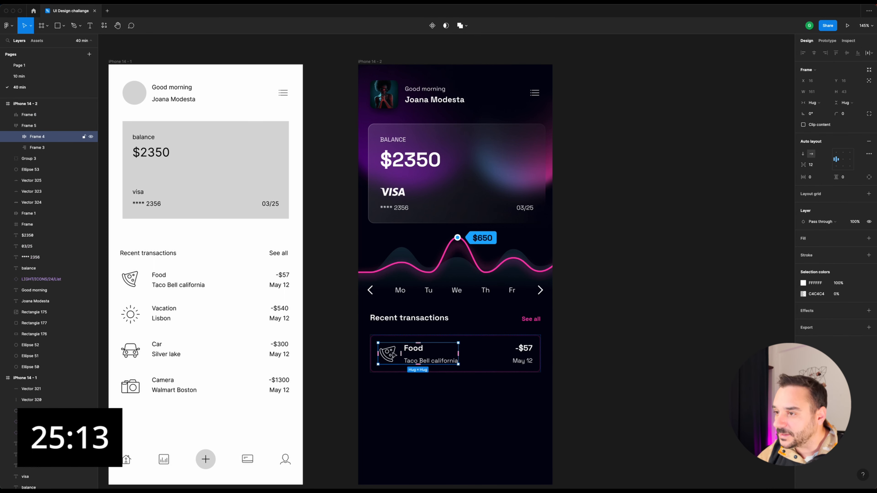
Colour the Food row's pizza icon purple and change the row's stroke to FFFFFF at 10% opacity.
double_click(392, 353)
left_click(803, 247)
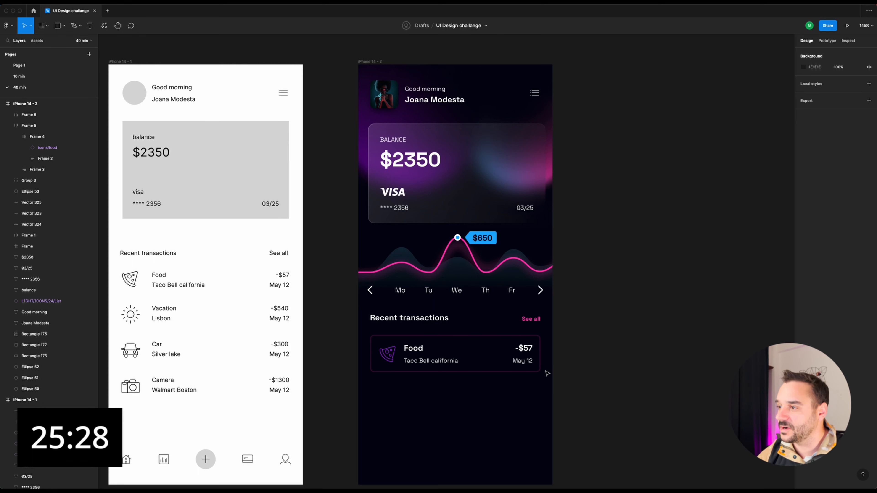
left_click(534, 359)
left_click(802, 322)
left_click(815, 322)
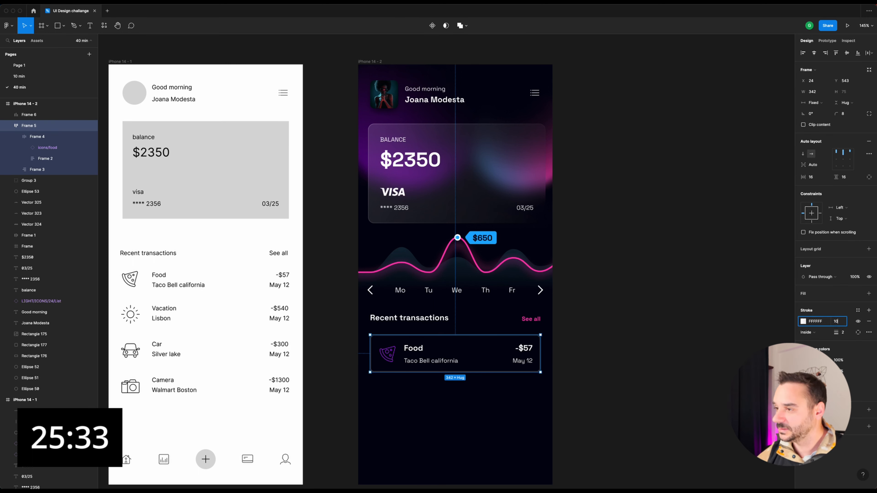
type("fff")
key("Return")
Move the Food row up so it sits 16 px below the Recent transactions heading.
left_click(604, 342)
scroll(475, 340, "down", 1)
left_click(470, 337)
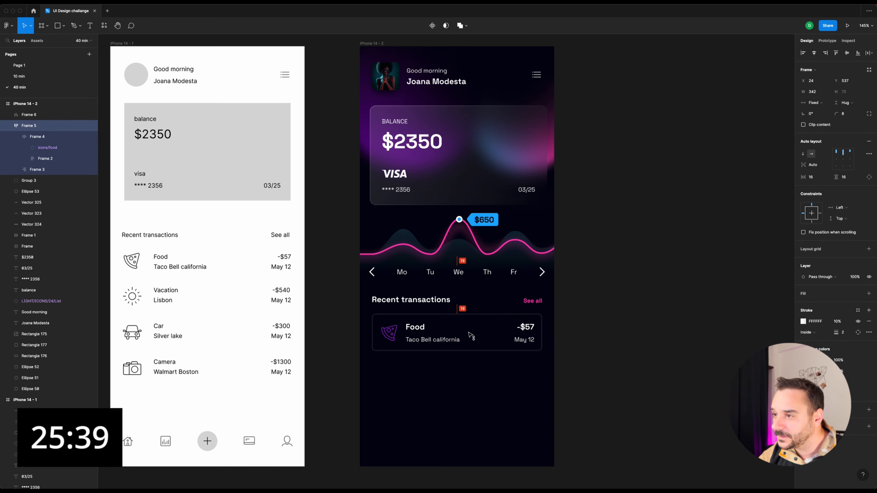
left_click(594, 330)
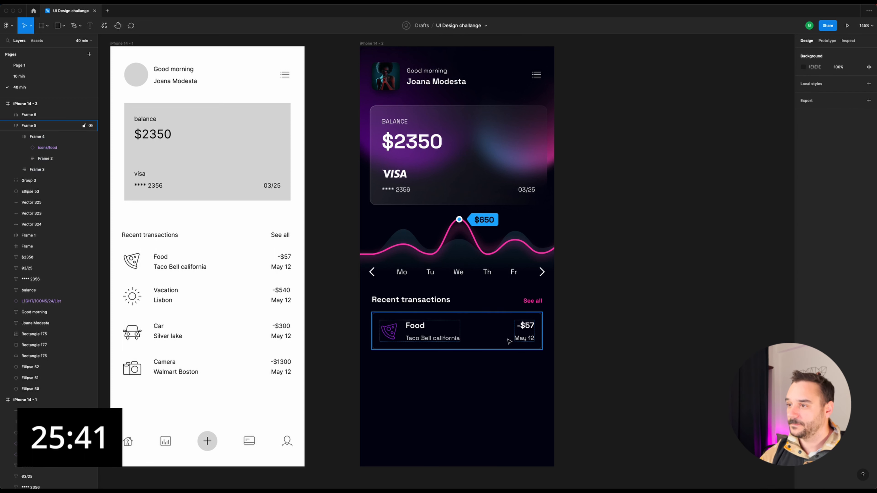
Duplicate the Food row and place the copy 16 px below the original.
left_click(480, 327)
left_click_drag(480, 326, 480, 371)
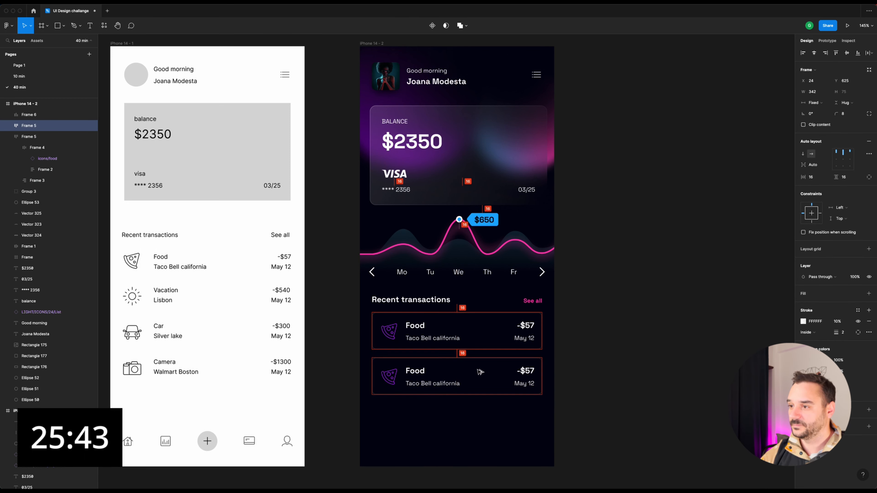
left_click(613, 350)
Change the second transaction row's texts to Vacation, Lisbon, -$540 and May 11.
left_click(415, 372, "super")
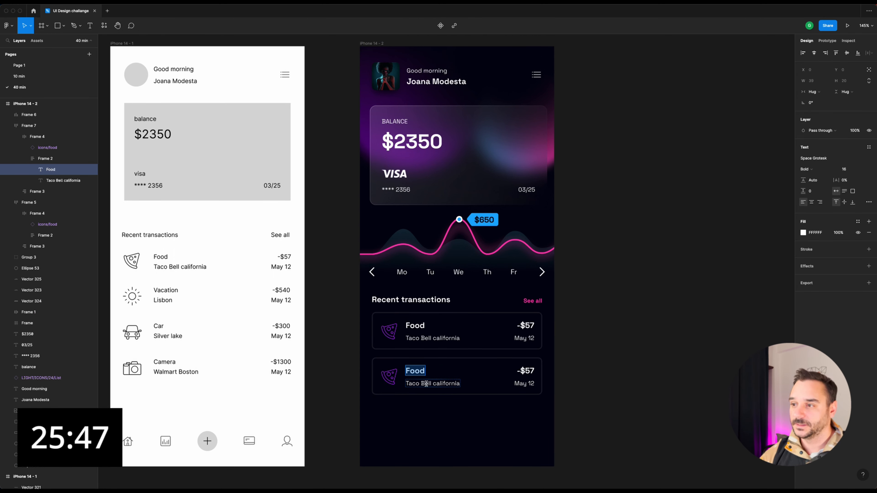
left_click(651, 389)
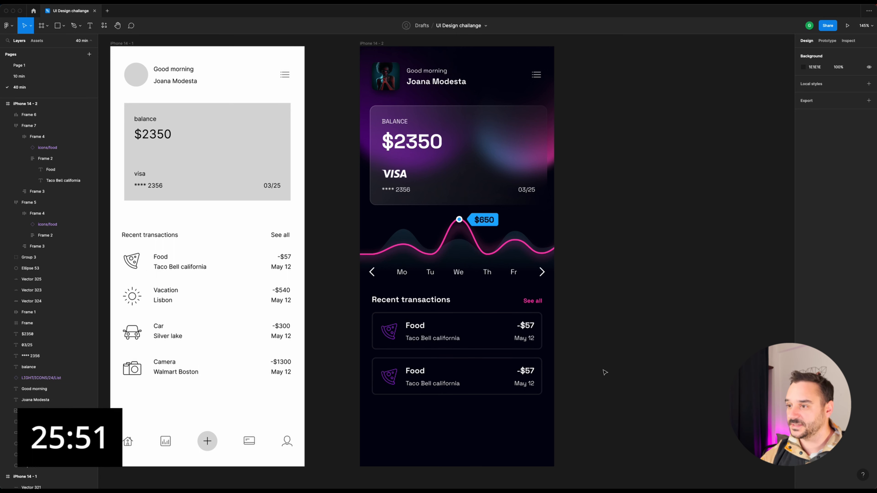
double_click(415, 370)
type("Vacation")
double_click(422, 383)
type("Lisbon")
double_click(525, 371)
type("-$540")
double_click(524, 383)
type("May 11")
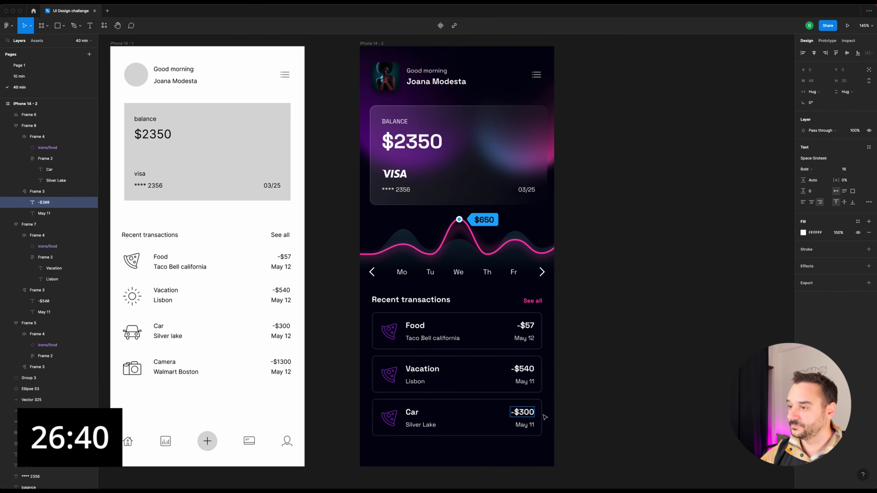
Set the Car row's date to May 10 and give the row a blue car icon.
double_click(525, 424)
type("May 10")
double_click(388, 418)
left_click(803, 247)
left_click(628, 235)
scroll(625, 323, "down", 2)
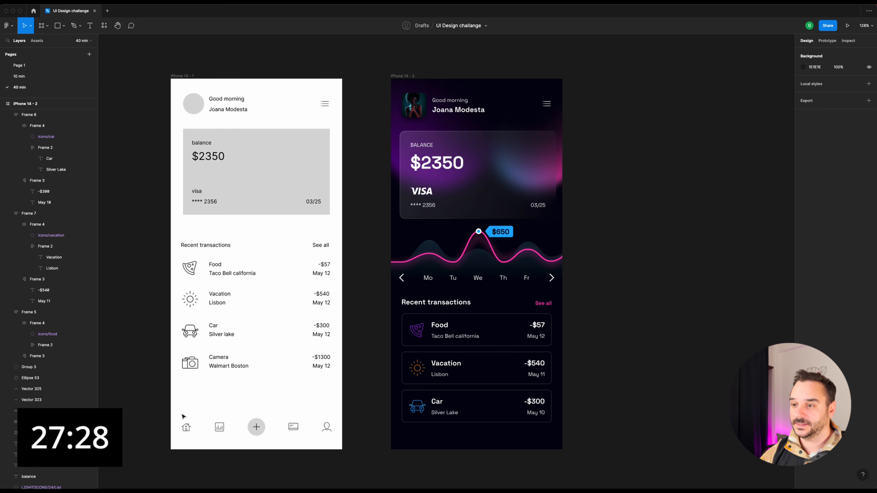
Duplicate the wireframe's bottom navigation icons and plus button, placing the copy on the empty canvas beside the dark screen.
left_click_drag(177, 412, 335, 446)
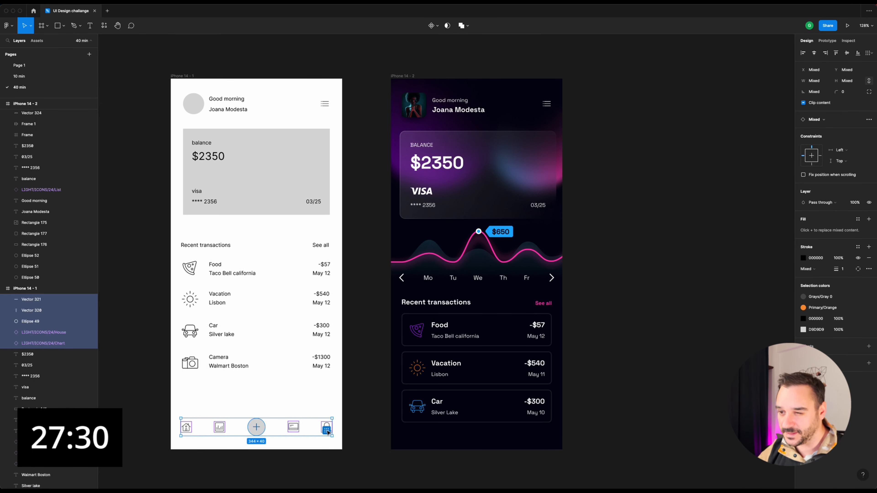
left_click(260, 404)
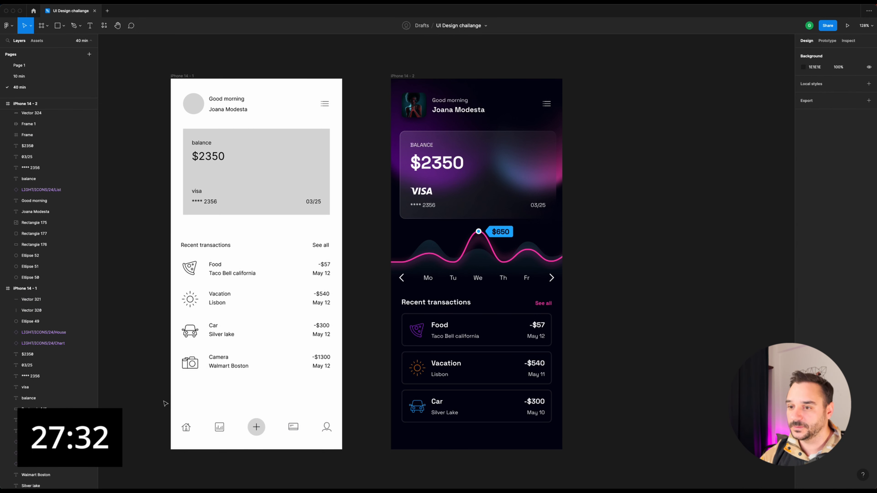
left_click_drag(178, 402, 344, 451)
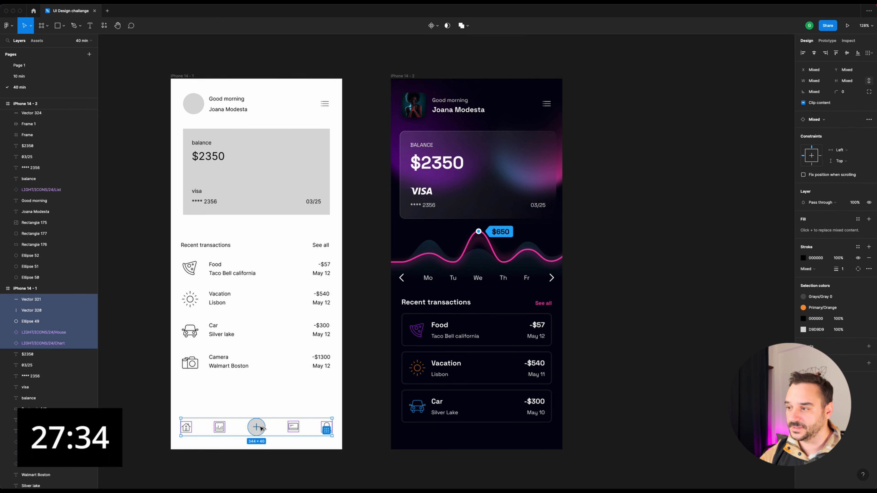
left_click_drag(262, 414, 670, 414)
scroll(669, 414, "right", 5)
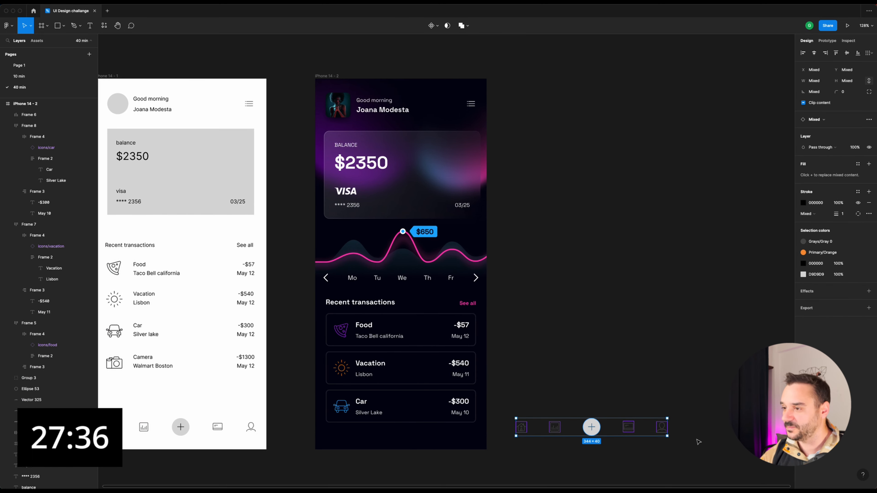
Move the Car row out of the dark screen and place the copied navigation icons near the bottom of that screen.
left_click(345, 378)
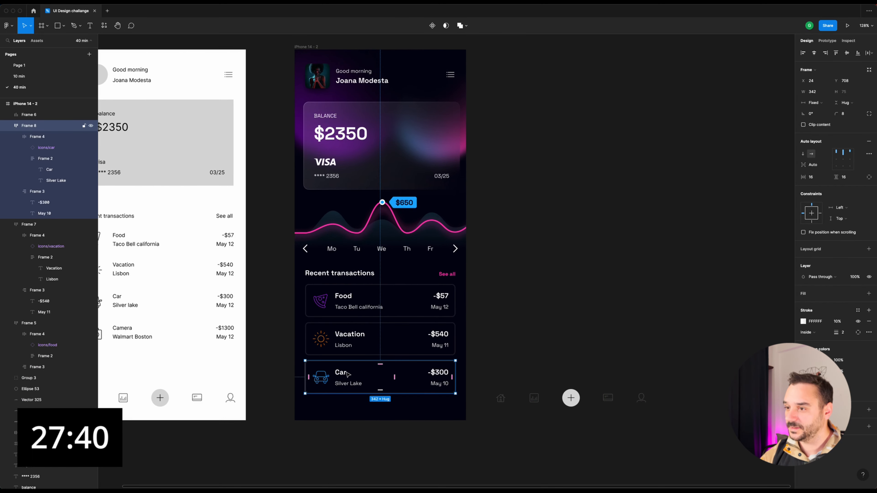
left_click_drag(347, 374, 526, 284)
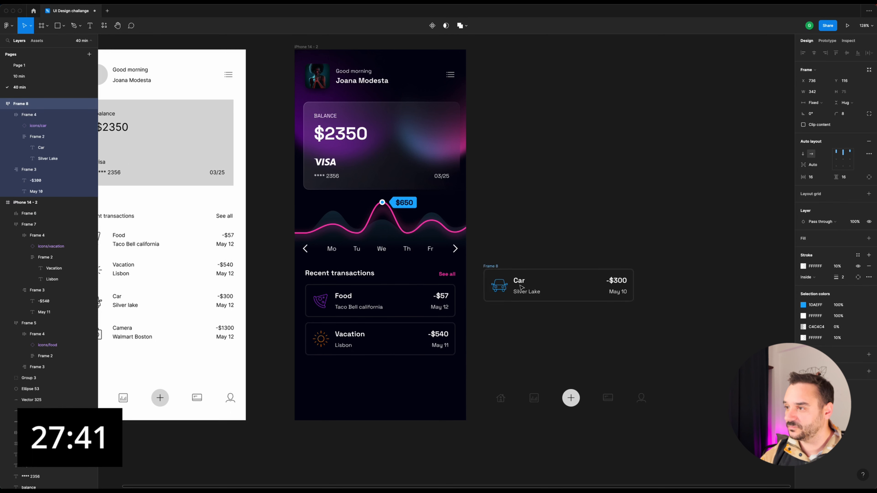
left_click(537, 355)
left_click_drag(477, 365, 677, 422)
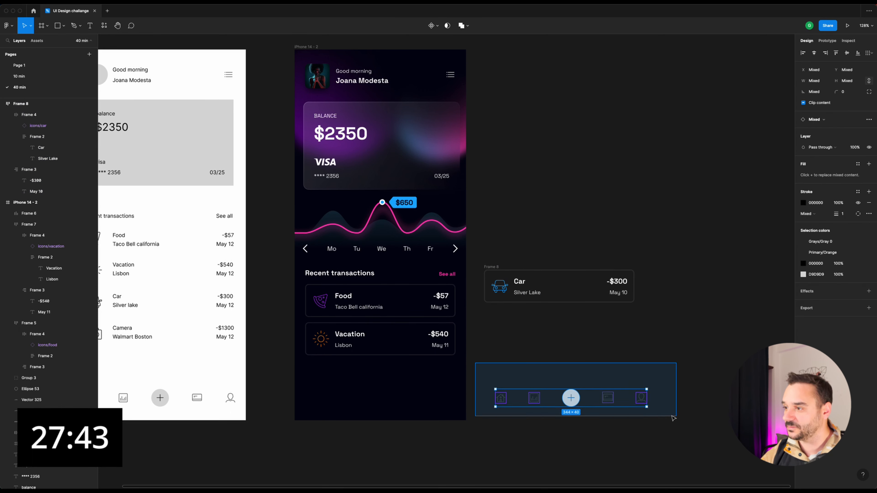
left_click_drag(574, 401, 383, 394)
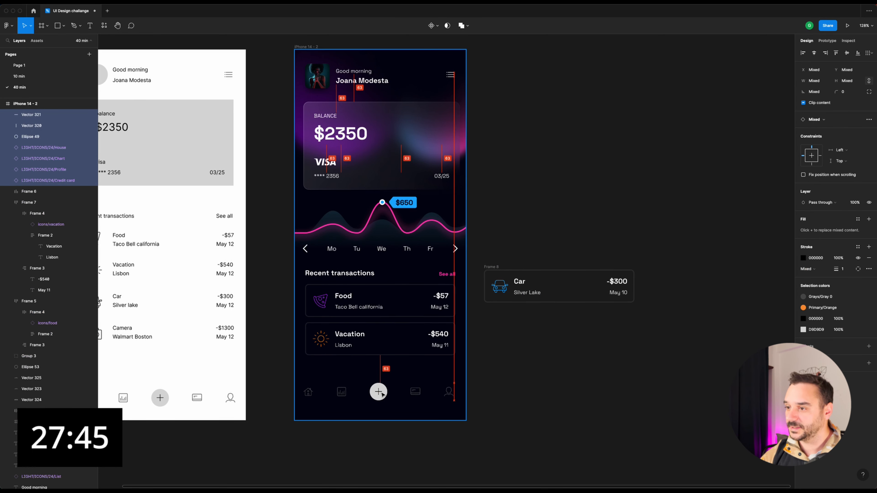
Recolor the home, chart, credit card and profile navigation icons to white (FFFFFF), detaching their gray color style.
left_click(401, 425)
left_click_drag(302, 373, 346, 408)
left_click_drag(403, 375, 460, 413)
left_click(803, 325)
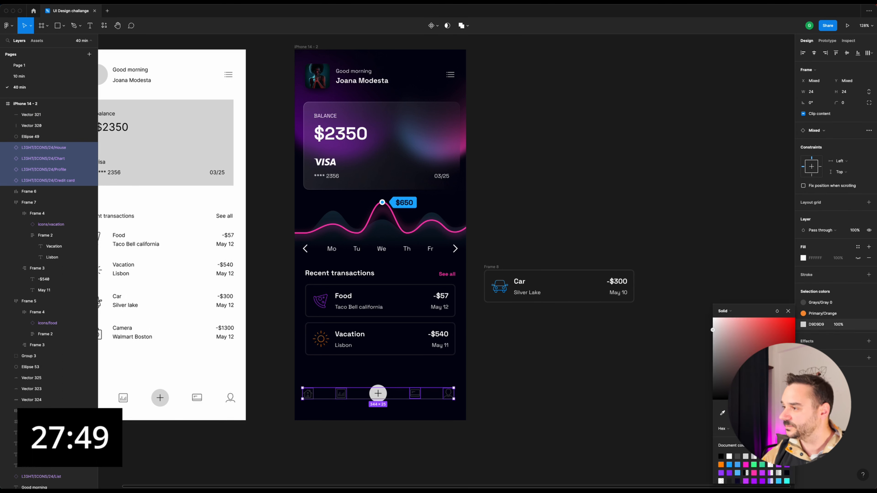
left_click_drag(716, 330, 661, 280)
left_click(857, 302)
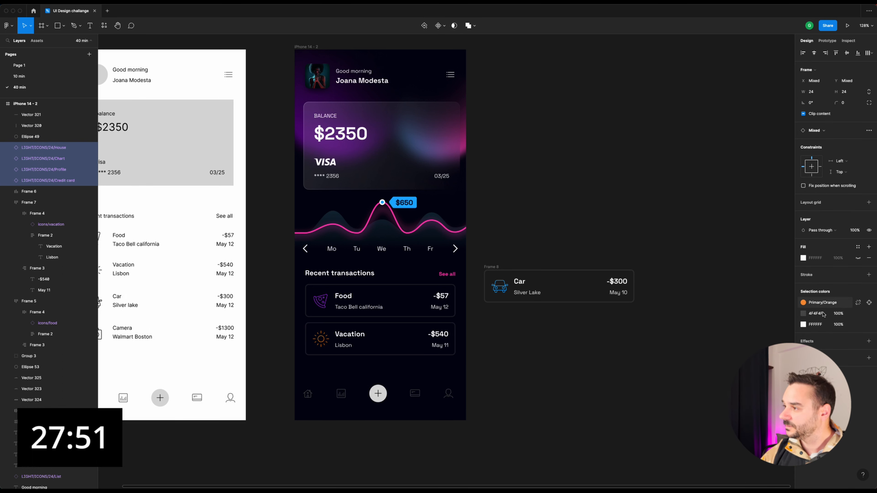
left_click(803, 313)
left_click_drag(723, 337, 642, 265)
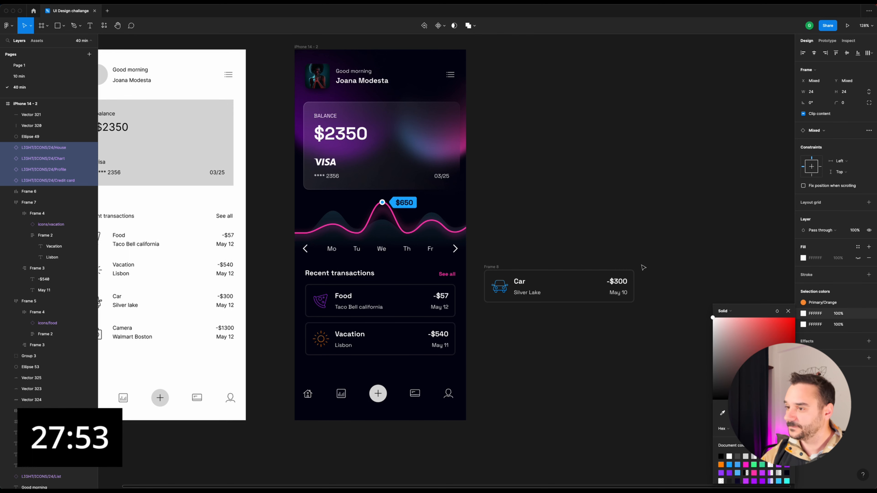
left_click(584, 393)
Draw a 390 × 78 px rectangle across the full width of the dark screen's bottom edge.
scroll(352, 430, "up", 5)
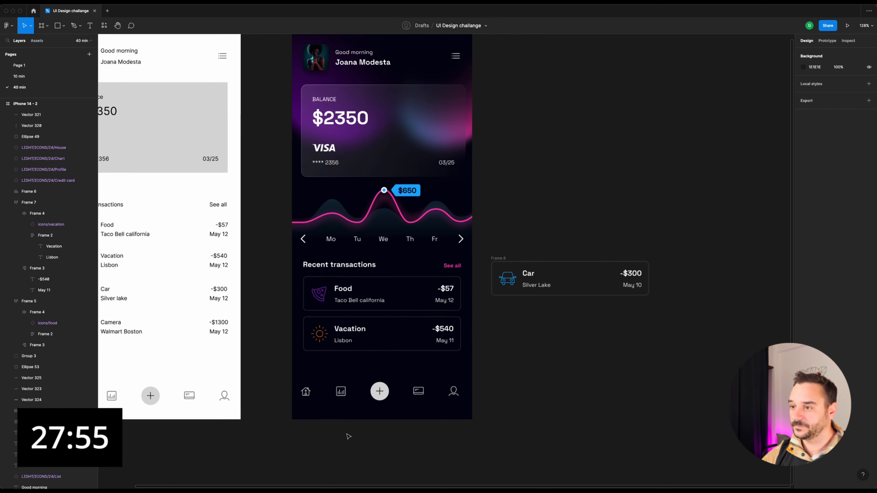
key("r")
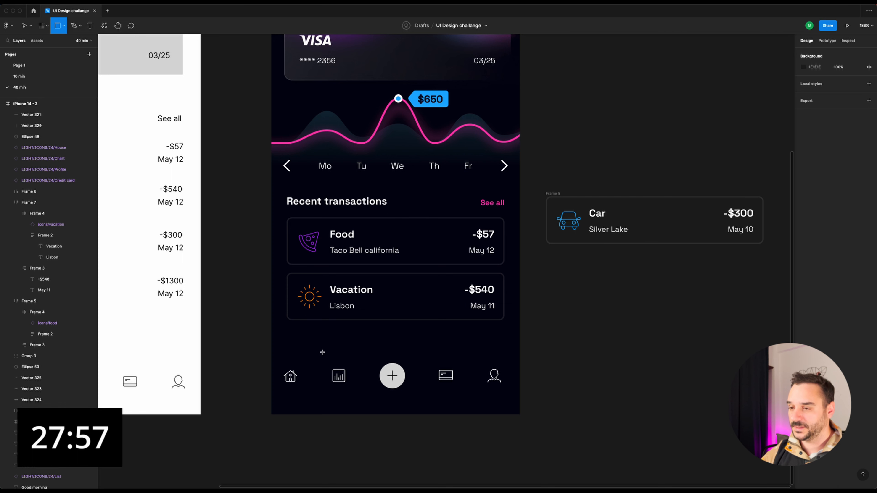
left_click_drag(282, 351, 519, 417)
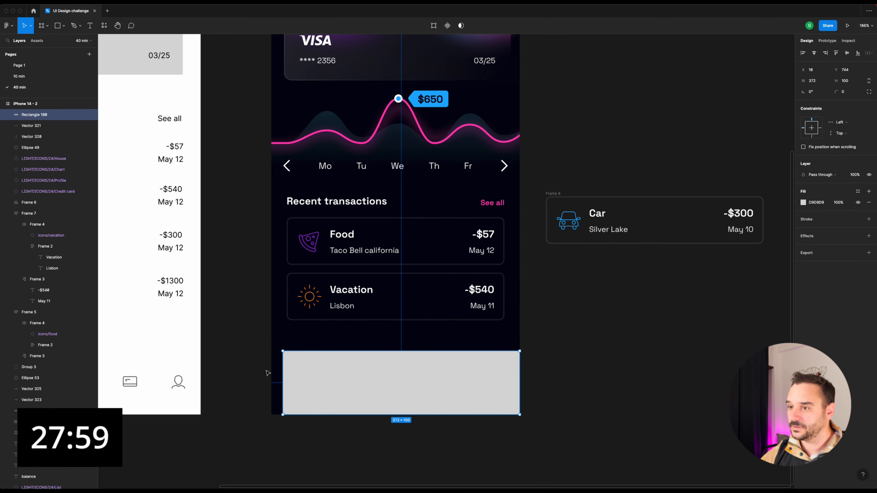
left_click_drag(283, 366, 272, 363)
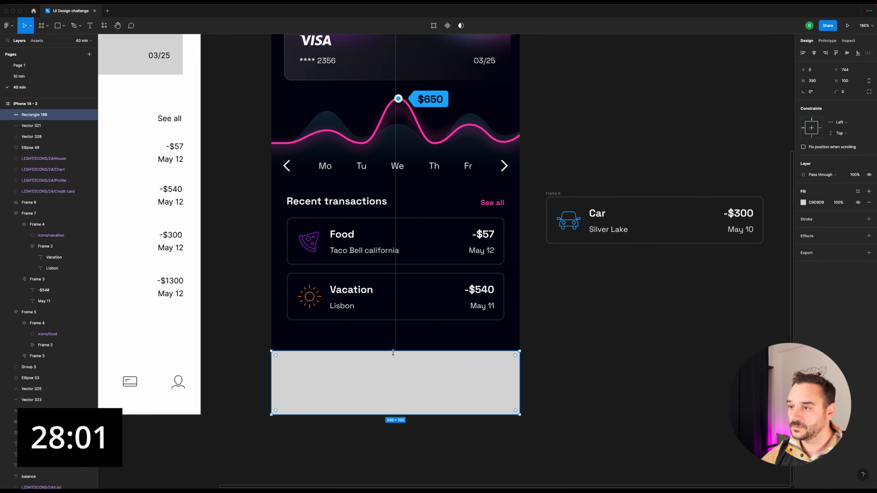
left_click_drag(393, 353, 393, 364)
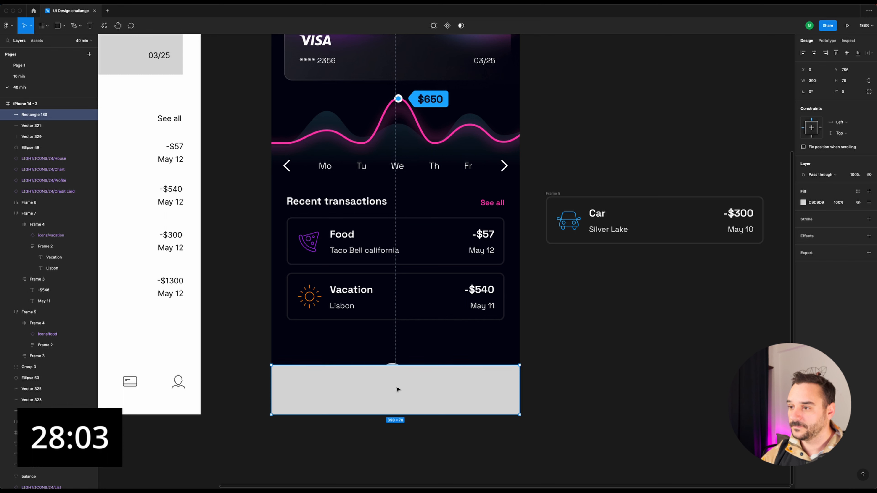
Duplicate the bar, resize the copy into a 54 × 119 px pillar at its left end and copy that to the right end.
key("super+d")
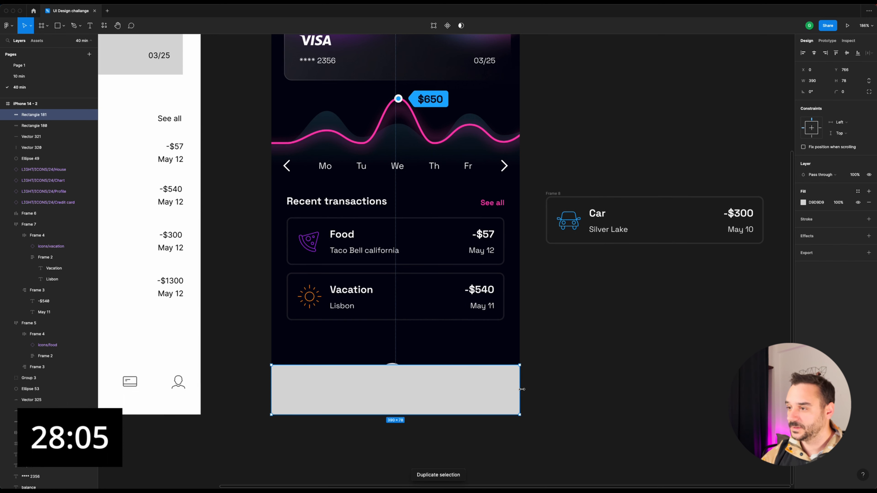
left_click_drag(519, 390, 291, 339)
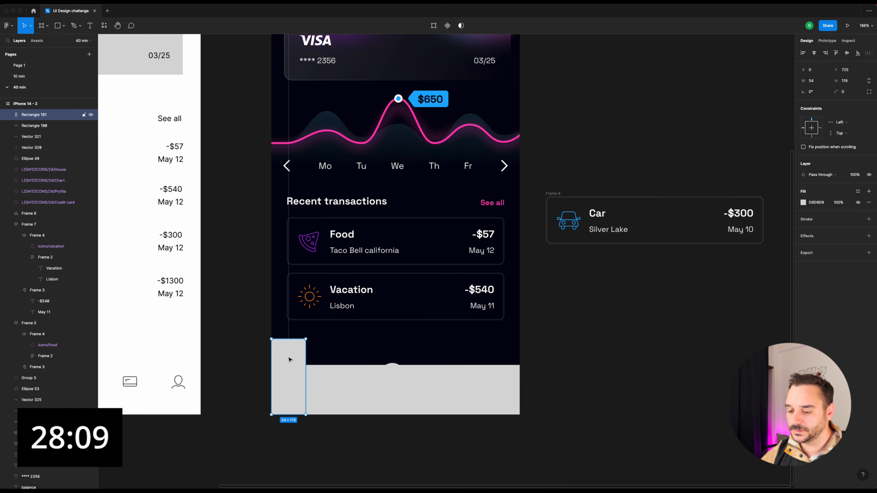
left_click_drag(288, 375, 501, 378, "alt")
Combine the bar and both side pillars into a union and set its corner radius to 24.
left_click(344, 362, "shift")
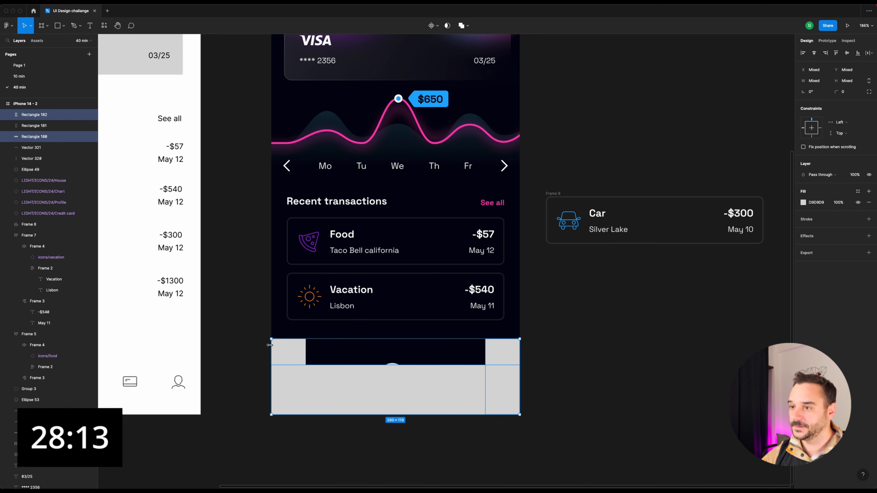
left_click(290, 354, "shift")
left_click(464, 26)
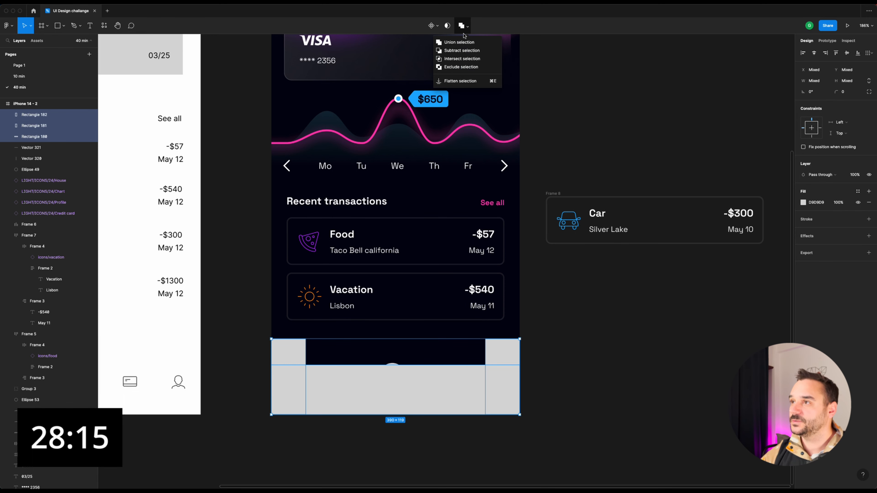
left_click(460, 43)
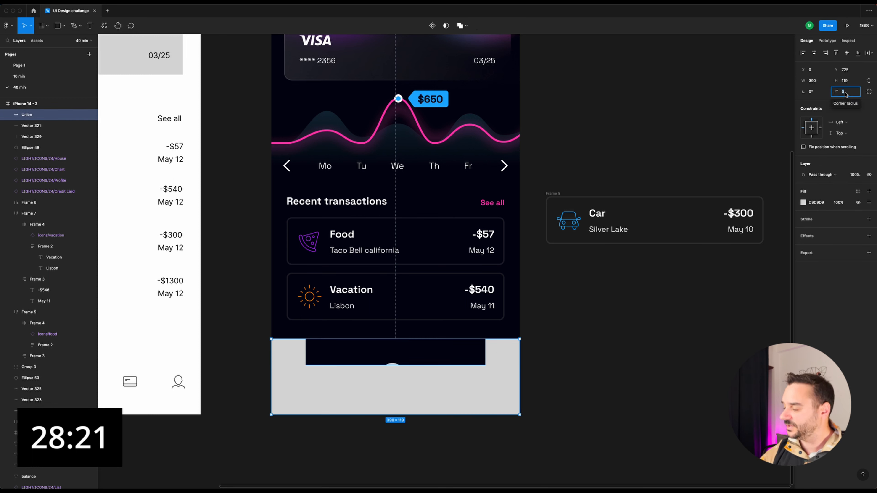
type("24")
key("Return")
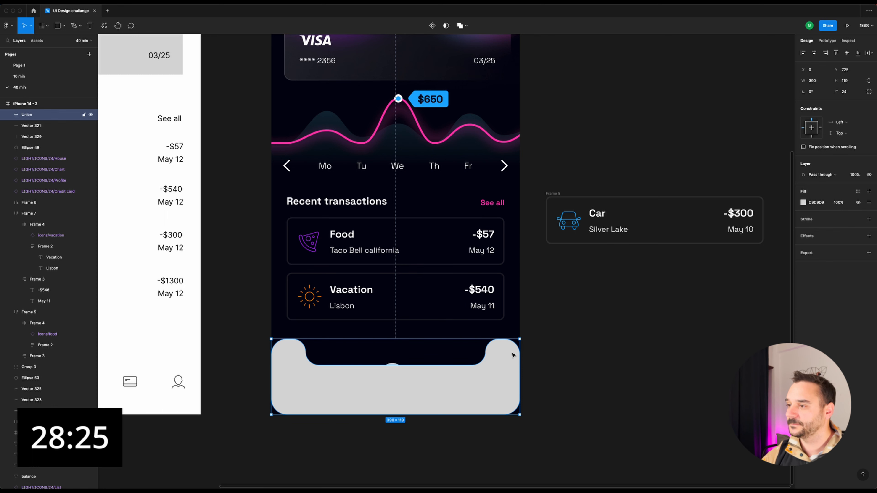
Widen the bar rectangle inside the union symmetrically so it extends past both sides of the phone frame.
double_click(501, 382)
left_click(463, 391)
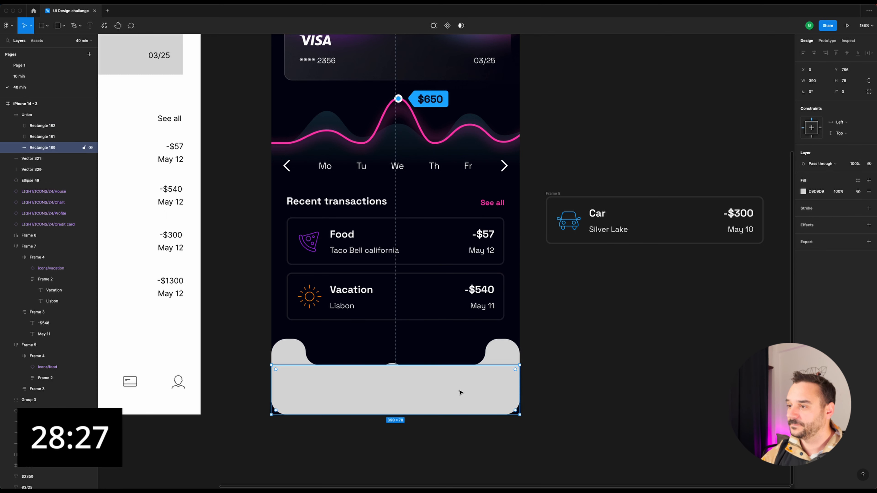
left_click_drag(519, 378, 546, 377)
Slant the right pillar's inner side by moving its top-left vector point 40 px to the right.
left_click(508, 354)
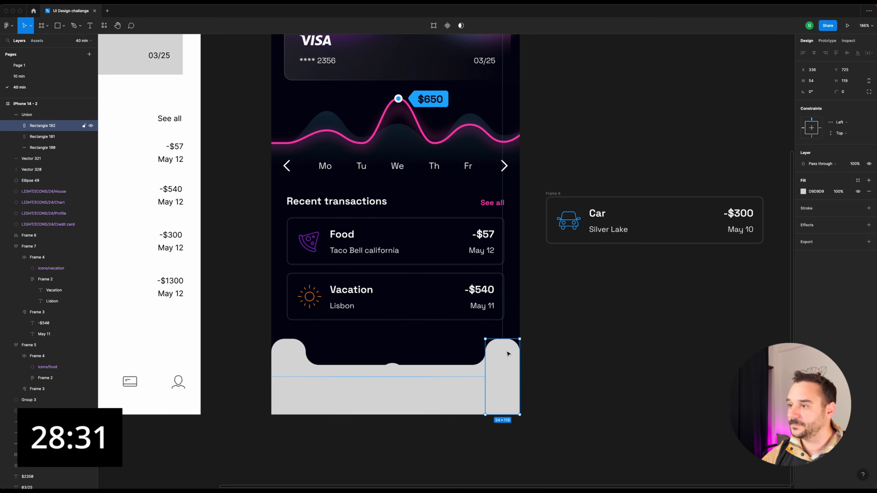
double_click(506, 353)
left_click_drag(480, 330, 498, 355)
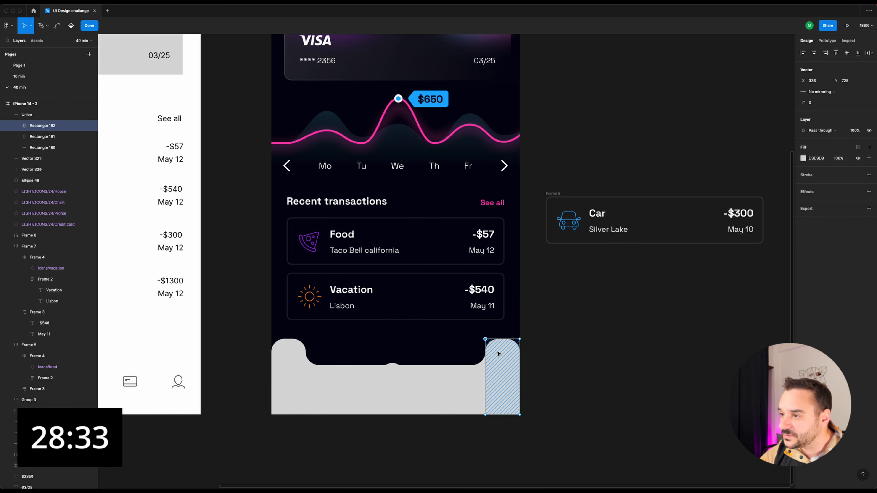
key("shift+Right")
key("shift+Right")
key("shift+Right")
key("shift+Right")
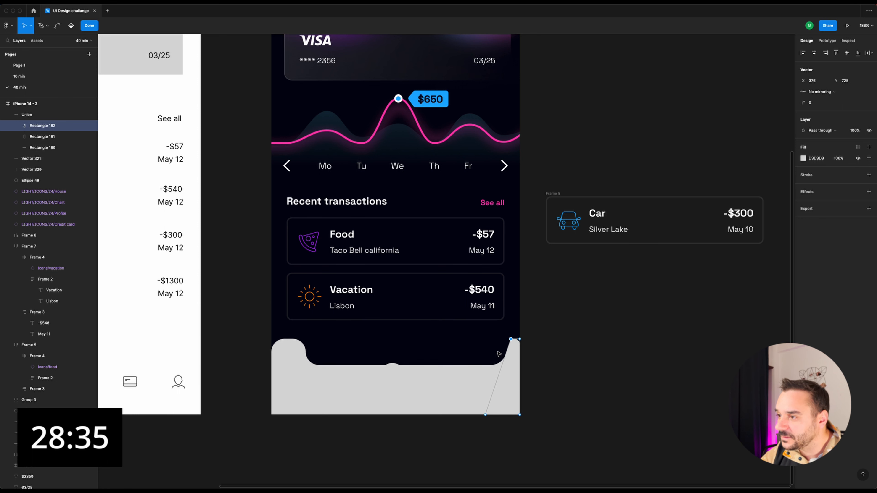
Shift all points of the slanted right pillar about 11 px right so it overhangs the phone frame's edge.
left_click_drag(559, 430, 465, 327)
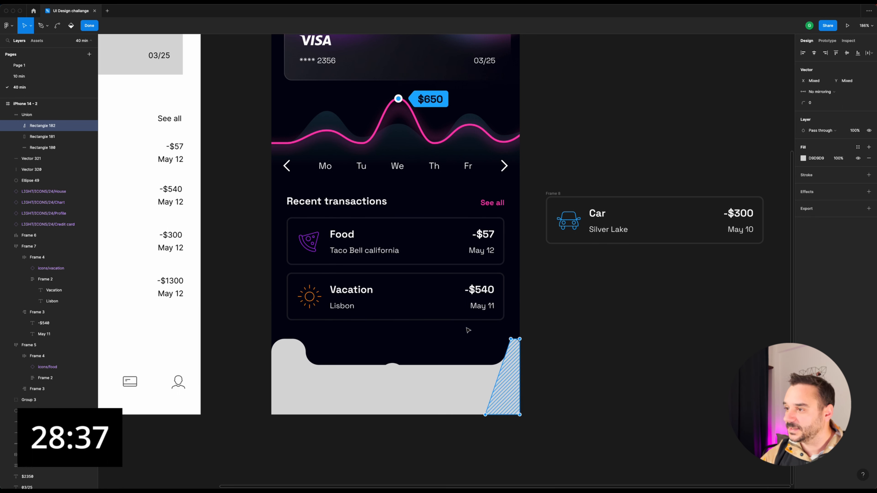
key("Right")
key("Right")
key("Right")
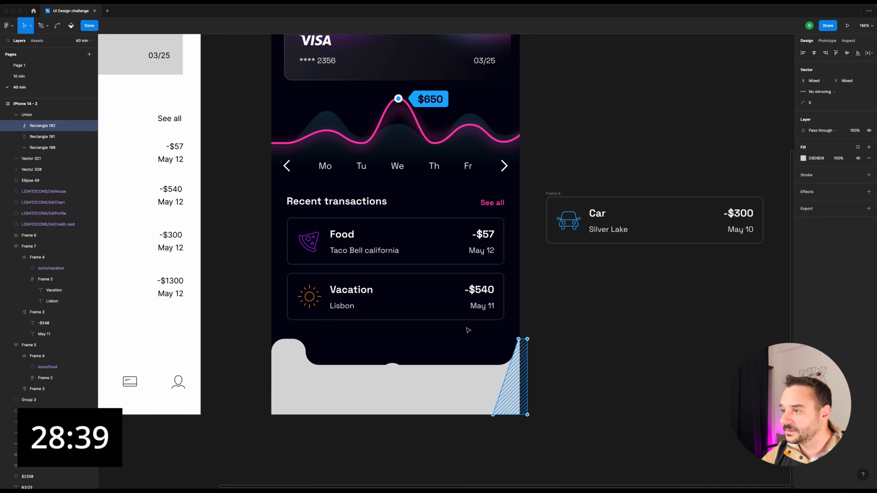
key("shift+Left")
key("Right")
key("Right")
key("Right")
key("Right")
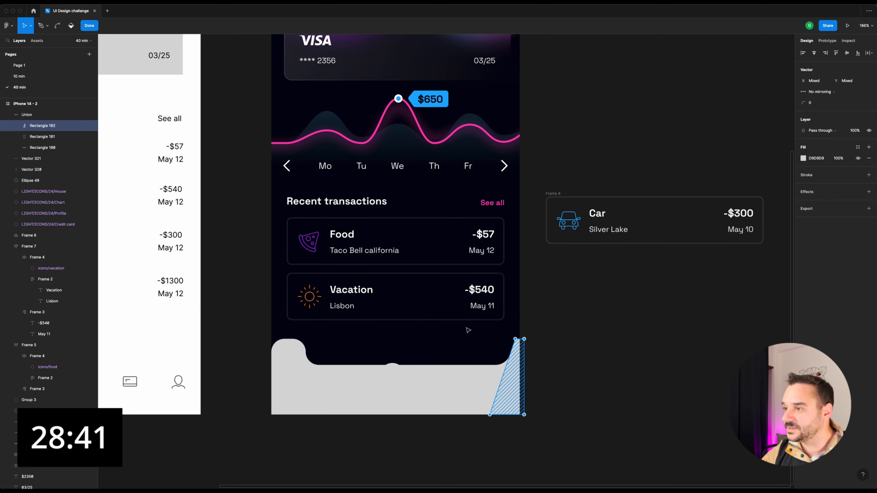
key("Right")
key("Right")
left_click(564, 316)
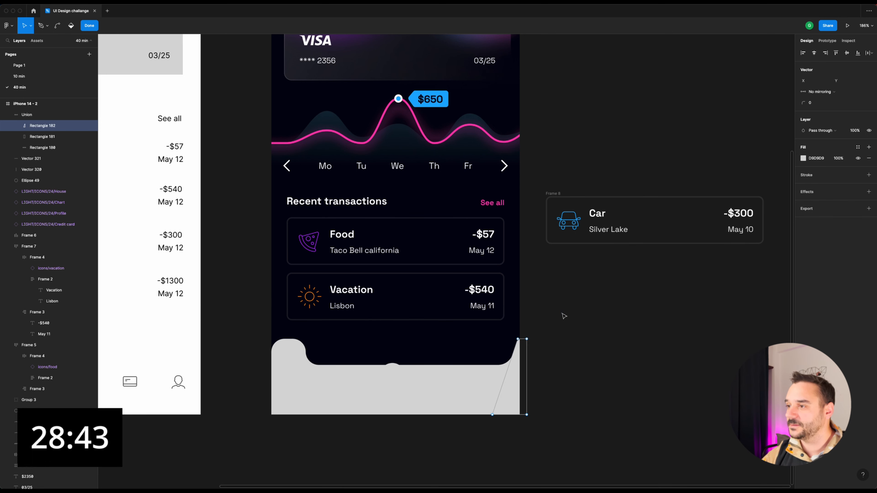
left_click(563, 316)
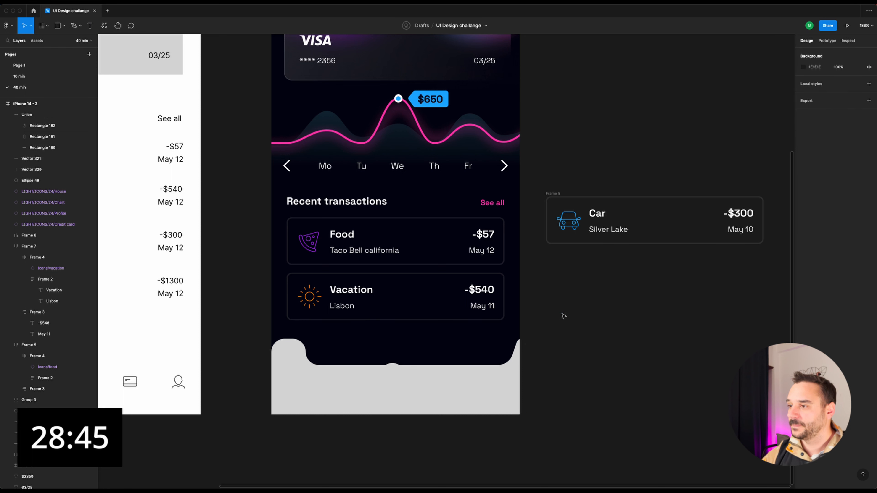
Replace the left pillar with a horizontally flipped duplicate of the slanted right one, placed over the frame's left edge.
left_click(298, 365)
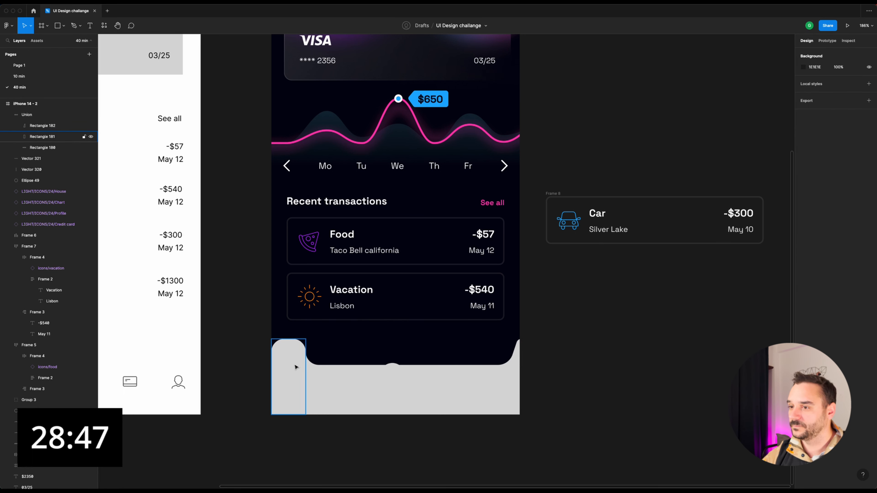
key("Delete")
left_click(445, 369)
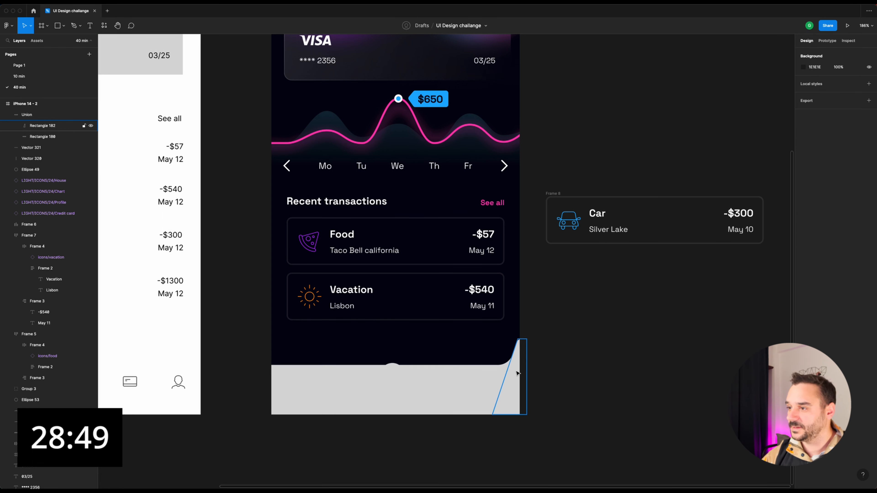
left_click(507, 380)
key("super+d")
right_click(516, 380)
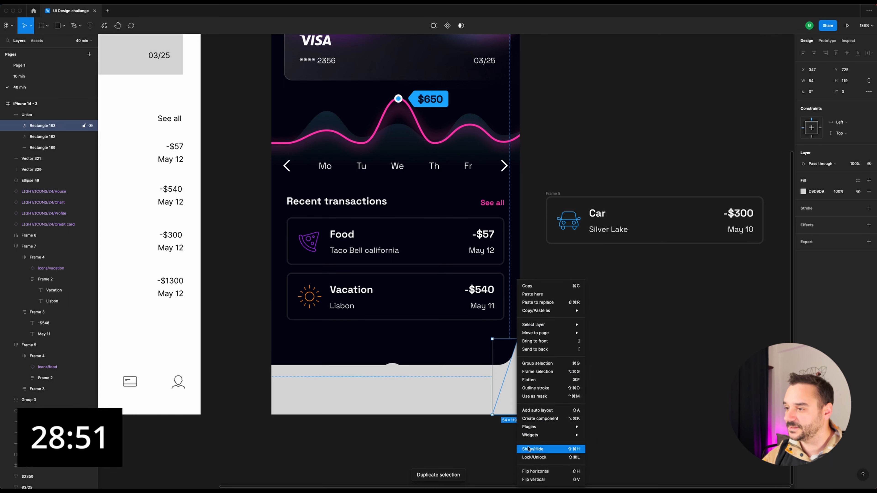
left_click(535, 471)
left_click_drag(510, 383, 282, 387)
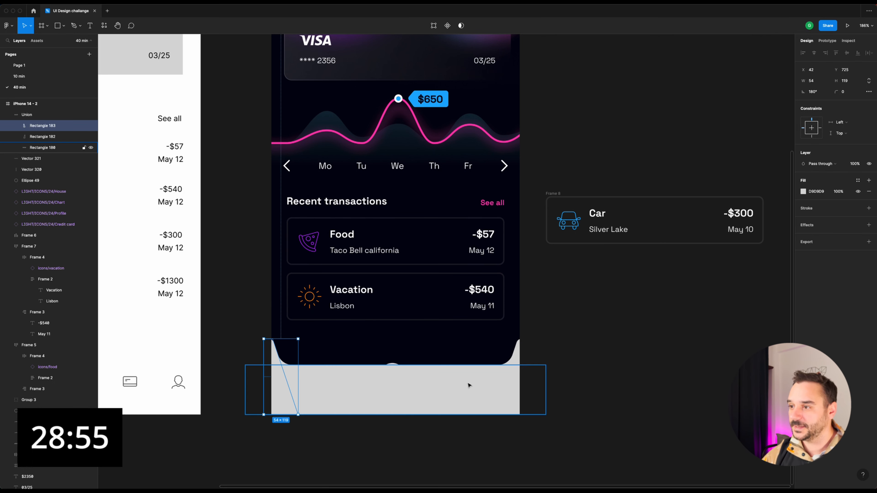
Draw a circle of about 61 px centred over the plus button on the bar's upper edge and fill it with a muted red.
left_click(478, 356)
left_click(433, 381)
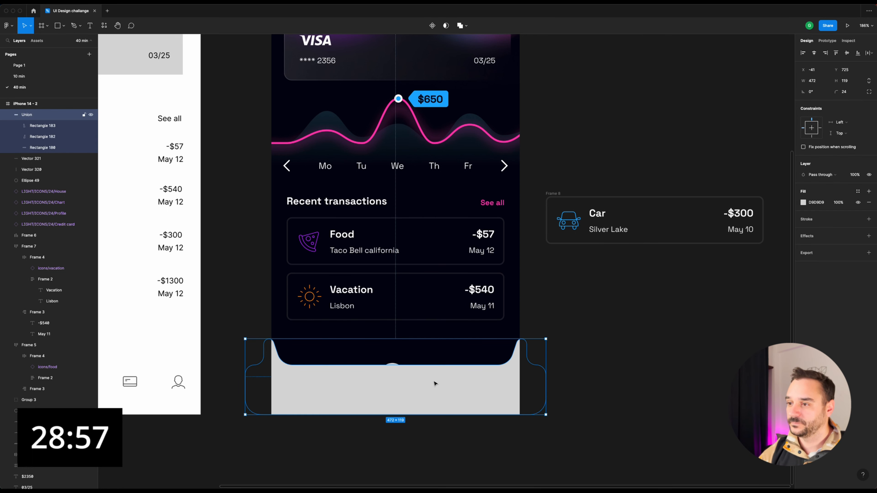
key("o")
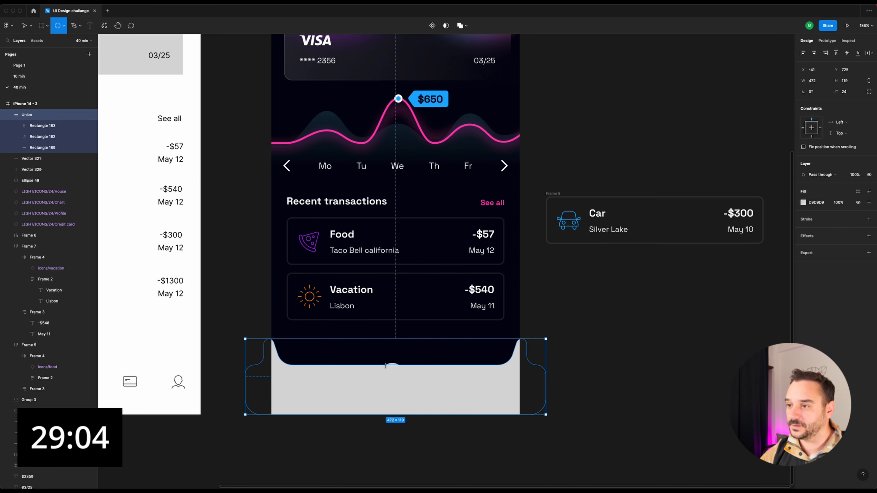
left_click_drag(395, 352, 434, 391)
left_click_drag(422, 383, 400, 376)
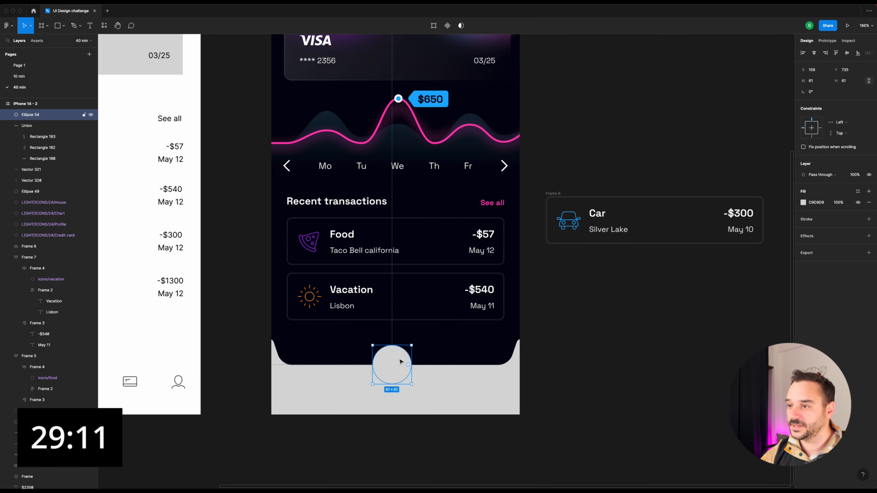
left_click(803, 203)
left_click_drag(756, 277, 756, 237)
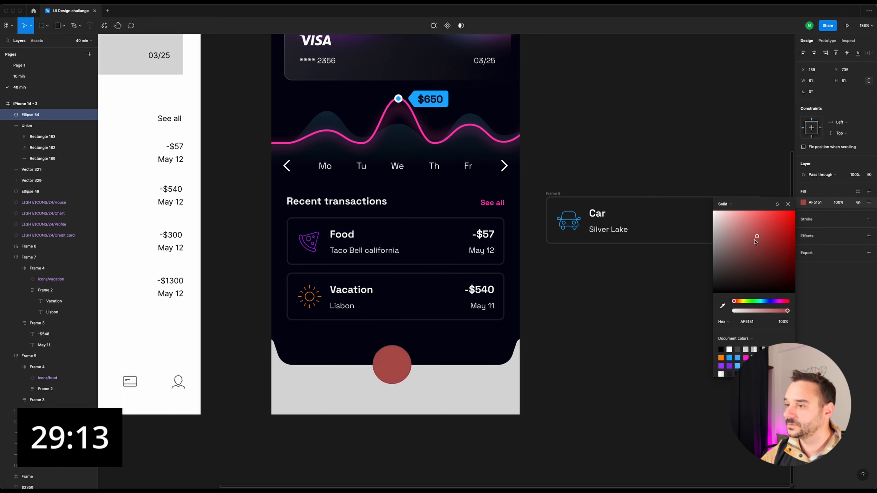
Subtract the red circle from the bar union to cut a notch around the plus button.
left_click(489, 365)
left_click(489, 367)
left_click(401, 358, "shift")
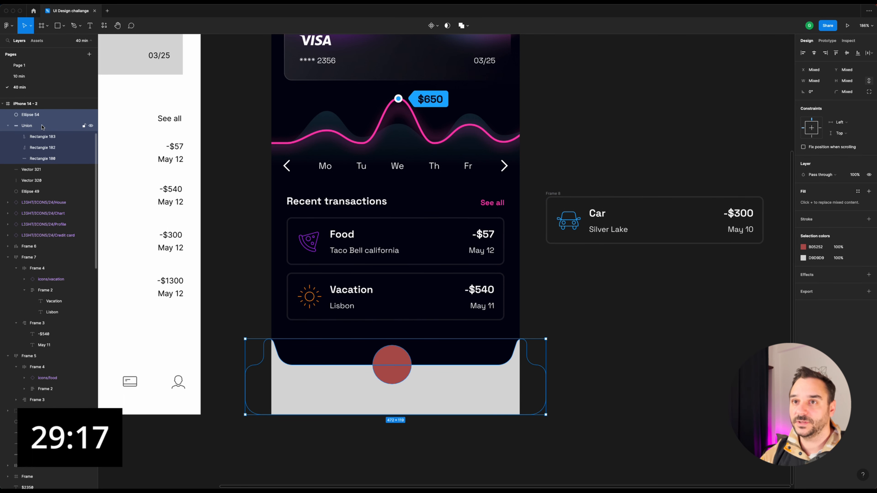
left_click(468, 27)
left_click(462, 50)
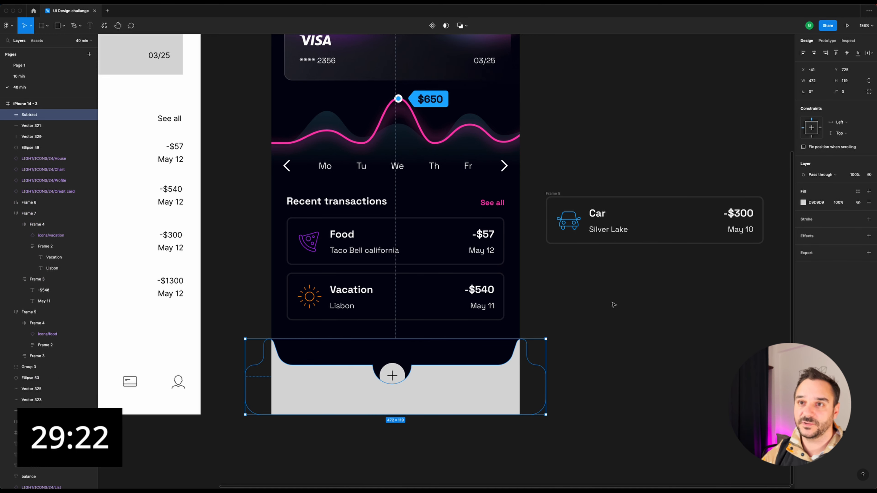
Set the subtracted bar shape's corner radius to 24 and send it behind all other layers in the frame.
left_click(852, 93)
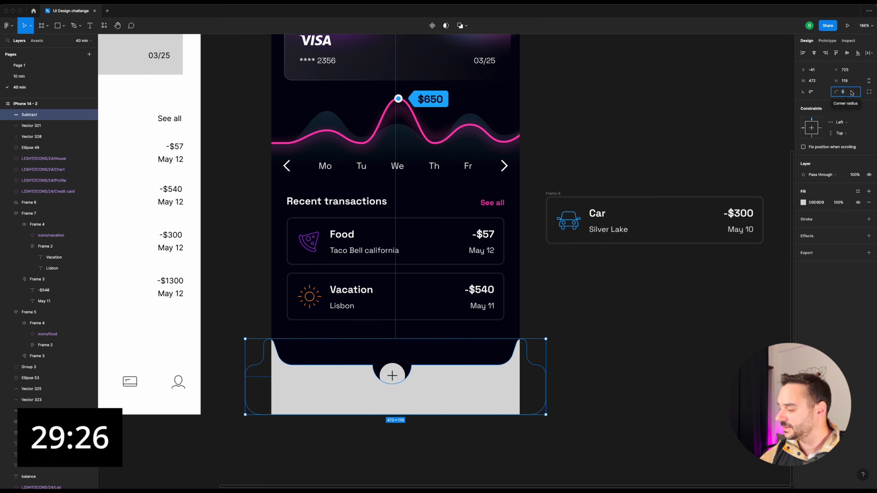
key("Return")
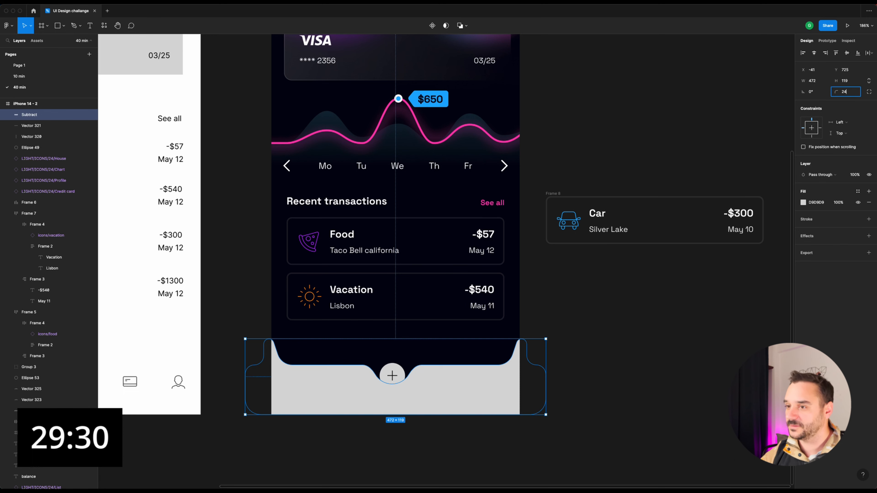
right_click(471, 275)
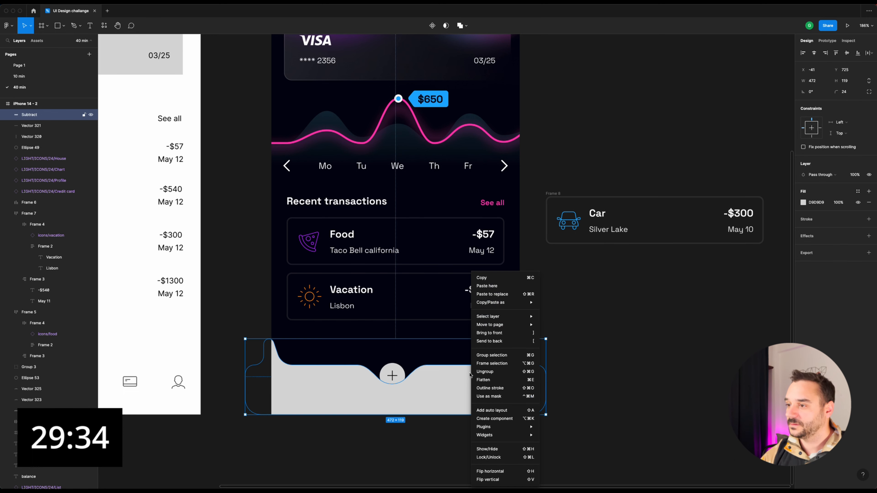
left_click(499, 342)
left_click(602, 364)
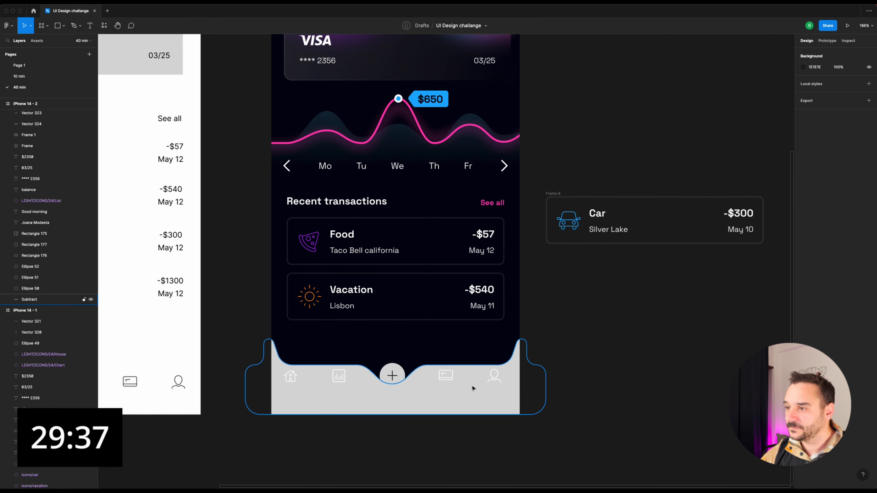
Fill the navigation bar shape with the dark magenta 781D5B sampled from the glow beside the bank card.
left_click(546, 371)
left_click(803, 203)
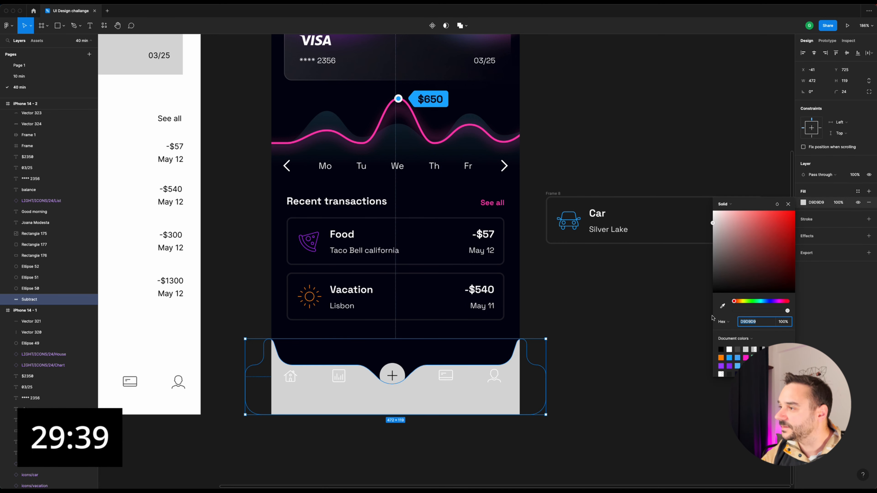
scroll(580, 265, "down", 3)
scroll(579, 264, "up", 1)
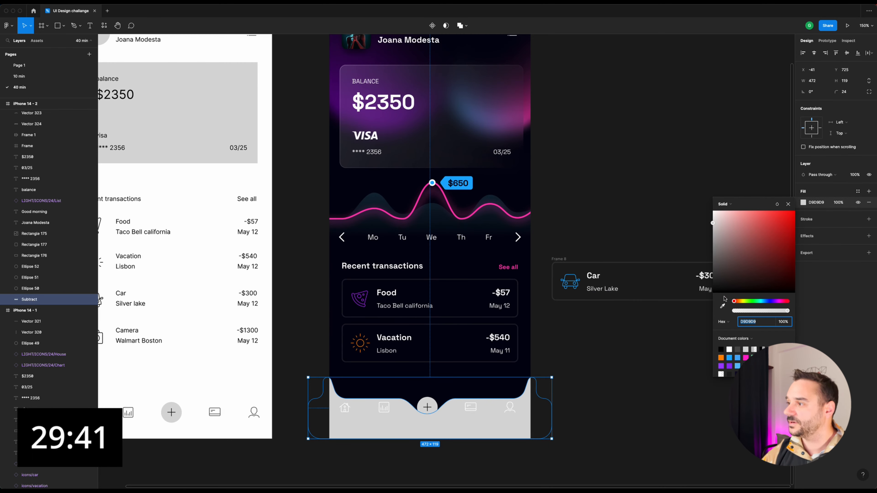
left_click(722, 306)
left_click(528, 102)
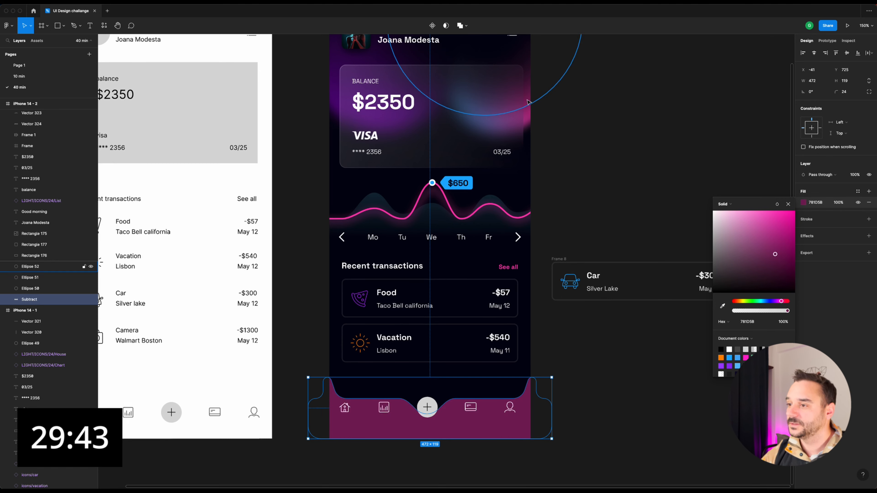
left_click(597, 142)
Enlarge the plus button's grey circle to 54 × 54 px, keeping it centred on the plus sign.
scroll(479, 440, "up", 5)
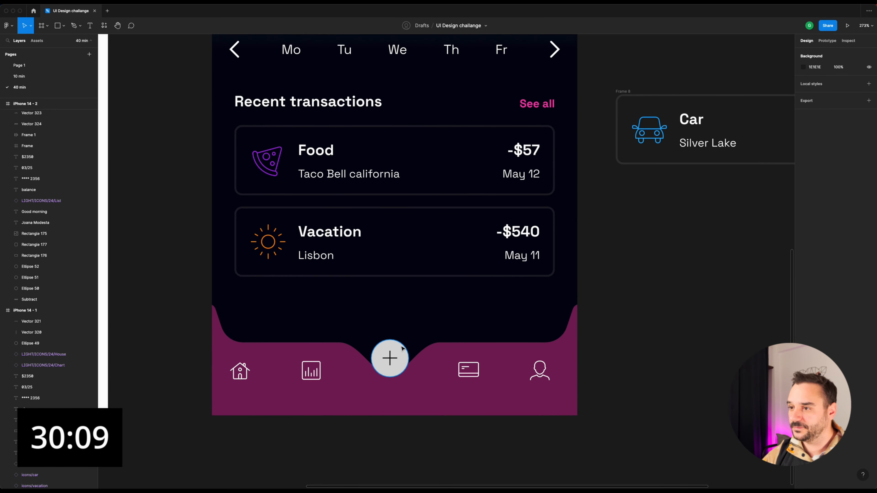
left_click(400, 359)
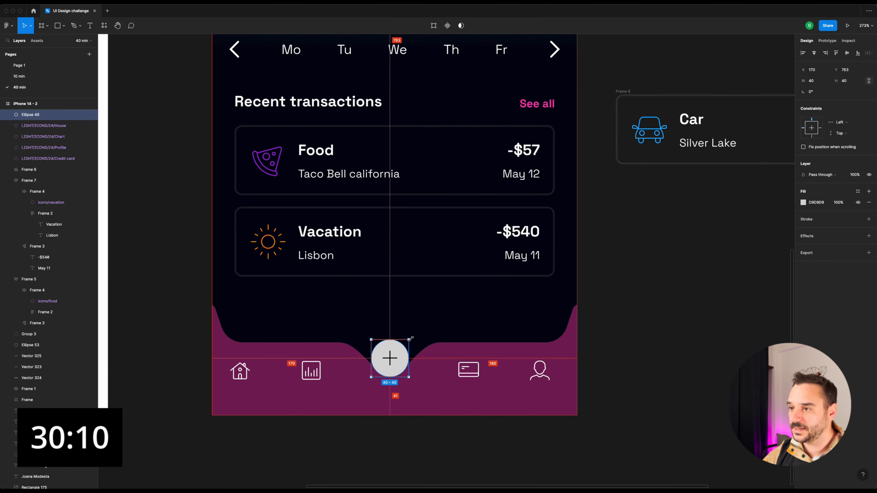
left_click_drag(408, 340, 415, 334)
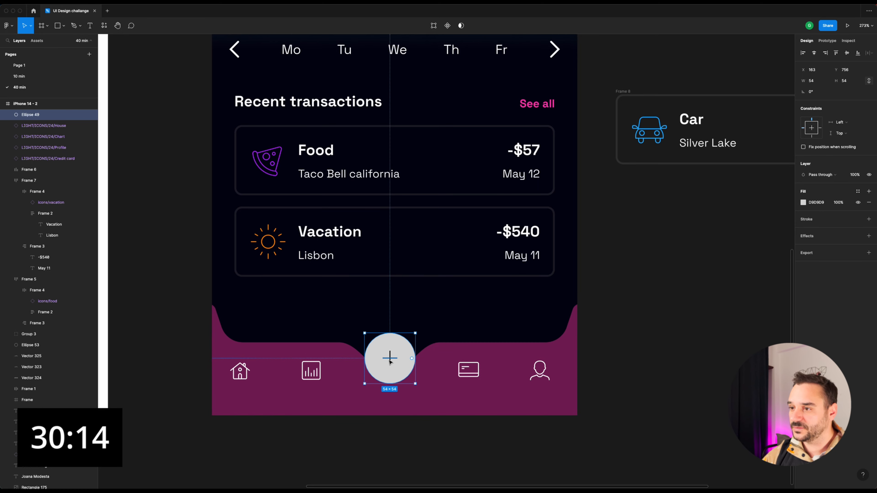
Set the stroke of both plus sign lines to 3 px and colour it white FFFFFF.
scroll(389, 359, "up", 5)
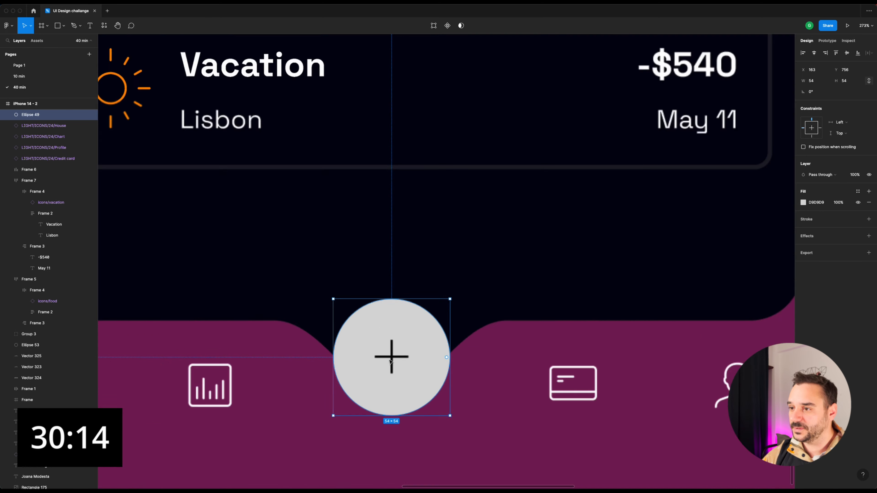
left_click(400, 356)
left_click(393, 347, "shift")
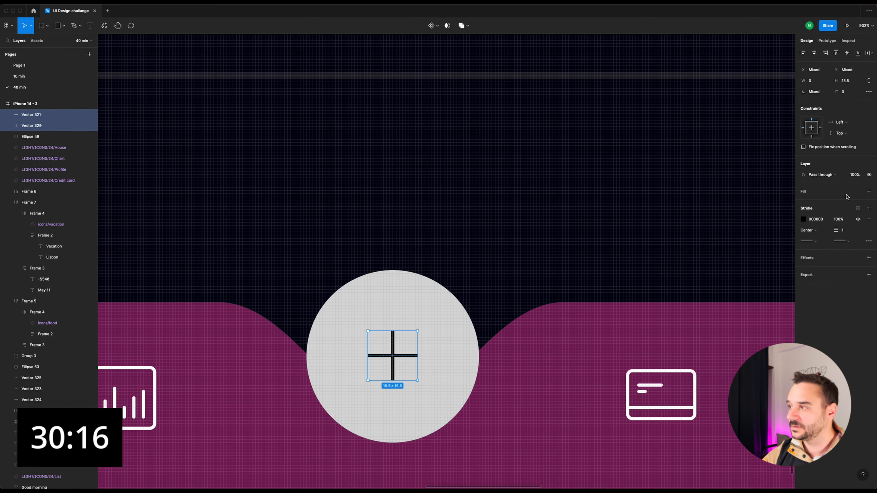
left_click(846, 230)
type("4")
key("Return")
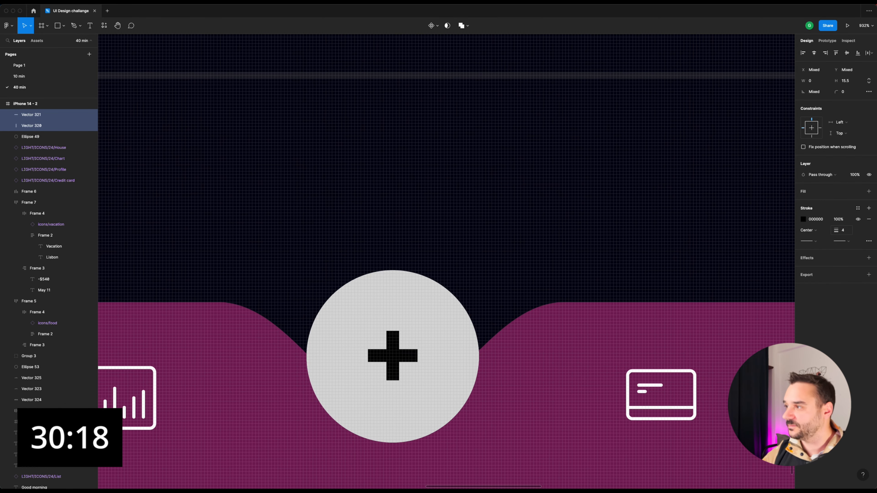
type("3")
key("Return")
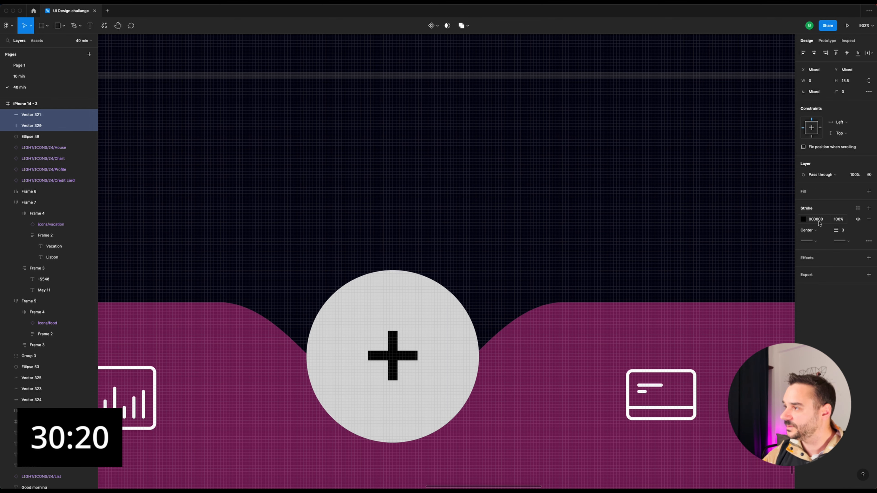
left_click(803, 219)
left_click_drag(739, 286, 713, 227)
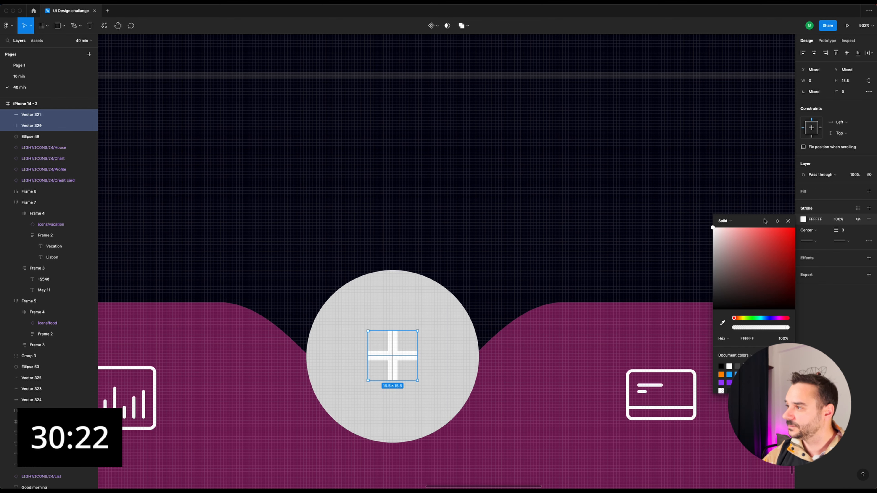
left_click(787, 221)
Fill the plus button's circle with a diagonal linear gradient from blue at the upper left to vivid pink at the lower right.
left_click(447, 307)
scroll(446, 307, "down", 10)
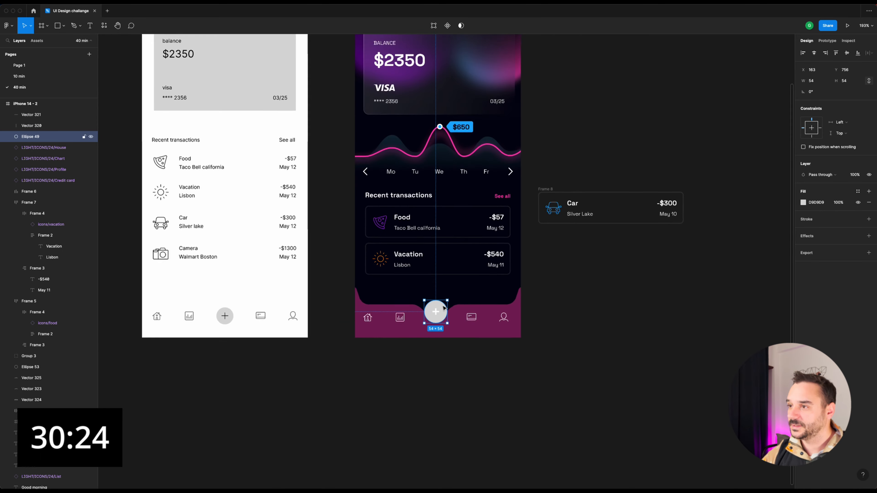
scroll(444, 307, "up", 5)
scroll(422, 444, "up", 4)
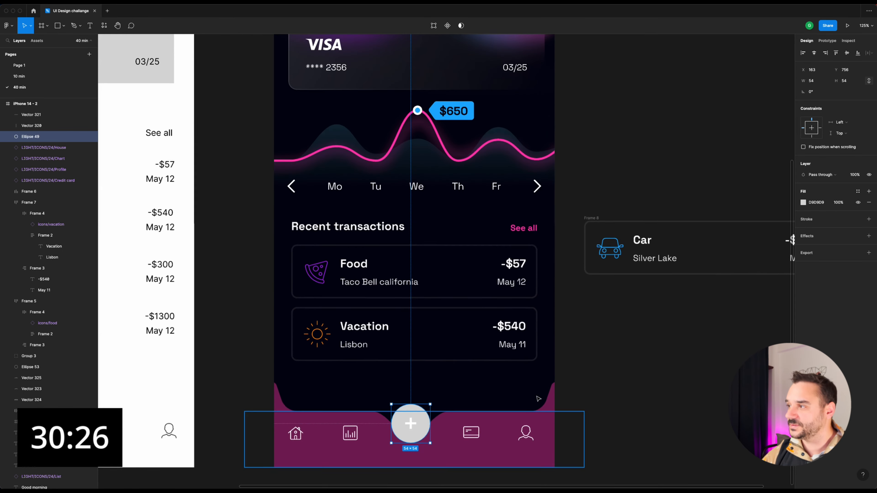
scroll(554, 264, "down", 3)
scroll(555, 184, "up", 3)
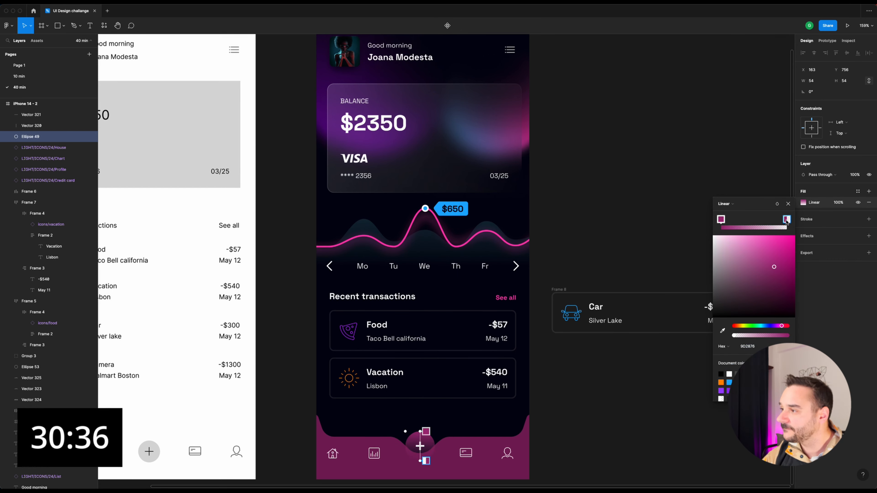
left_click_drag(734, 336, 789, 336)
left_click(729, 382)
mouse_move(420, 432)
left_mouse_down()
mouse_move(430, 459)
mouse_move(406, 432)
left_mouse_up()
left_click(721, 219)
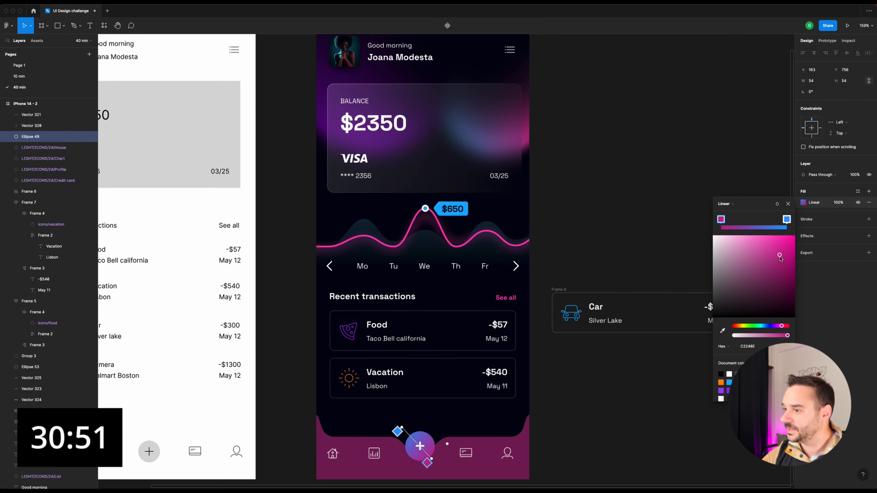
left_click_drag(779, 257, 790, 242)
left_click(594, 380)
Give both lines of the plus sign round end caps.
scroll(427, 417, "down", 2)
scroll(420, 391, "up", 10)
left_click(422, 323)
left_click(440, 340, "shift")
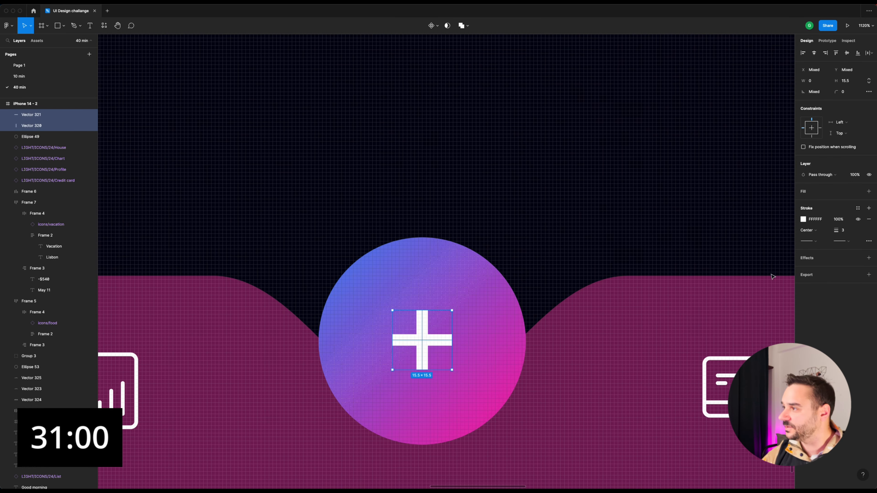
left_click(809, 241)
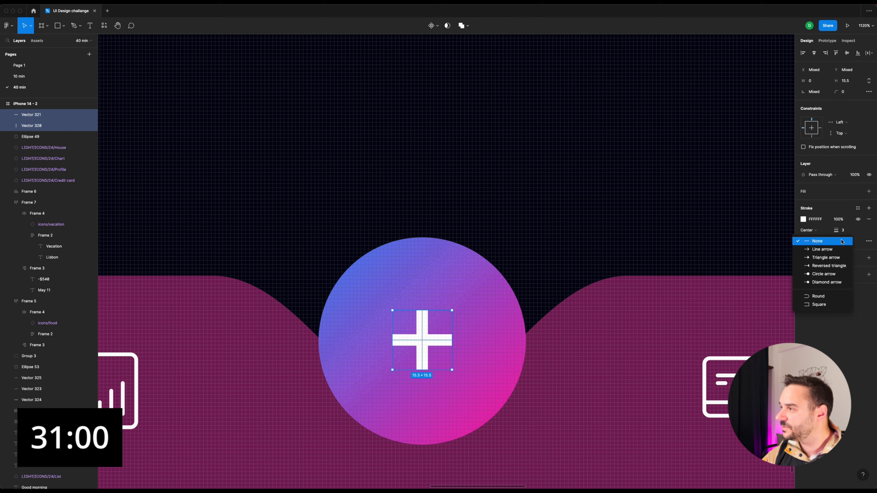
left_click(819, 296)
scroll(466, 302, "down", 1)
scroll(466, 302, "down", 10)
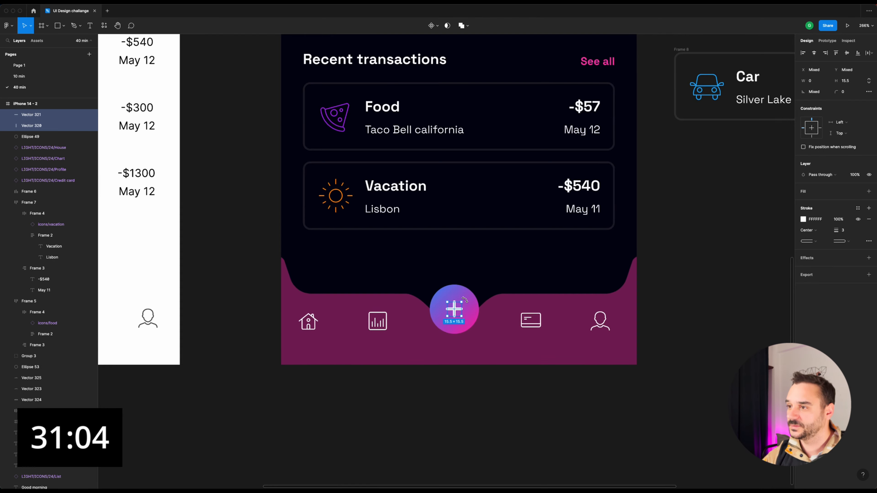
left_click(497, 380)
Add a 62 px halo behind the gradient circle using an enlarged, centred duplicate with 40% layer opacity.
scroll(468, 303, "up", 5)
left_click(460, 287)
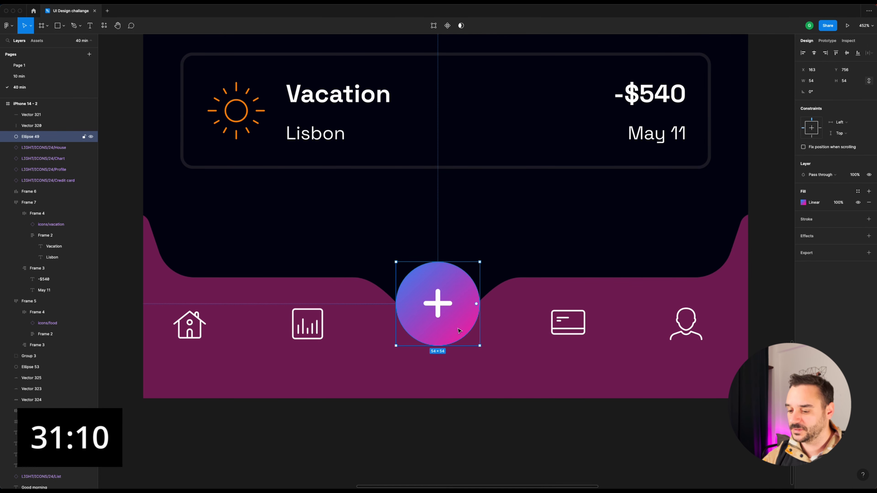
key("super+d")
left_click_drag(480, 262, 486, 256)
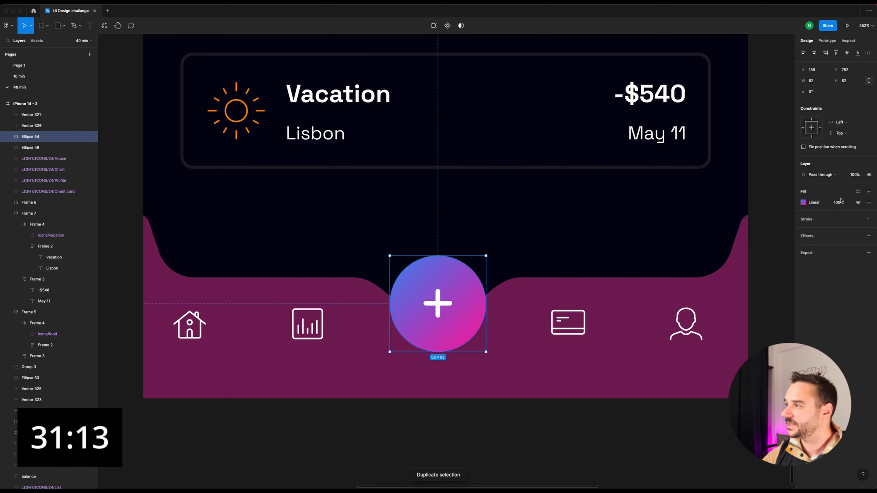
left_click(858, 176)
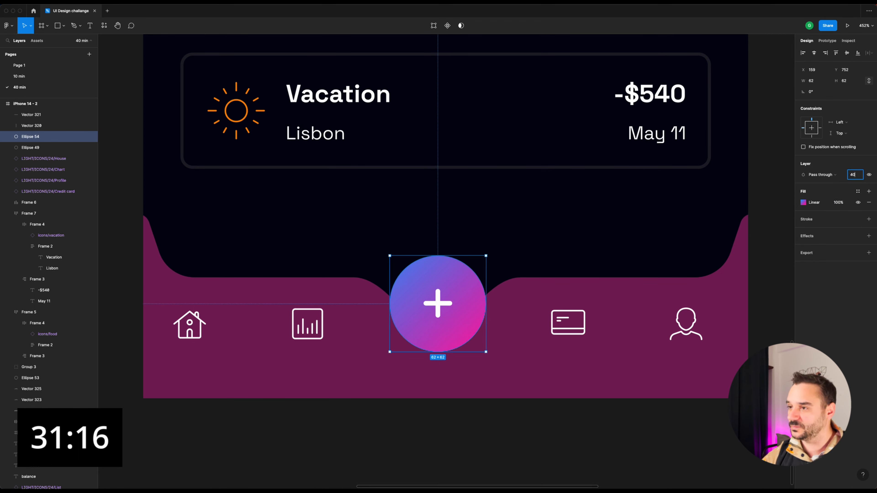
type("40")
key("Return")
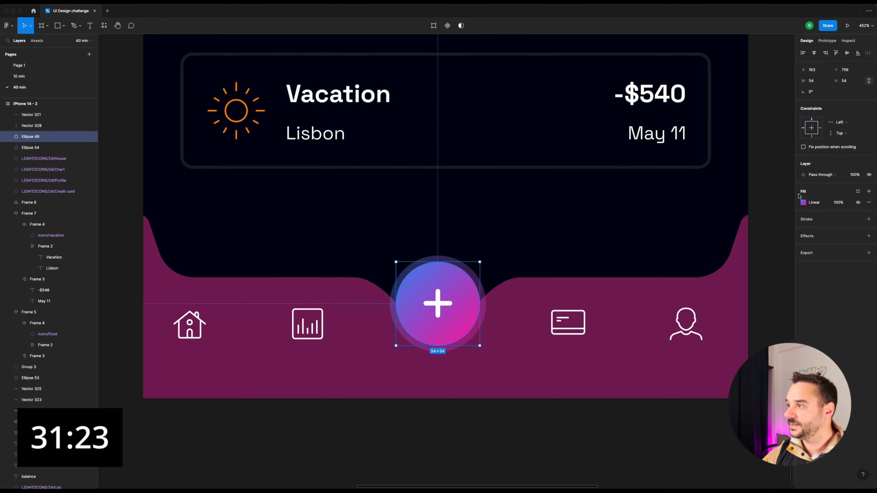
Add a drop shadow to the plus button's gradient circle, coloured 030410 at 100% by sampling the dark app background.
left_click(869, 236)
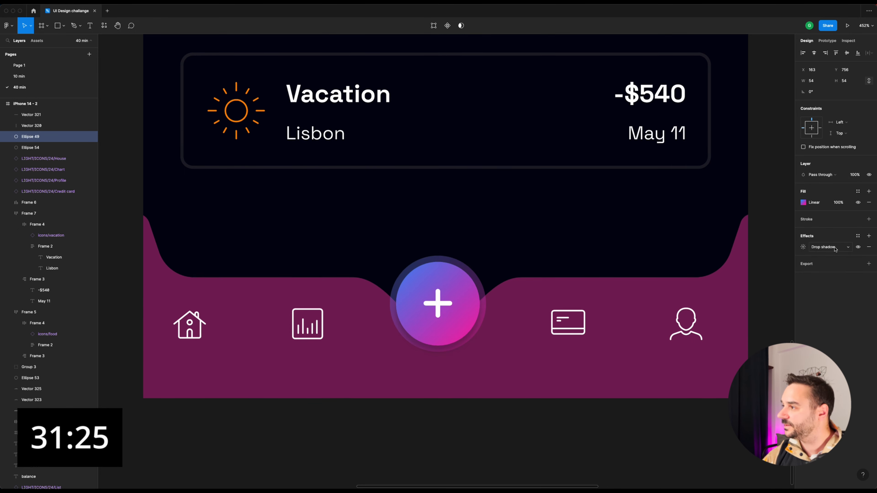
left_click(830, 247)
left_click(831, 247)
left_click(803, 246)
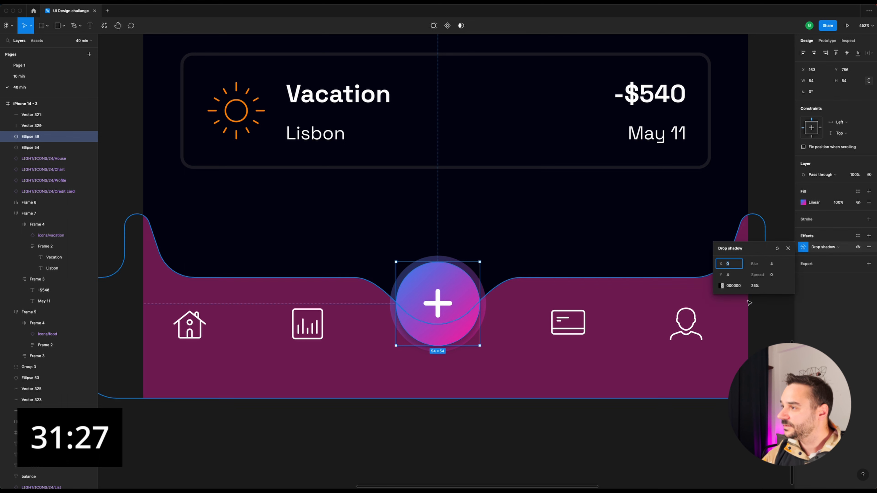
left_click(721, 285)
left_click(640, 389)
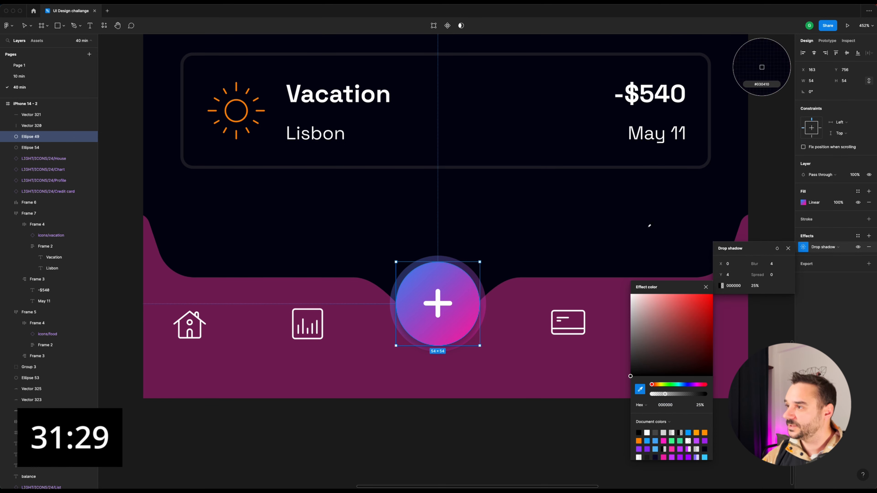
left_click(759, 67)
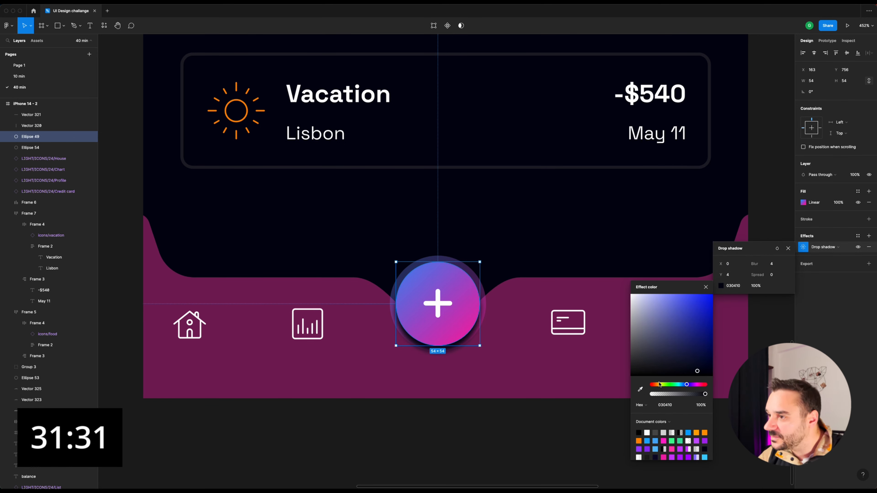
left_click(772, 264)
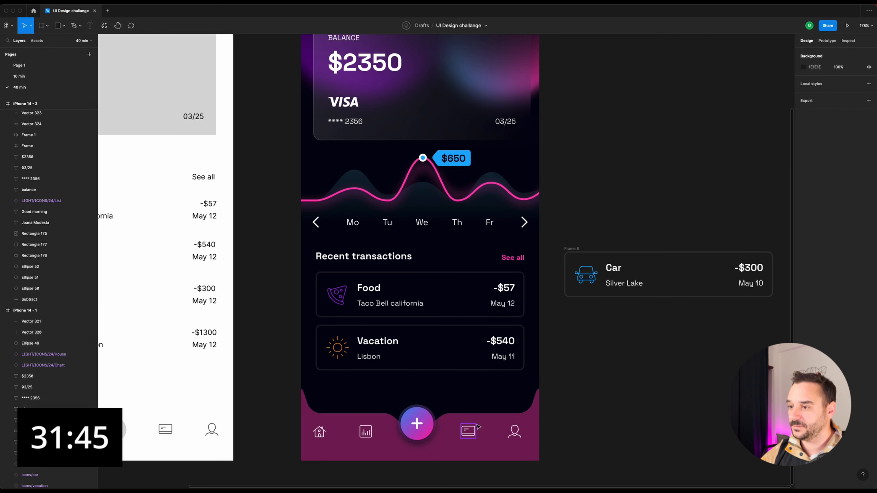
Change the curved navigation bar's solid fill to a linear gradient.
left_click(497, 421)
scroll(587, 264, "down", 3)
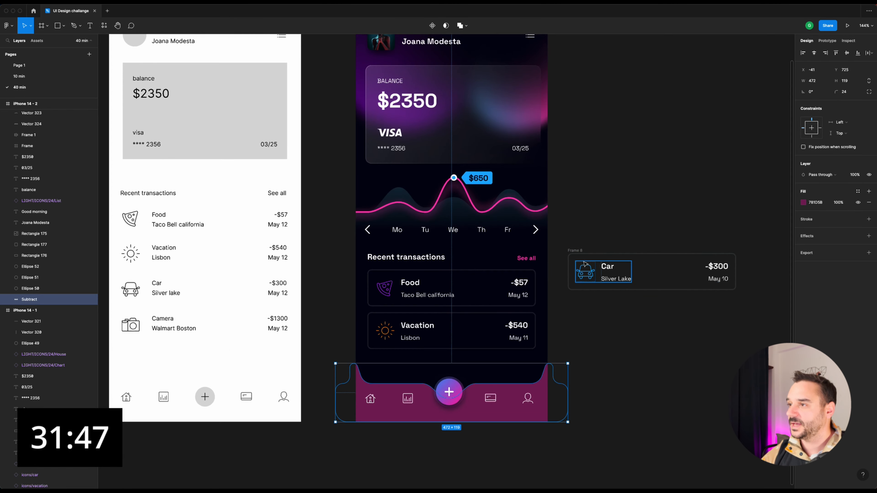
left_click(804, 203)
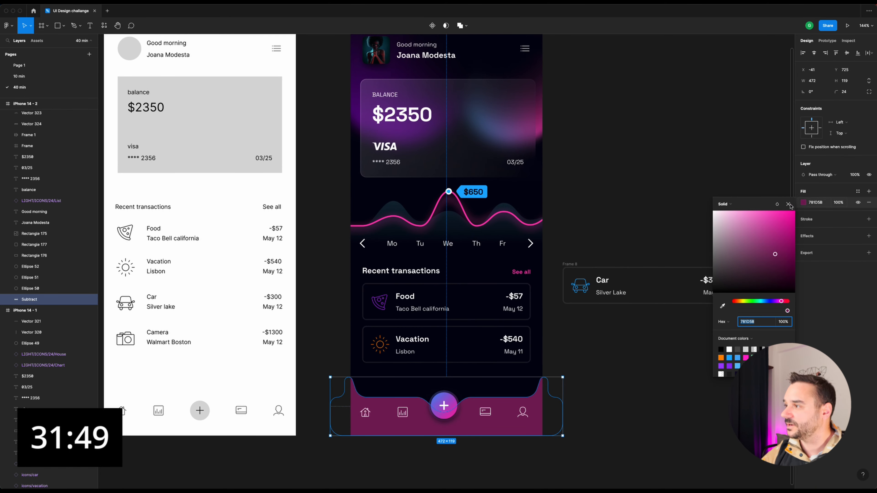
left_click(733, 204)
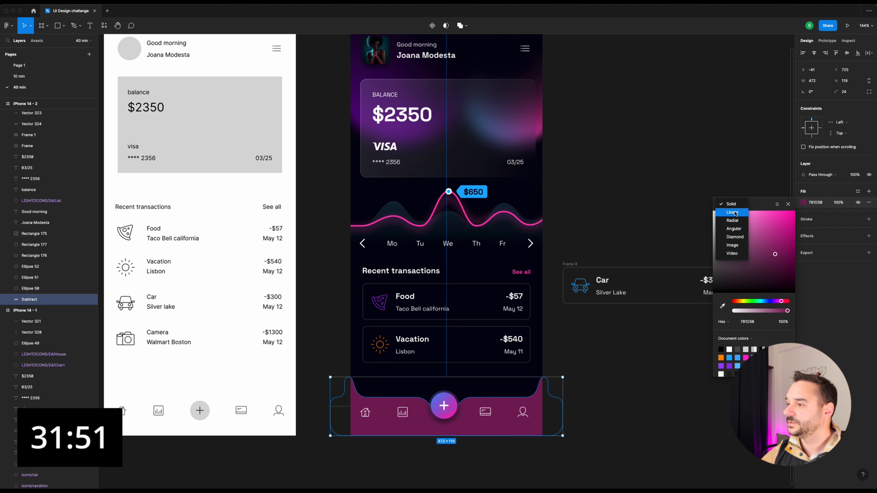
left_click(732, 212)
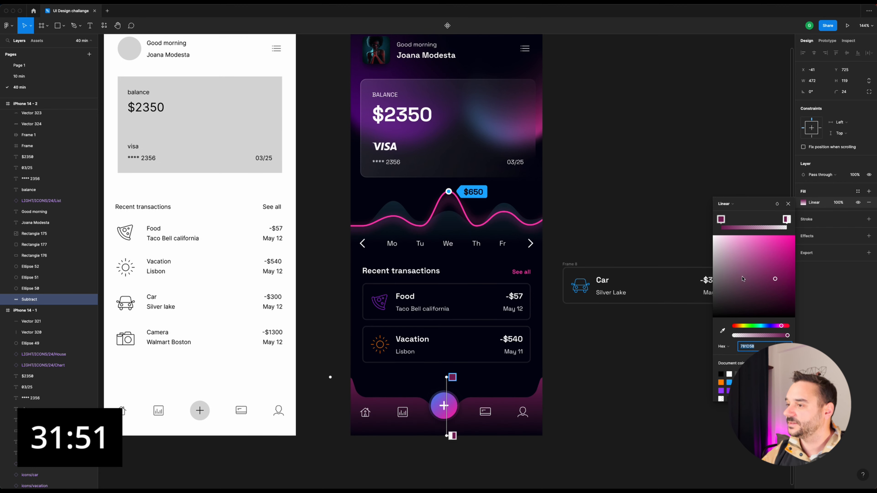
Recolour both stops of the navigation bar gradient by sampling the glows beside the balance card, and extend the gradient's end below the bar.
left_click(786, 219)
left_click(722, 330)
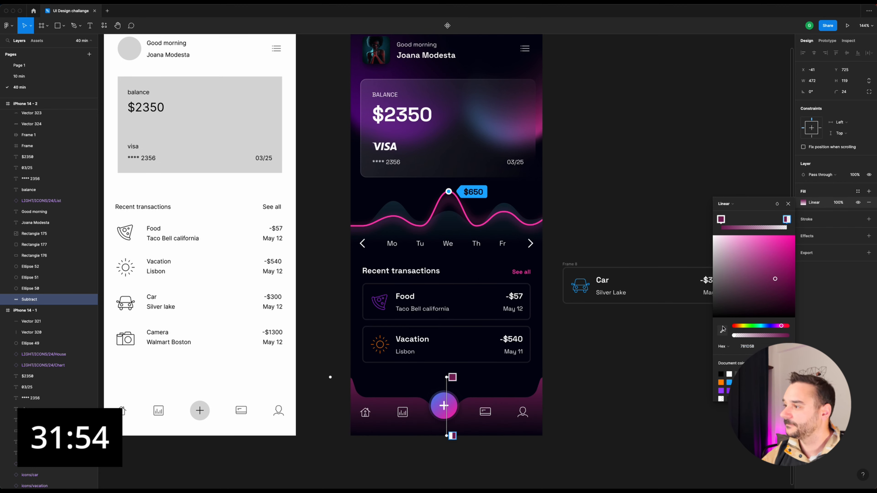
left_click(538, 113)
left_click(721, 219)
left_click(723, 331)
left_click(356, 111)
left_click_drag(452, 436, 452, 462)
left_click(536, 401)
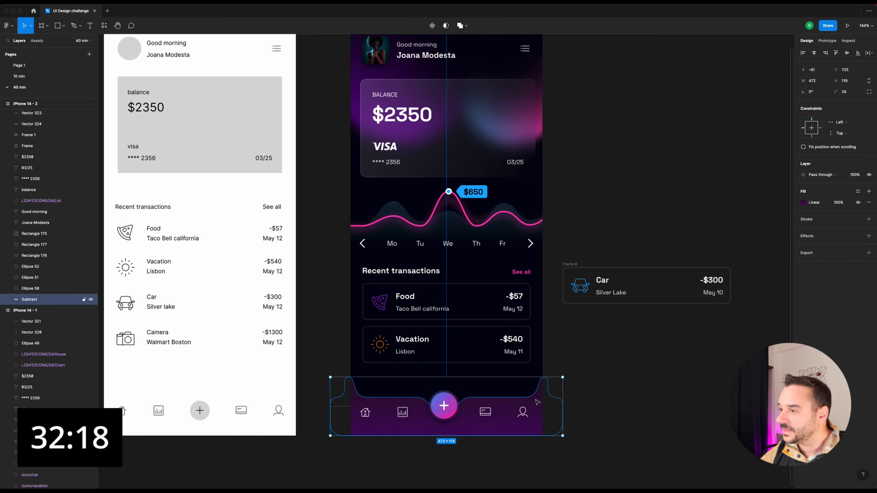
Add a background blur to the navigation bar and set its gradient fill opacity to 60%.
left_click(869, 236)
left_click(825, 247)
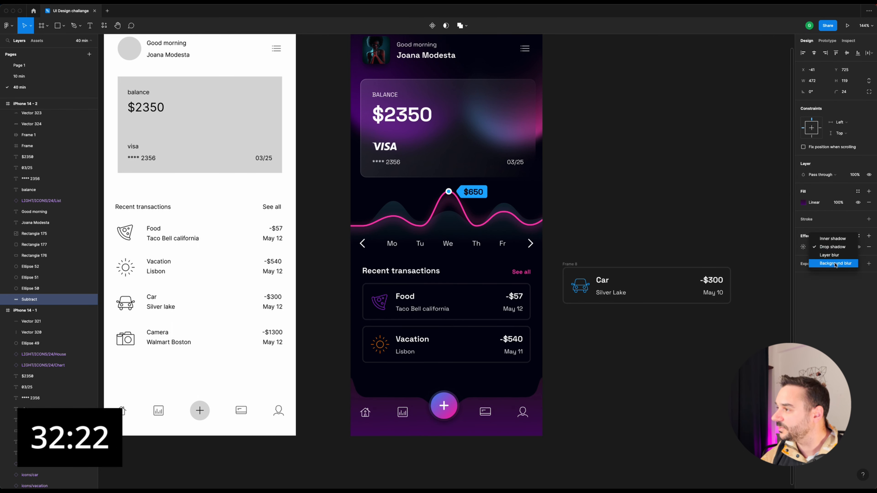
left_click(835, 265)
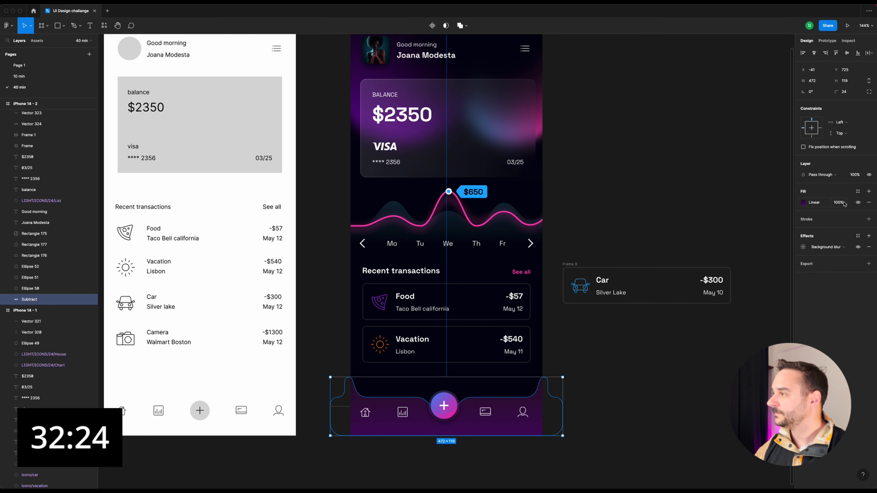
type("6")
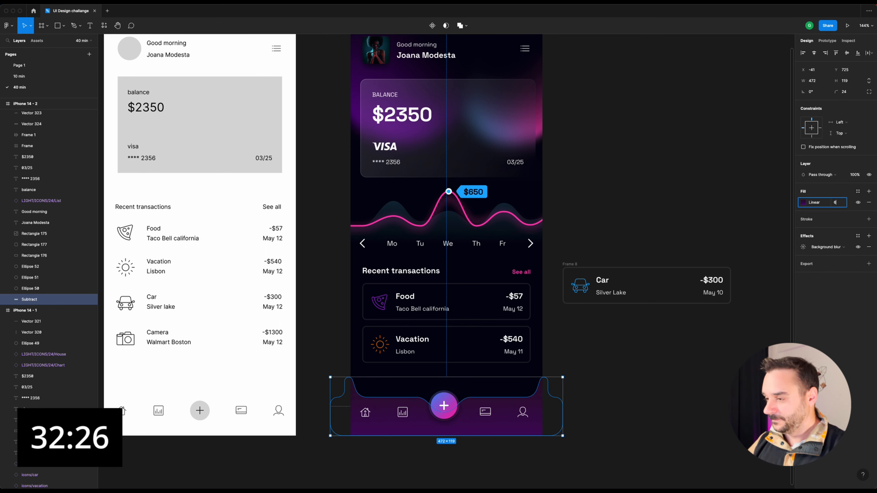
type("0")
key("Return")
left_click(655, 351)
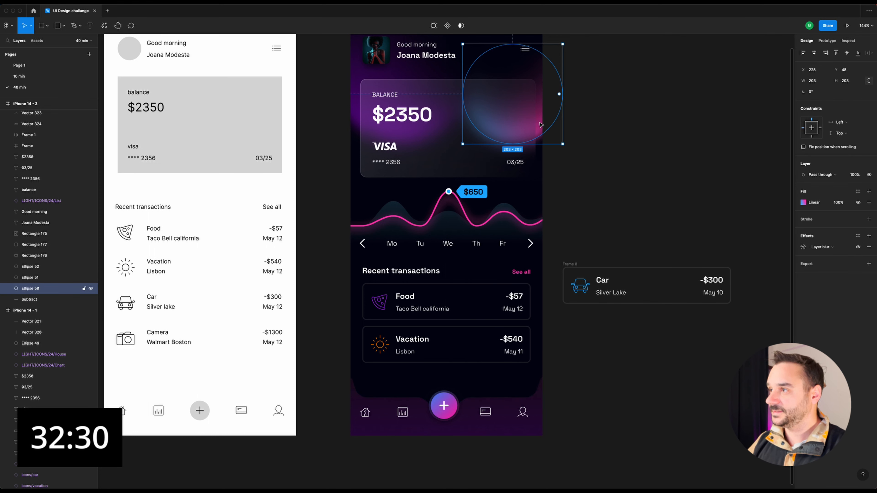
Duplicate the blurred pink-blue glow circle, send the copy to the back, and shrink it to 42 px behind the house icon.
left_click_drag(540, 127, 437, 411, "alt")
right_click(437, 412)
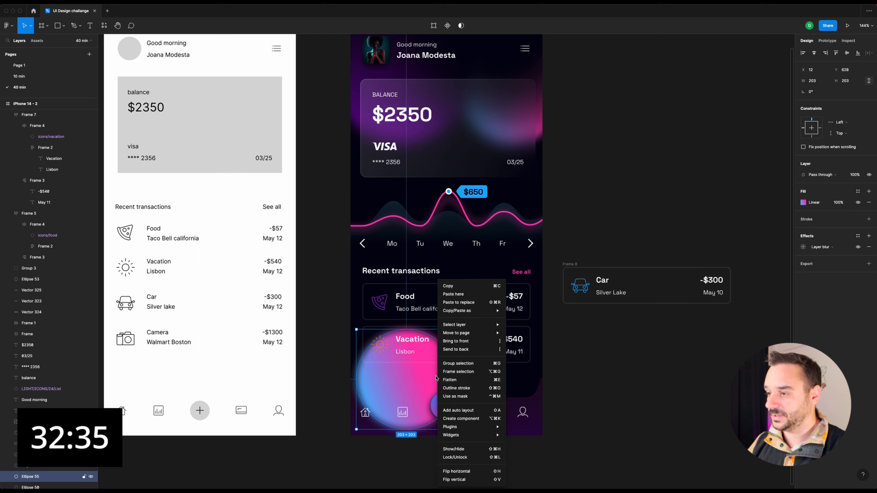
left_click(477, 350)
left_click_drag(458, 328, 377, 420)
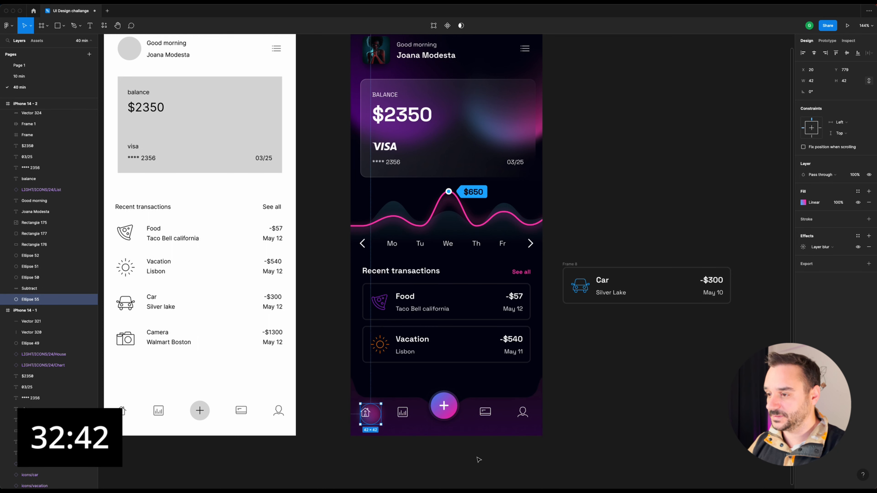
Move the house, chart, credit card and profile icons together out of the navigation bar onto the empty canvas below the screen.
scroll(476, 461, "up", 5)
left_click(292, 382)
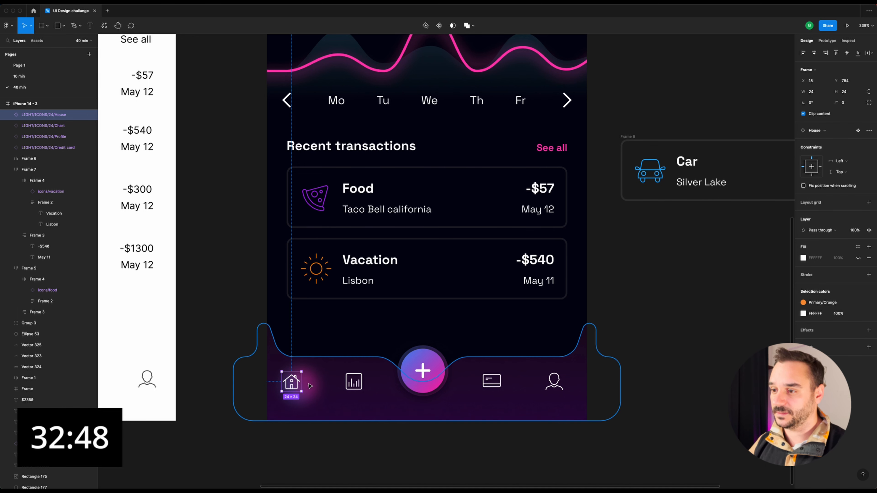
left_click(327, 376)
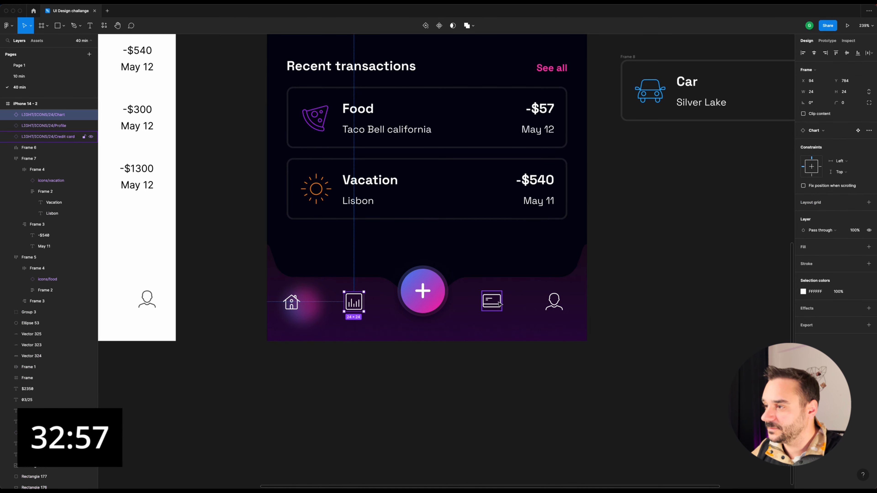
left_click(492, 301)
left_click(554, 300, "shift")
left_click(294, 303, "shift")
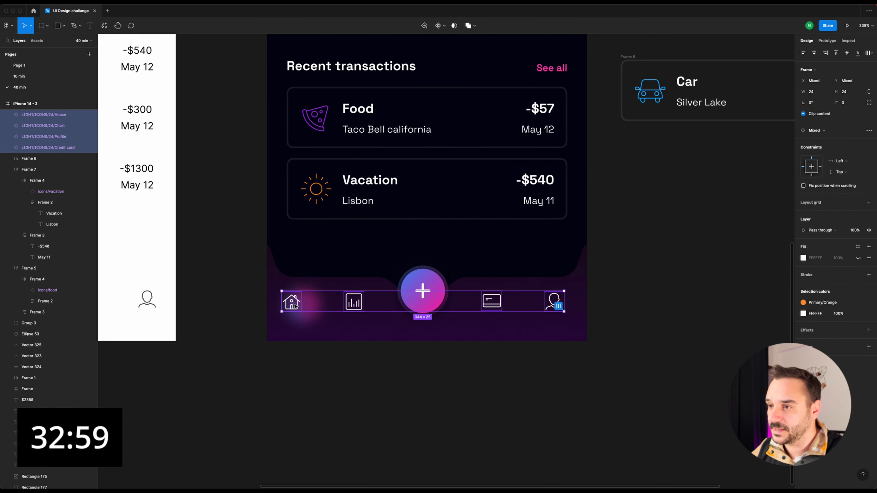
left_click_drag(293, 303, 283, 407)
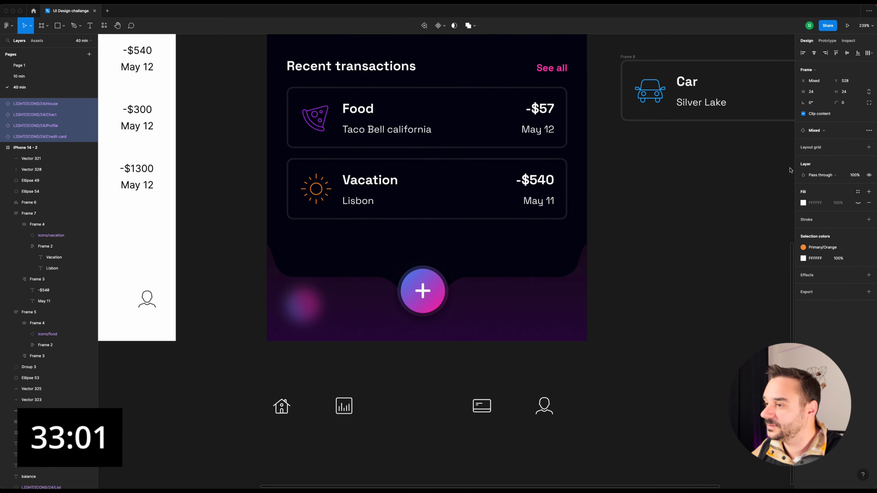
Draw a placeholder rectangle about 36 px high between the chart and credit card icons and set its width to 40 px.
scroll(646, 364, "down", 3)
left_click(449, 377)
key("r")
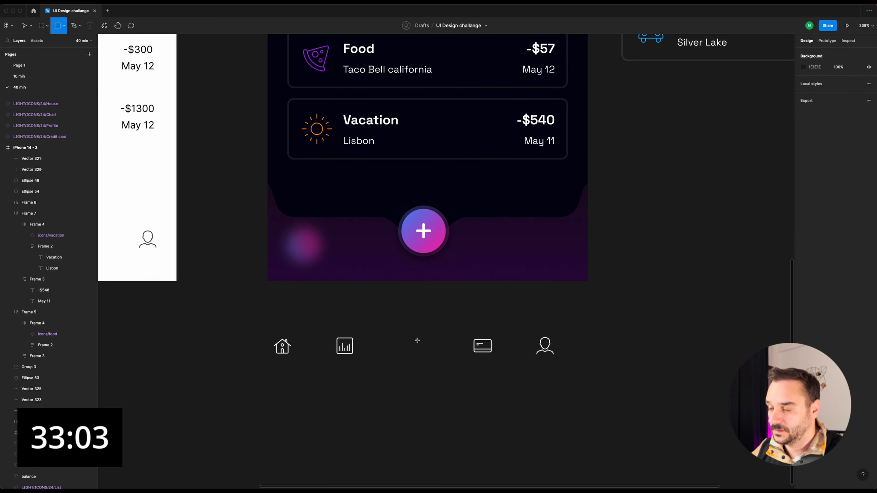
left_click_drag(392, 332, 428, 362)
left_click(819, 82)
type("40")
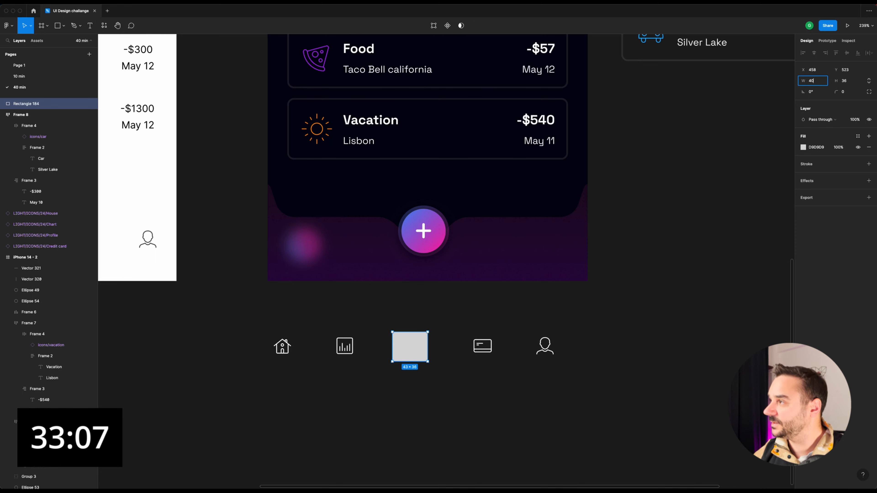
key("Return")
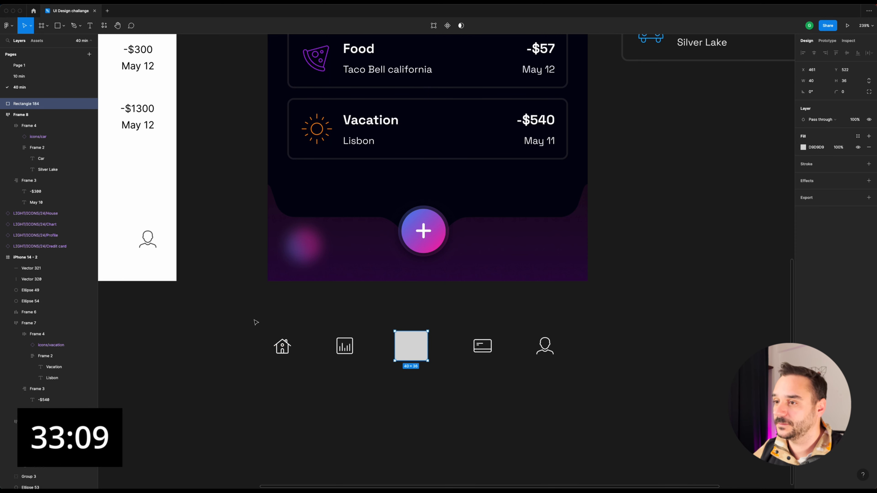
Combine the four icons and the placeholder into an auto layout row and move it back into the navigation bar.
left_click_drag(255, 319, 621, 398)
key("shift+a")
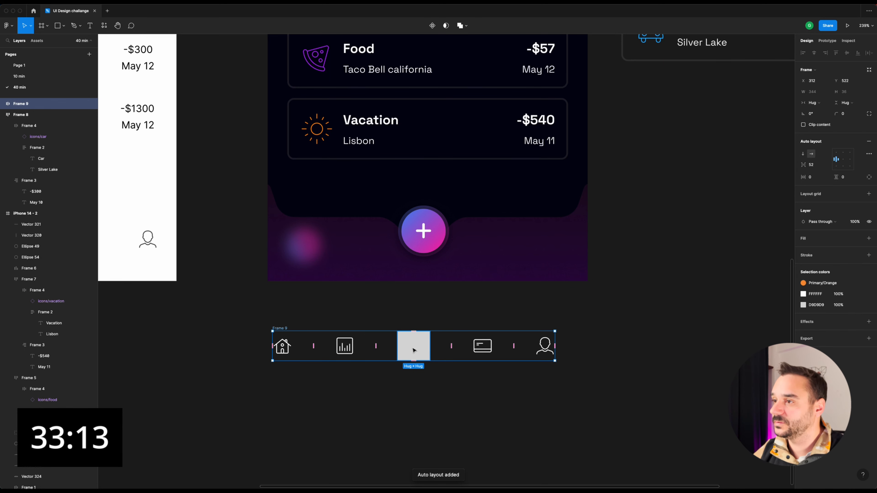
left_click_drag(415, 351, 429, 250)
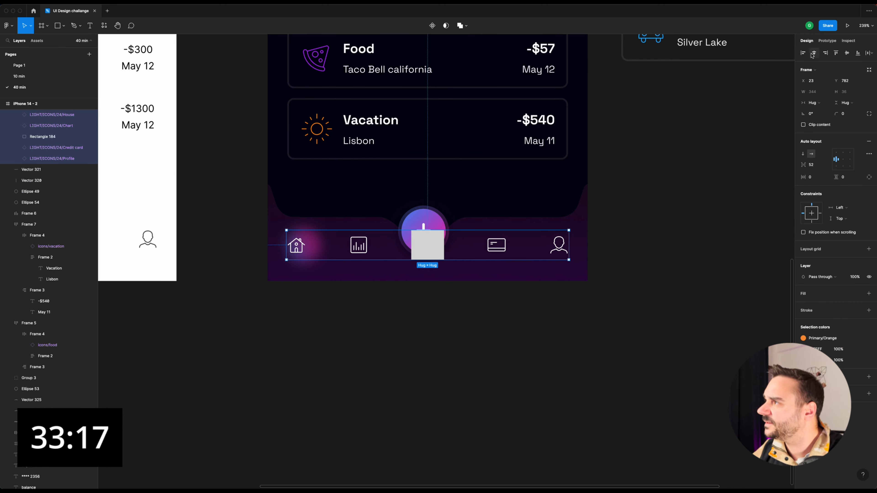
Centre the plus button's circle horizontally on the app screen.
key("Escape")
left_click(444, 231)
key("alt+h")
scroll(444, 232, "up", 2)
key("Escape")
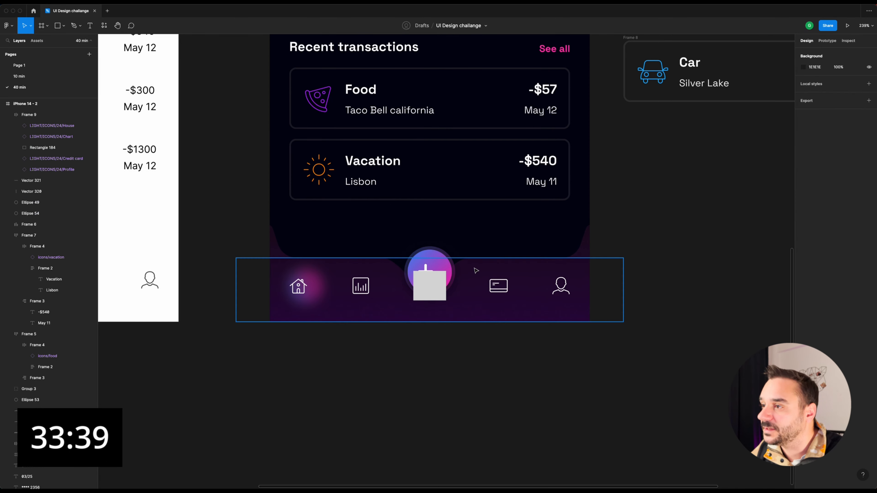
Move the cut-out circle inside the navigation bar's subtract shape slightly right and down to follow the plus button.
left_click(475, 271, "super")
left_click(52, 255)
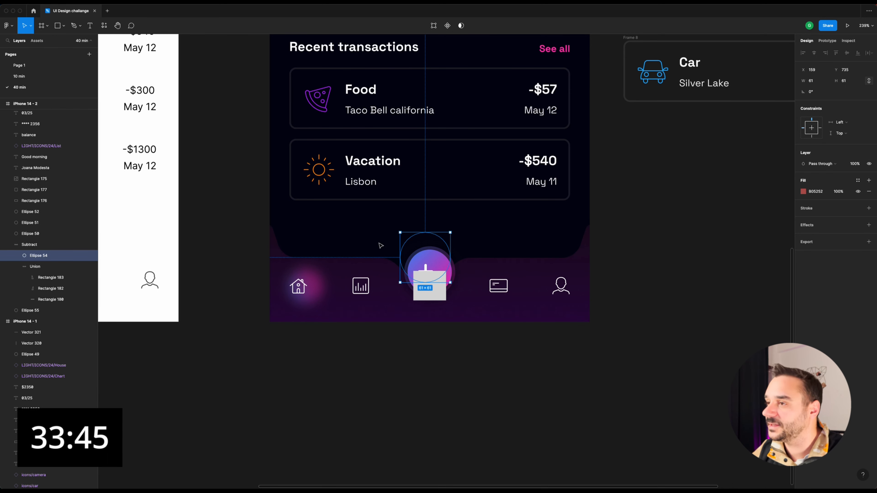
left_click_drag(422, 244, 428, 253)
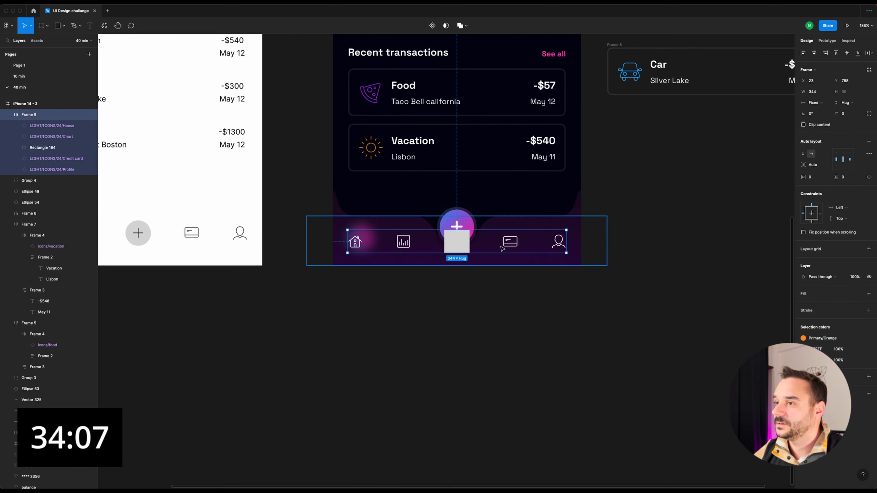
Stretch the icon row symmetrically to the full 390 px screen width and set its horizontal padding to 16.
scroll(584, 241, "up", 3)
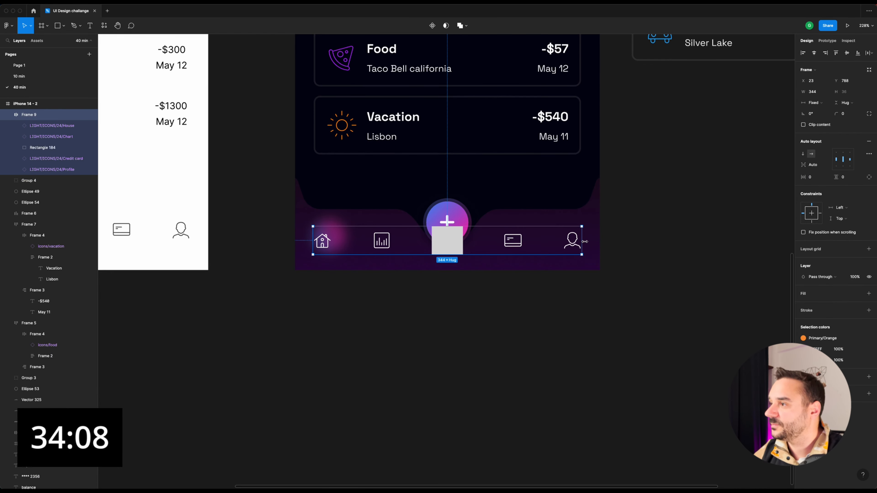
key("alt")
left_click_drag(584, 239, 601, 239)
left_click(816, 177)
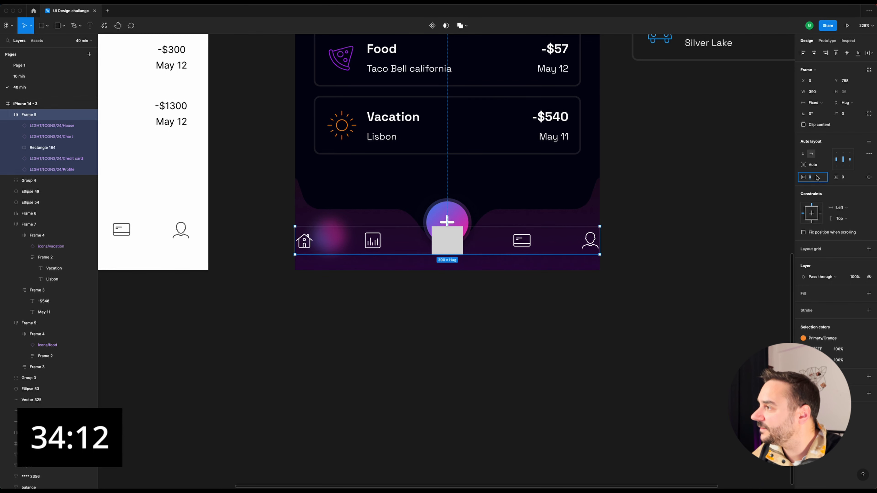
type("16")
key("Return")
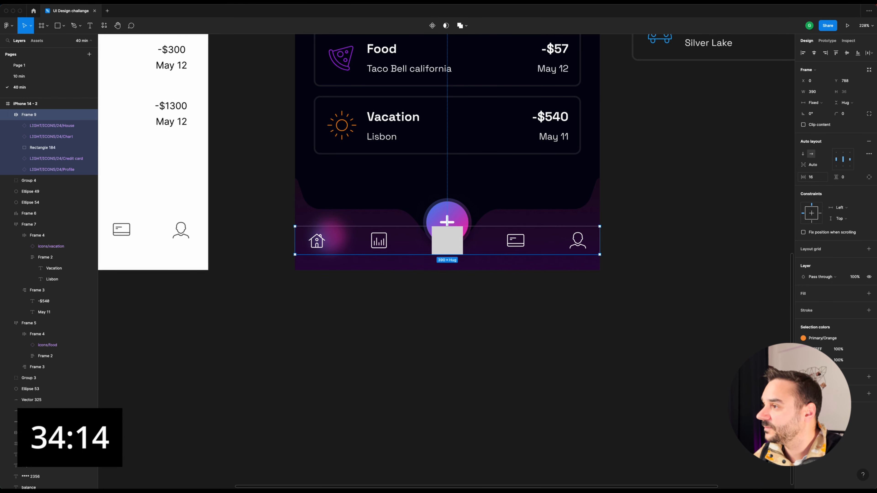
Set the icon row's horizontal padding to 24.
left_click(816, 179)
type("24")
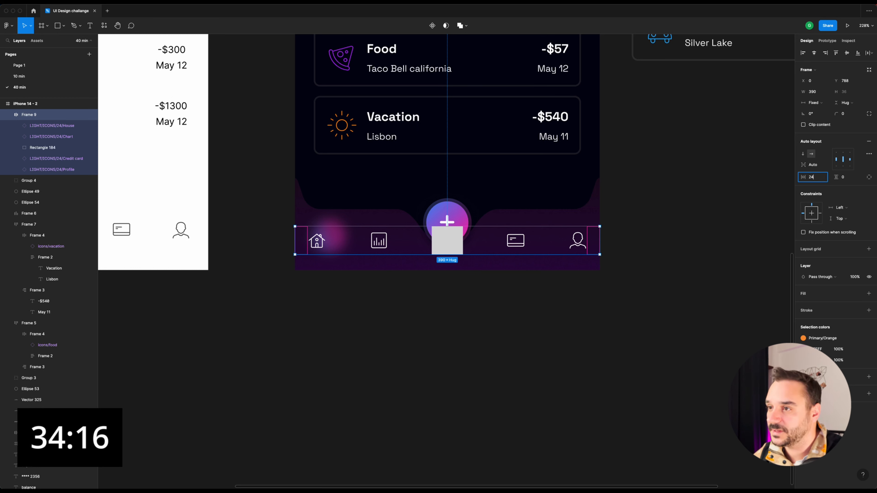
key("Return")
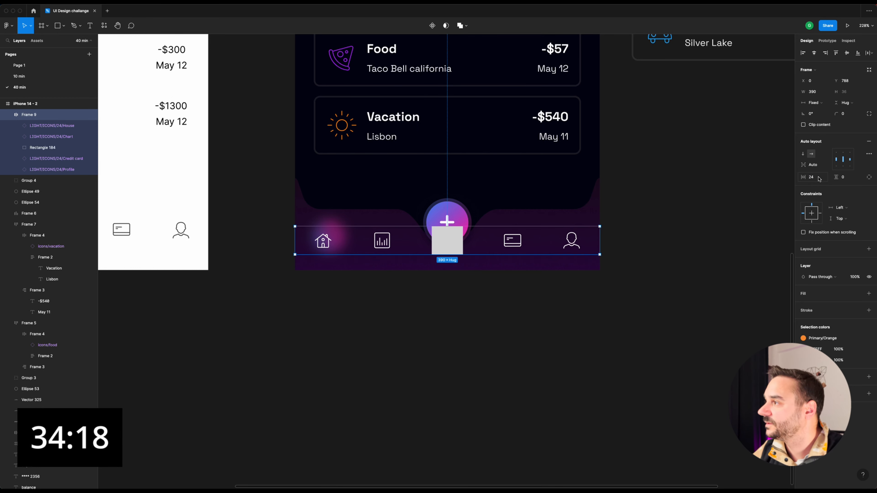
left_click(817, 177)
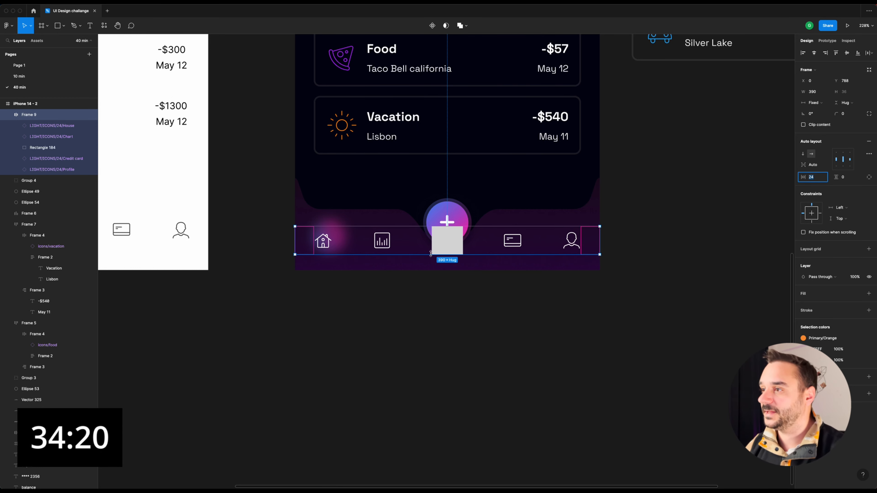
key("Escape")
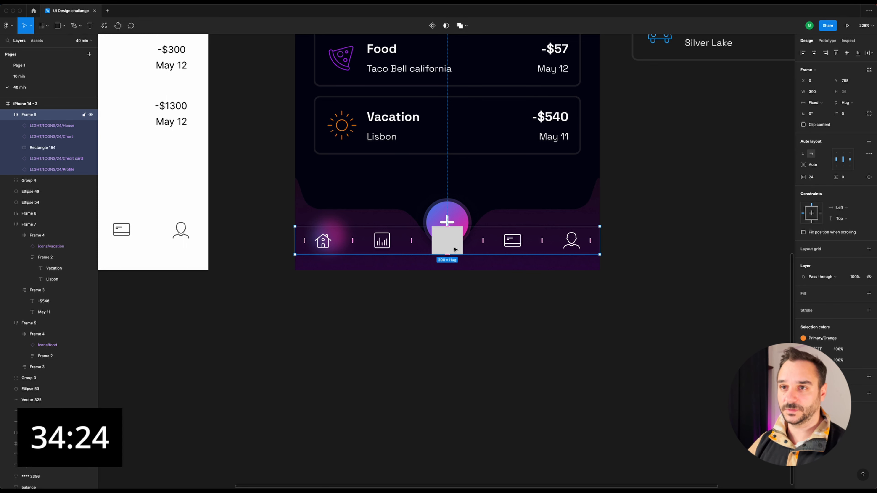
Collapse the expanded layer groups and move the icon row beneath the plus button's layers in the stacking order.
left_click(11, 114)
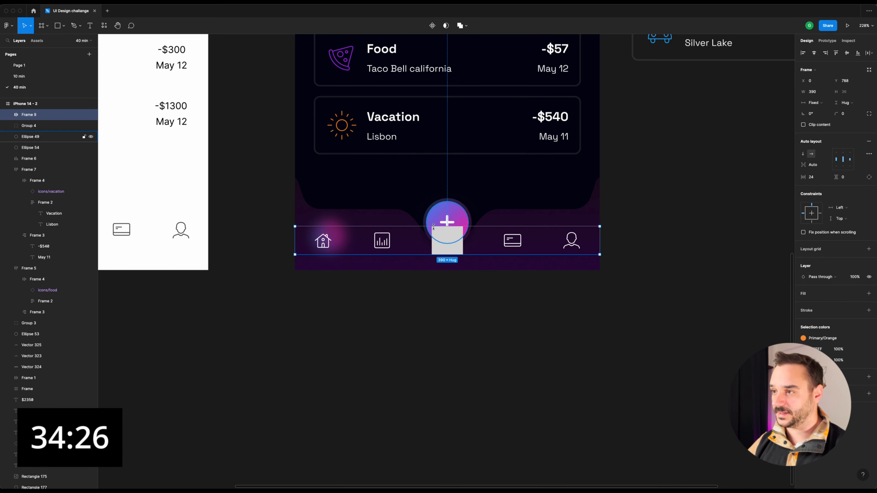
left_click(7, 170)
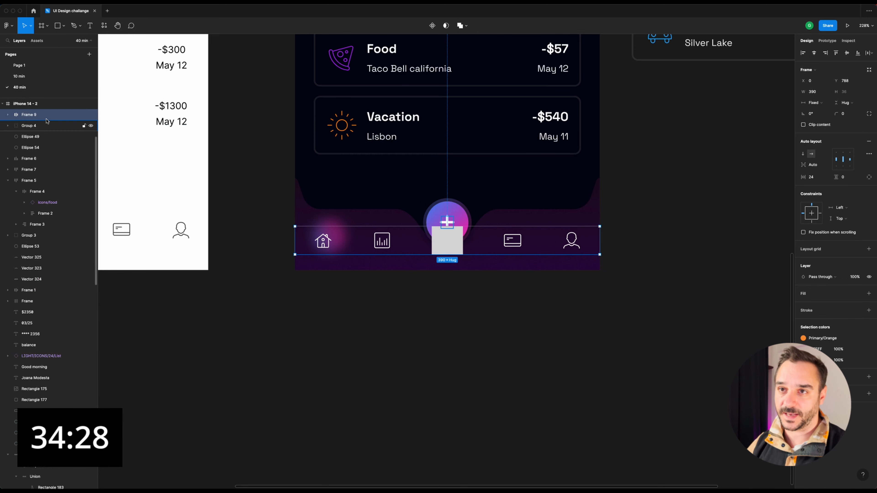
left_click_drag(48, 114, 47, 151)
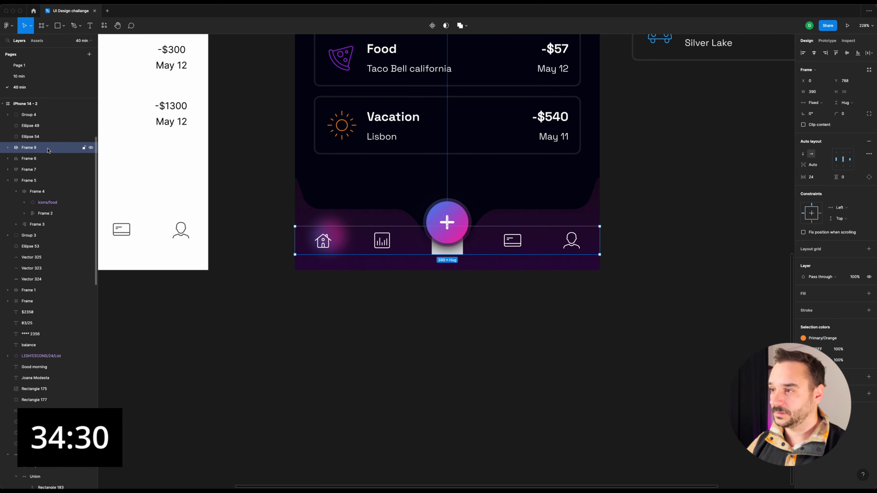
left_click(535, 339)
Set the opacity of the grey placeholder rectangle in the icon row to 0%.
double_click(462, 251)
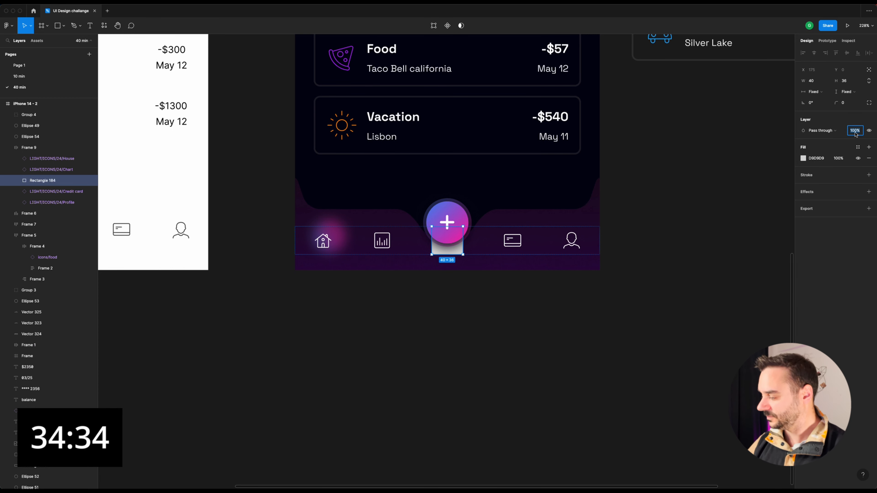
type("0")
key("Return")
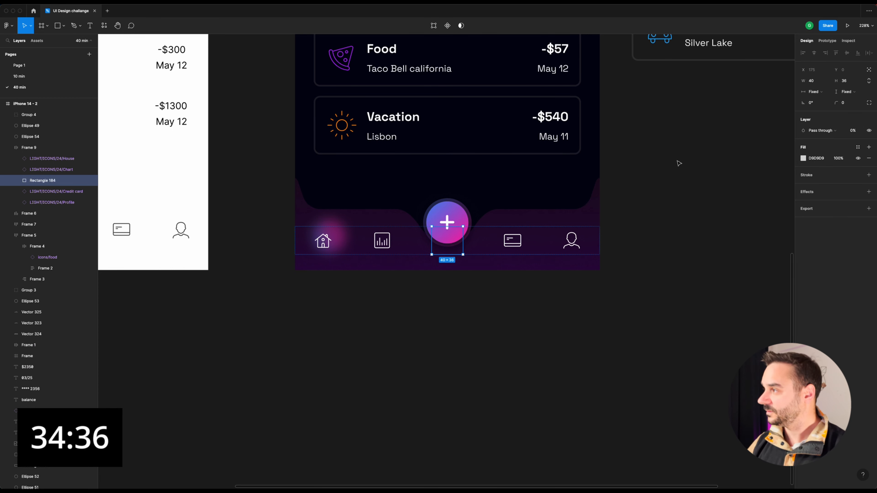
left_click(667, 145)
scroll(629, 155, "down", 3)
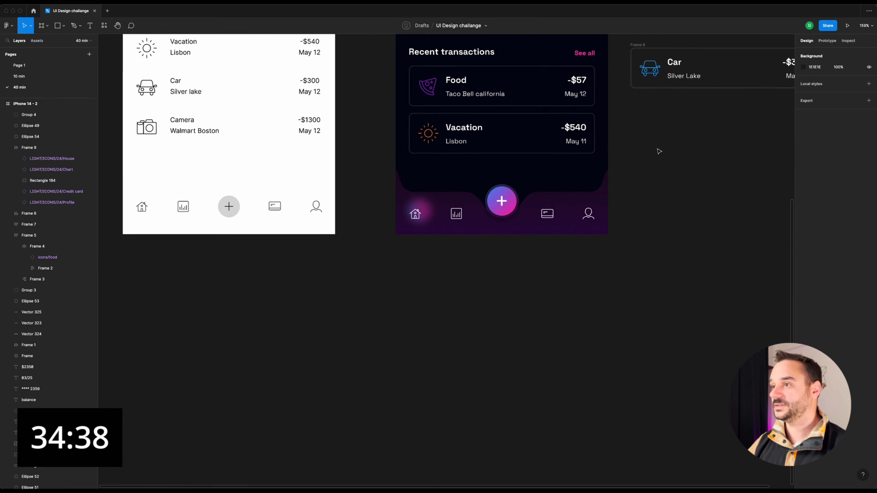
Nudge the icon row up 5 px within the navigation bar.
left_click_drag(458, 267, 414, 296)
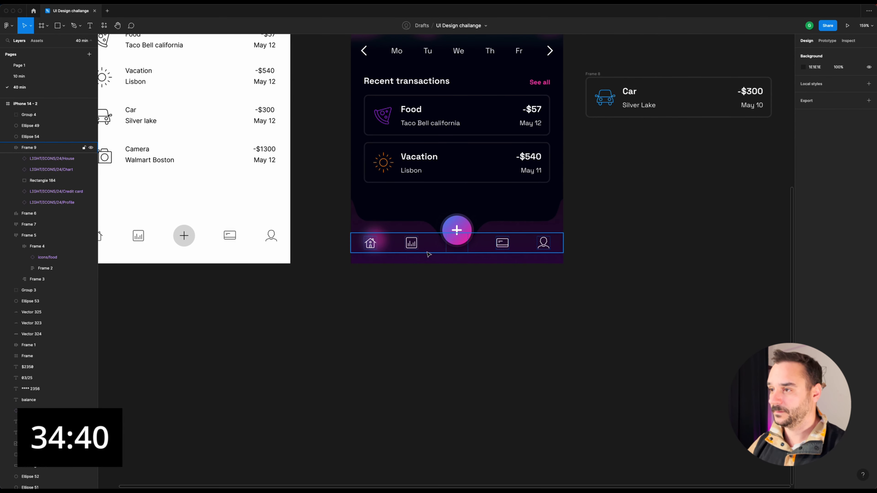
left_click(418, 246)
key("Up")
key("Up")
key("Up")
key("Up")
key("Up")
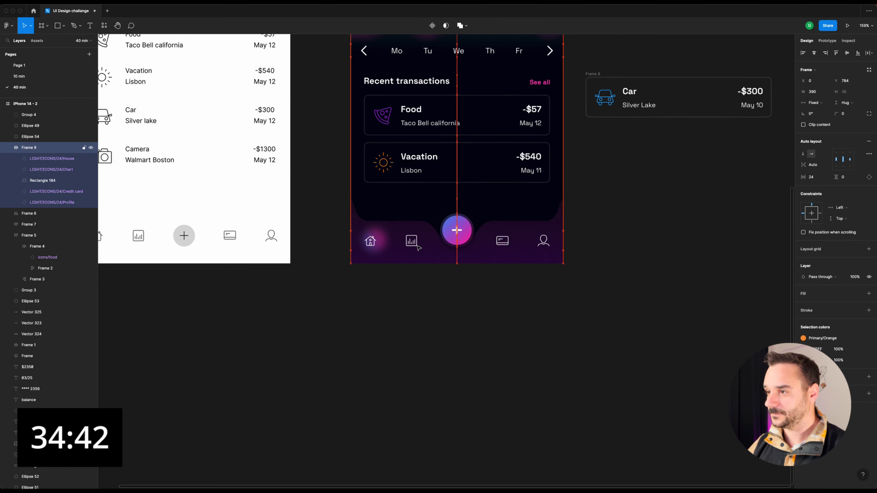
Move the blurred glow circle so that it sits centred behind the house icon.
scroll(428, 238, "up", 5)
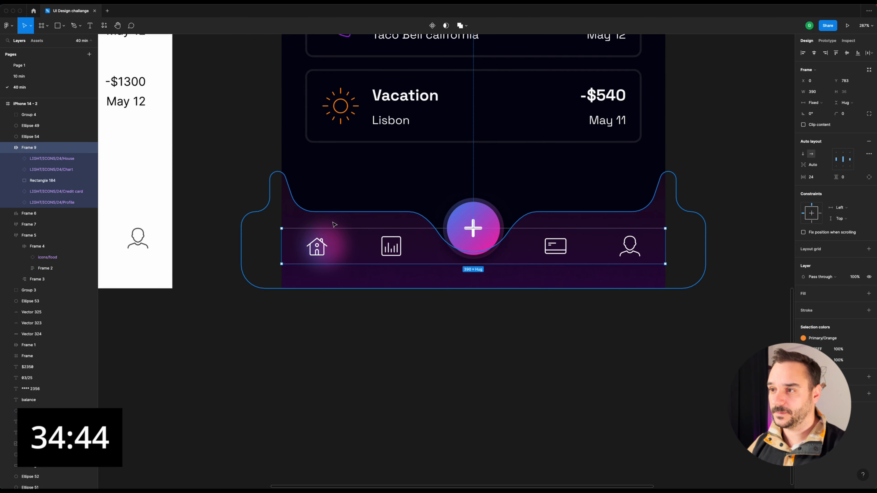
left_click(336, 239, "super")
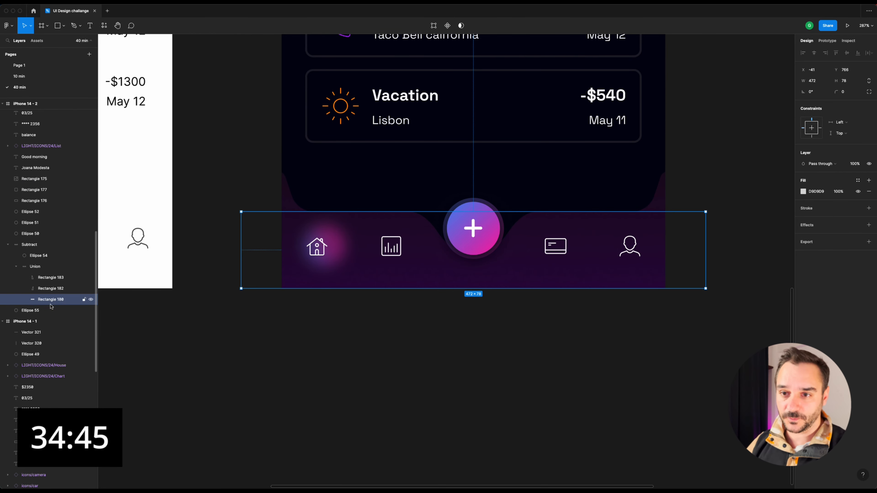
left_click(51, 310)
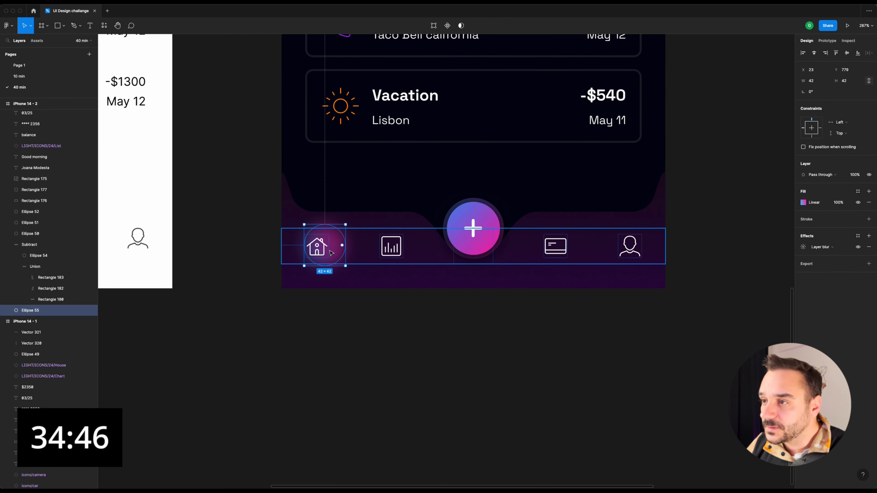
left_click_drag(340, 249, 331, 354)
Recolour the house icon in the navigation bar pink to mark it as active.
left_click(318, 247)
left_click(319, 246)
scroll(320, 247, "down", 5)
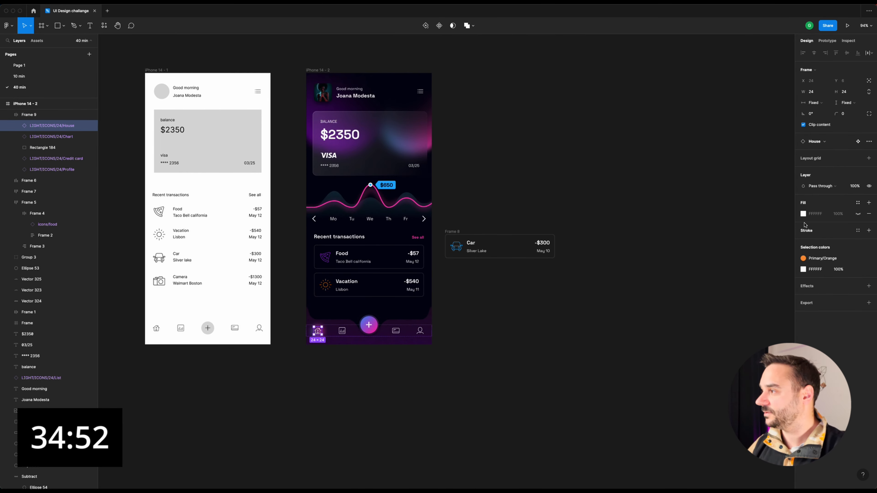
left_click(803, 214)
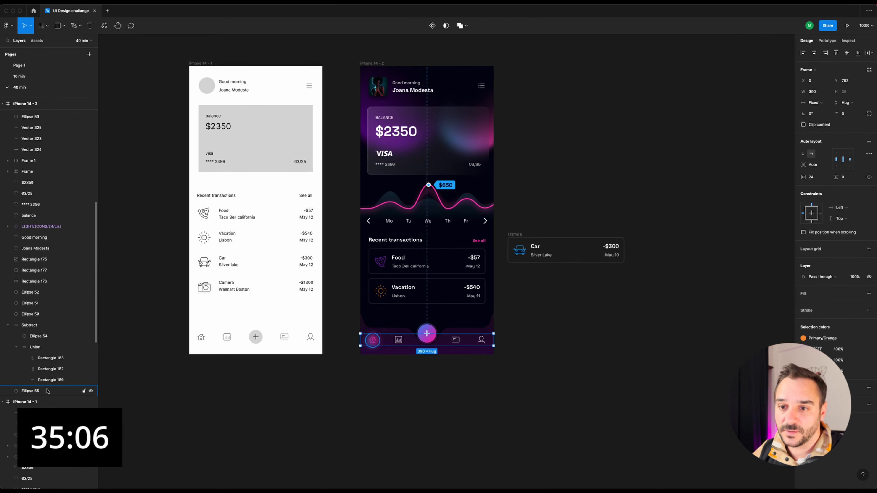
Enlarge the glow circle behind the house icon from its centre to 52 × 52 px.
left_click(48, 391)
scroll(369, 349, "up", 5)
key("alt")
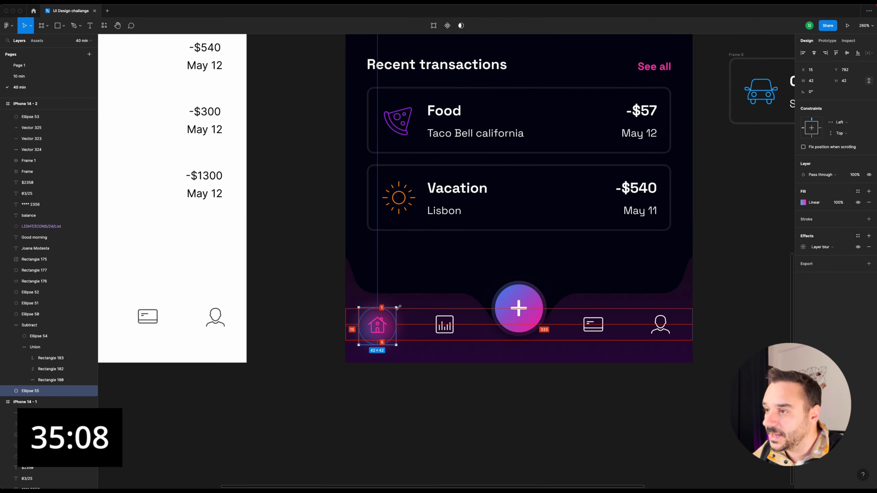
left_click_drag(398, 307, 401, 304)
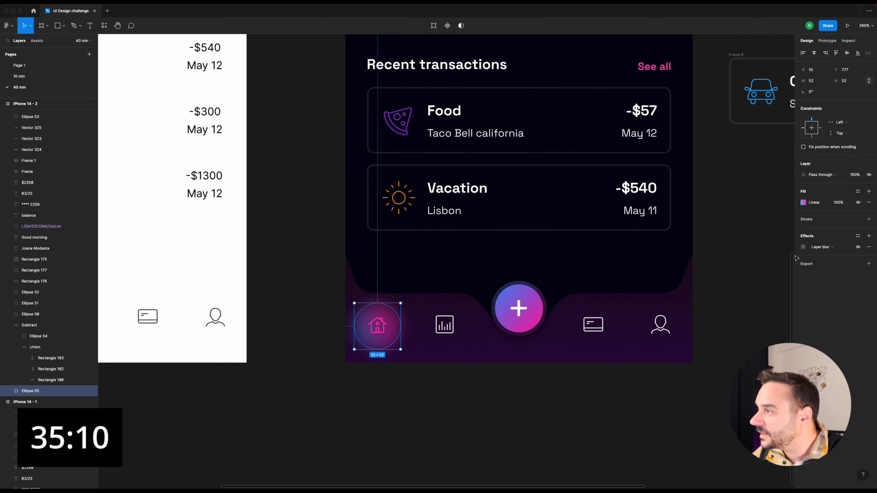
Set the glow circle's layer blur to 24.
left_click(803, 247)
type("24")
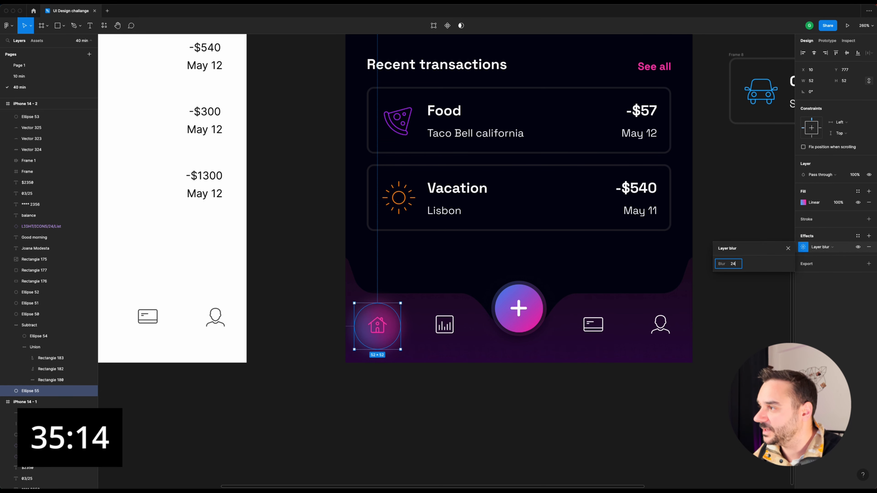
key("Return")
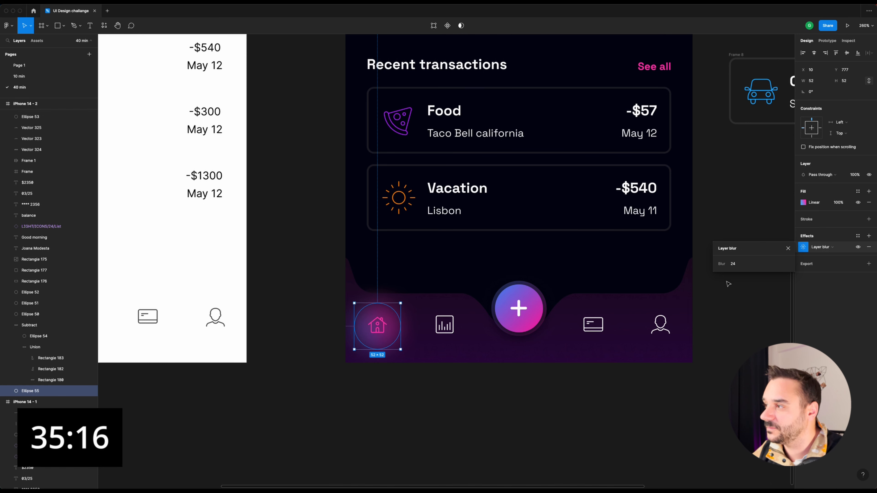
left_click(472, 429)
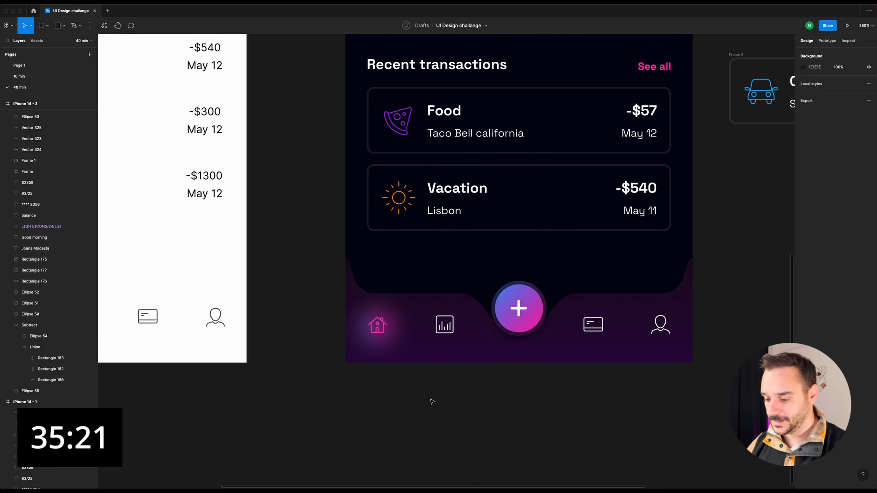
Draw an indicator bar about 35 × 5 px below the house icon at the screen's lower edge and fill it pink.
key("r")
left_click_drag(363, 354, 387, 362)
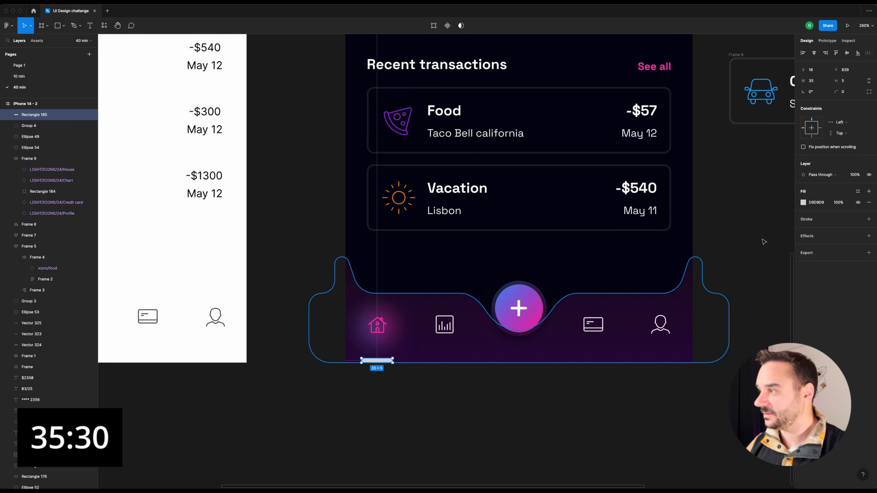
left_click(802, 203)
scroll(675, 292, "up", 2)
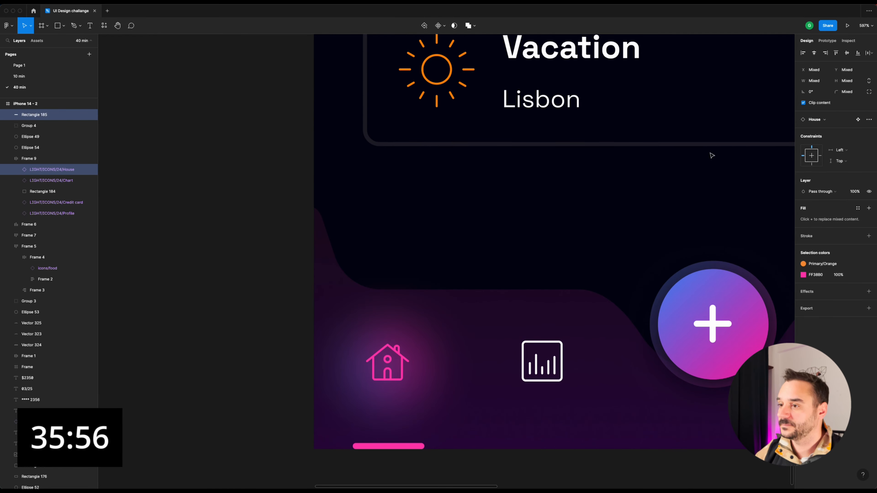
scroll(381, 259, "down", 2)
scroll(381, 260, "down", 5)
left_click(438, 355)
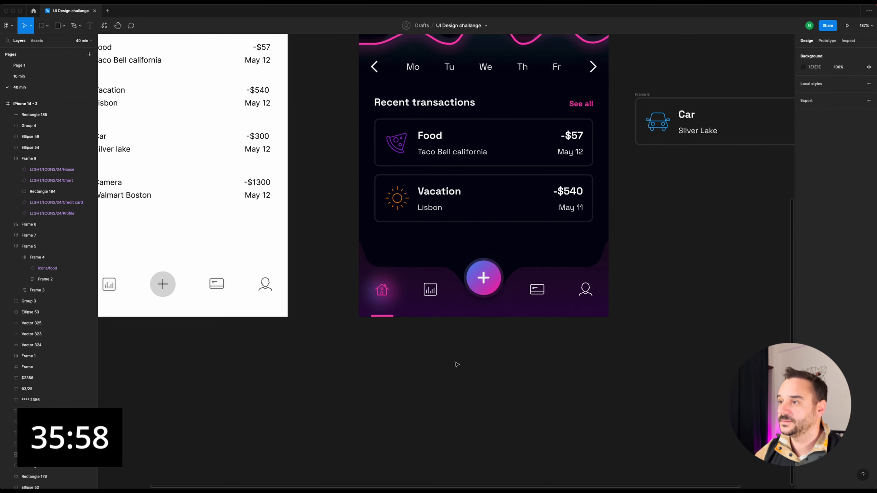
Move the Car transaction card into the app screen below the Vacation card and send it behind the navigation bar.
scroll(459, 364, "up", 3)
scroll(654, 328, "down", 3)
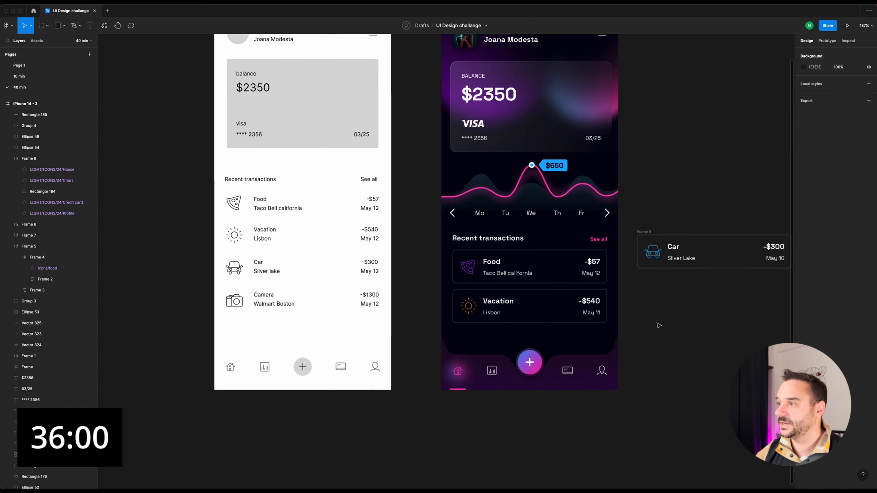
scroll(654, 328, "right", 3)
left_click(560, 256)
left_click_drag(559, 256, 374, 353)
key("bracketleft")
left_click(557, 416)
Trace the left part of the navigation bar's upper edge with the Pen tool, starting outside the screen and running towards the plus button.
scroll(457, 429, "up", 5)
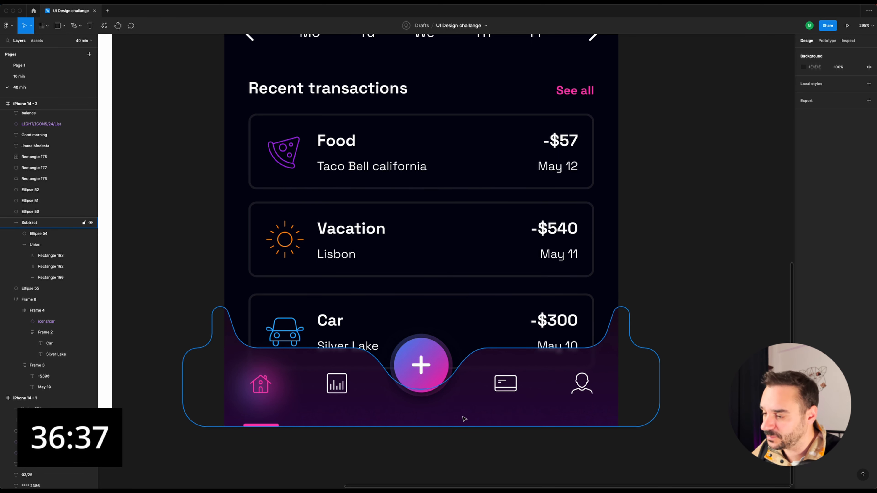
key("p")
left_click(216, 293)
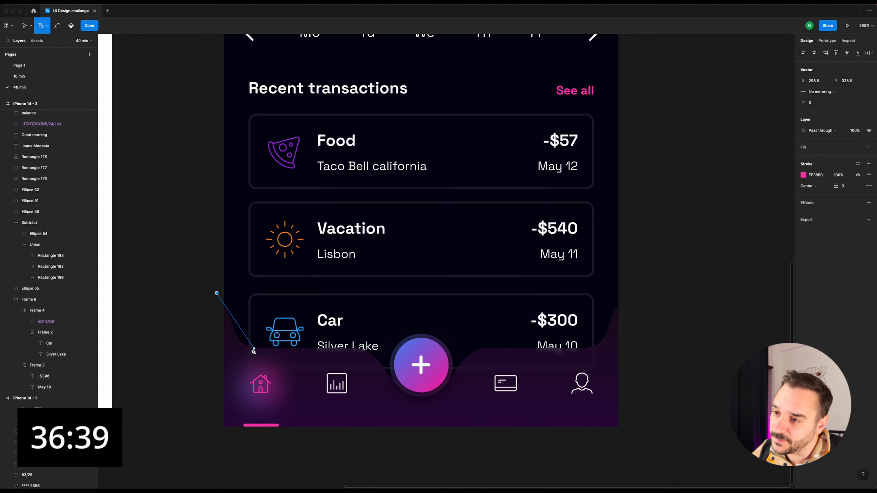
left_click(243, 348)
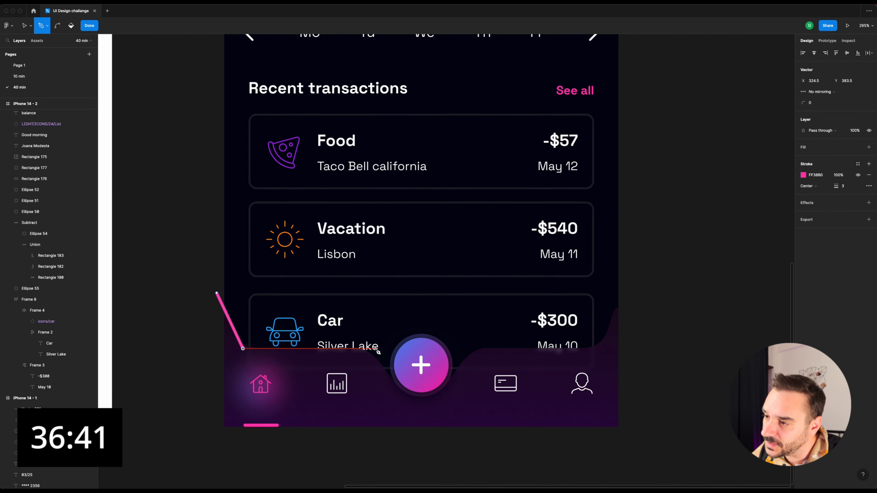
left_click(376, 352)
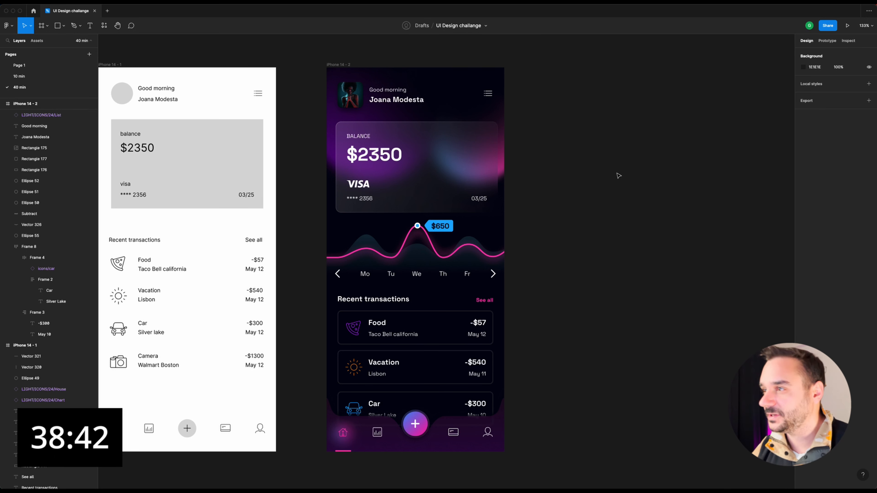
scroll(625, 174, "down", 2)
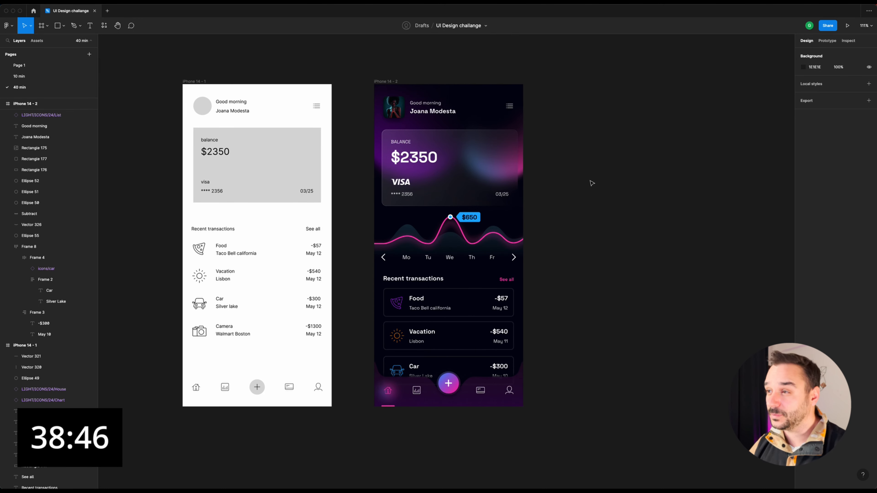
scroll(543, 136, "up", 2)
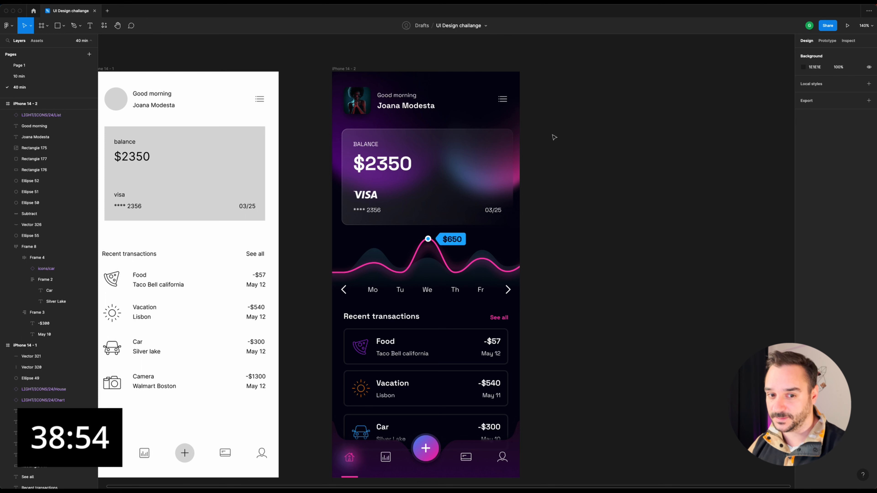
scroll(551, 164, "down", 1)
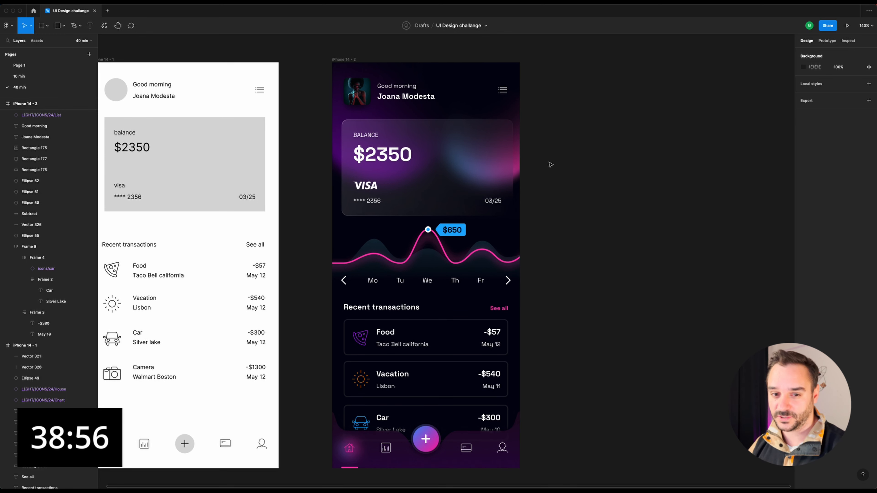
Switch to Freepik in Chrome, search all assets for "pattern" and open the thin-line geometric cube pattern.
key("super+Tab")
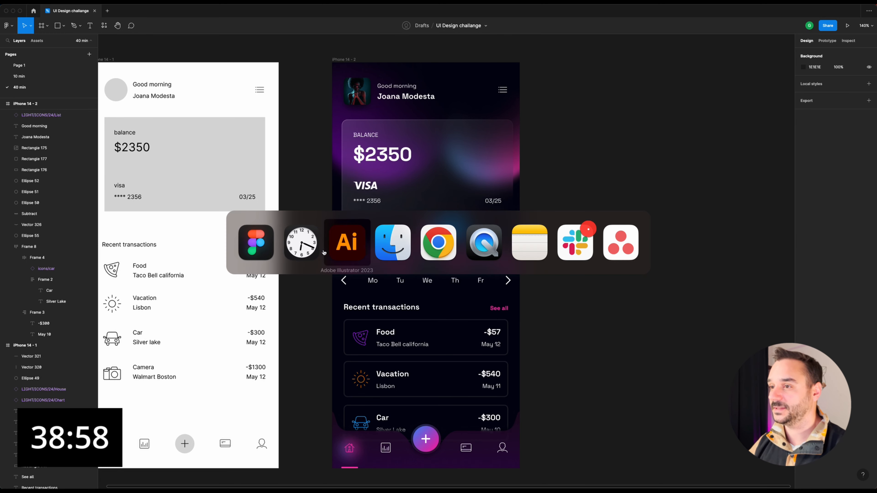
left_click(424, 250)
left_click(678, 15)
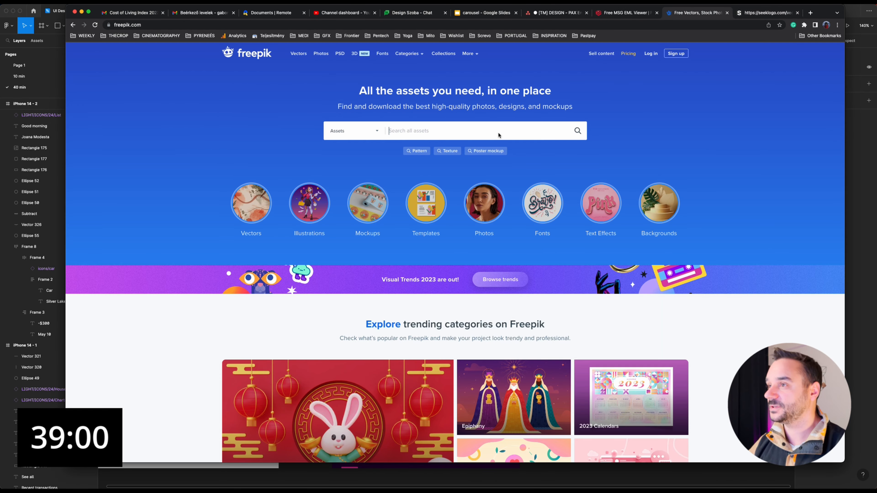
left_click(412, 130)
type("pa")
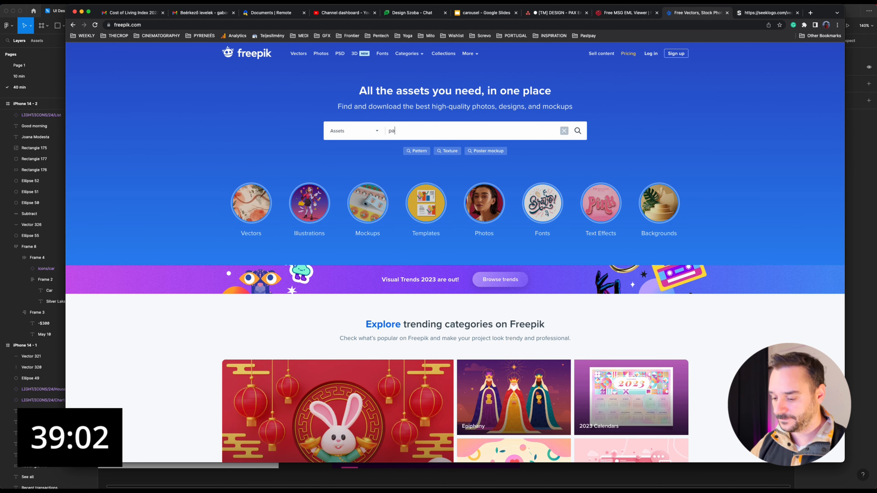
type("ttern")
key("Return")
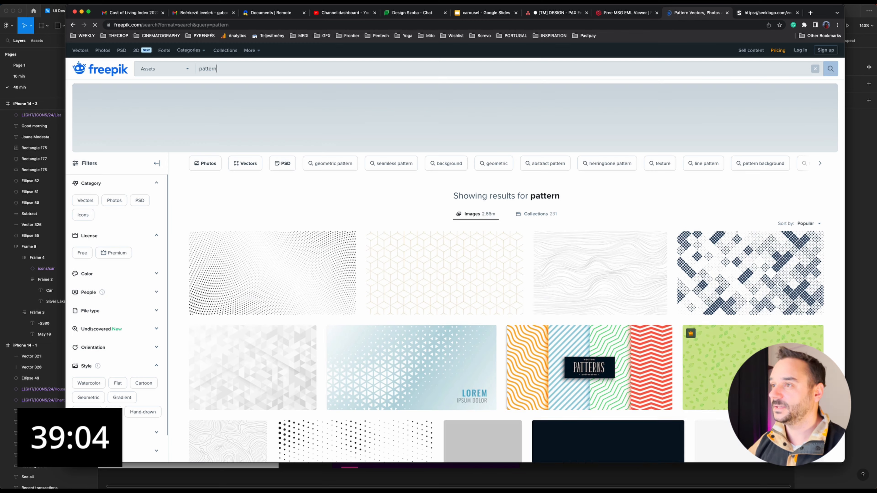
scroll(504, 283, "down", 3)
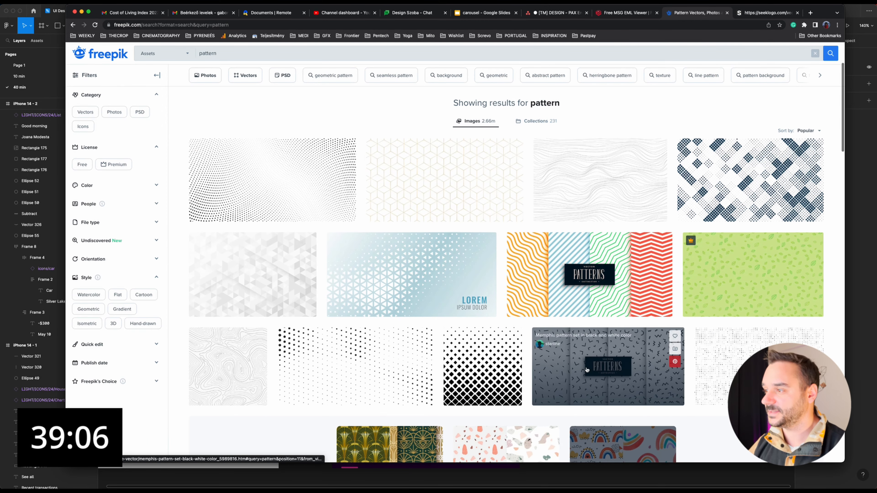
left_click(445, 180)
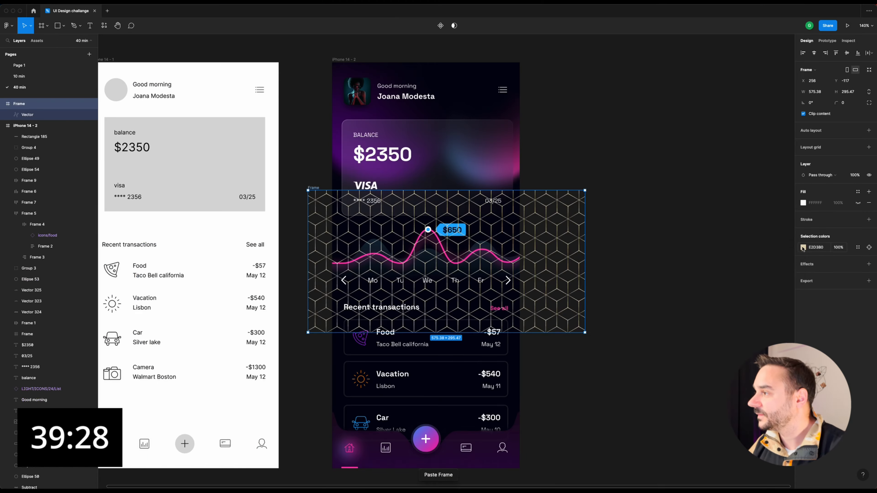
Change the pasted cube pattern's colour to a white linear gradient that fades out downwards.
left_click(802, 248)
left_click(732, 247)
left_click(733, 258)
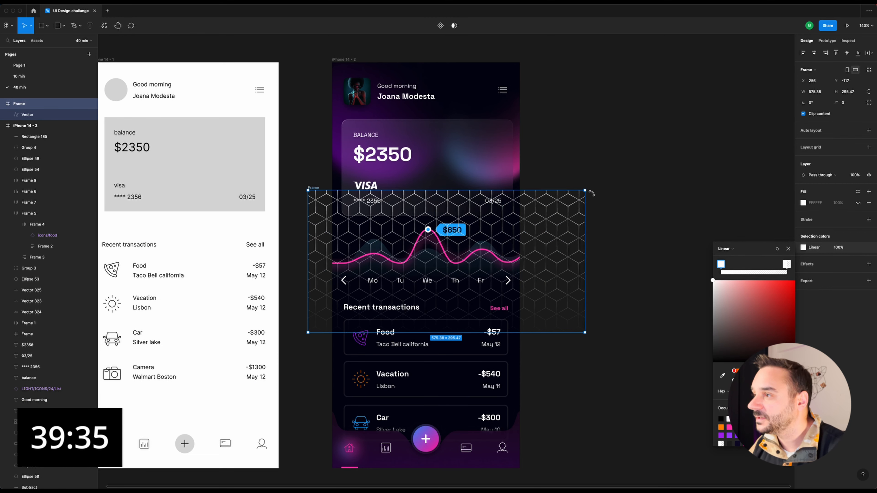
Rotate the cube pattern to -30° and move it over the header and balance card of the dark app screen.
left_click_drag(592, 194, 604, 266)
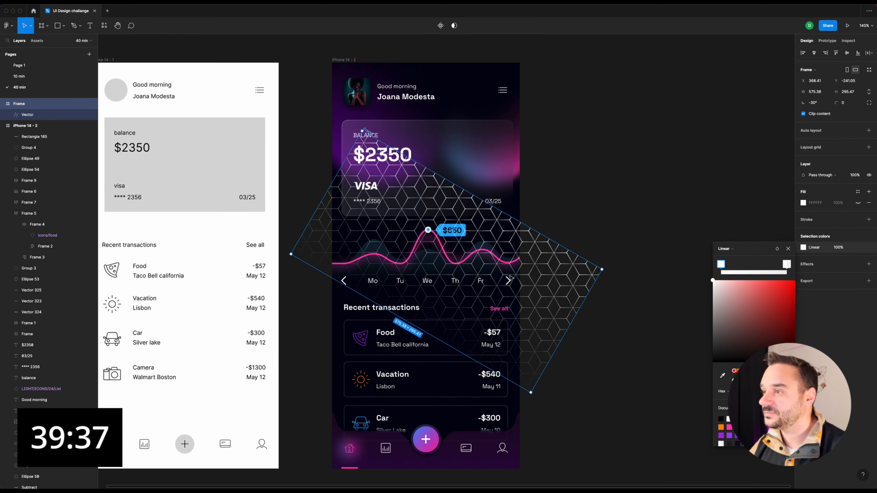
left_click_drag(510, 279, 479, 110)
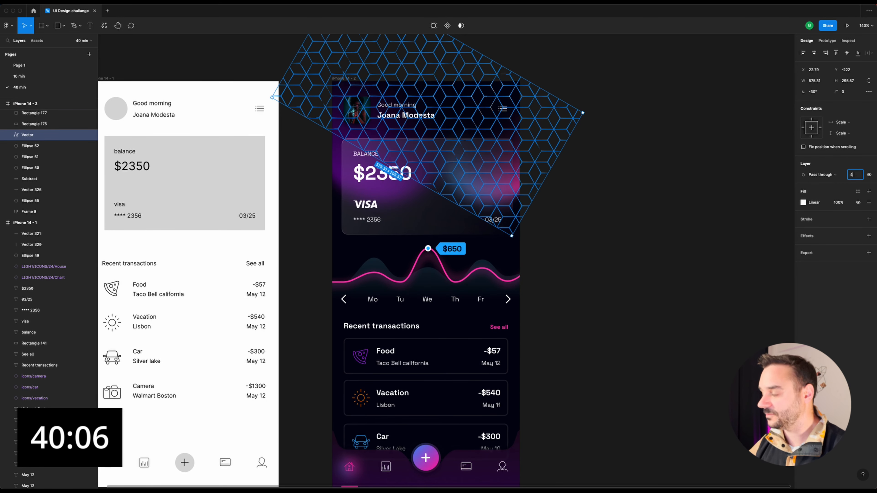
Set the cube pattern's layer opacity to 20% and deselect it.
key("2")
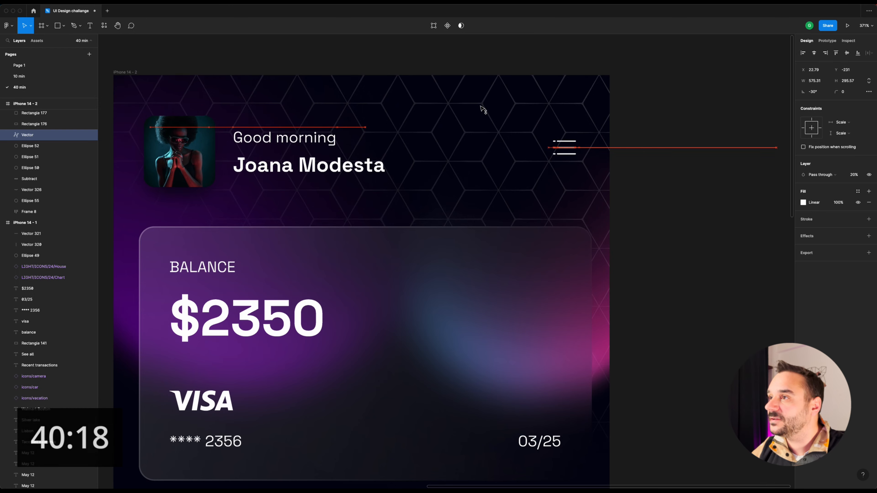
scroll(480, 107, "down", 5)
left_click(649, 114)
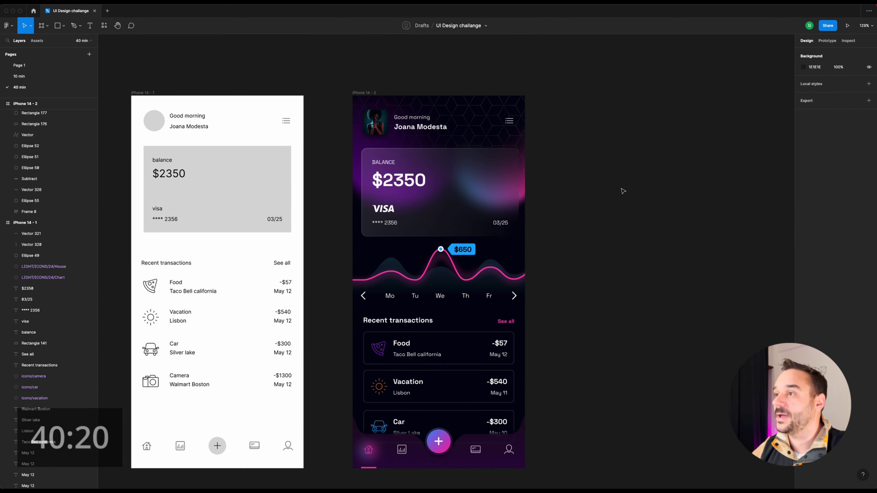